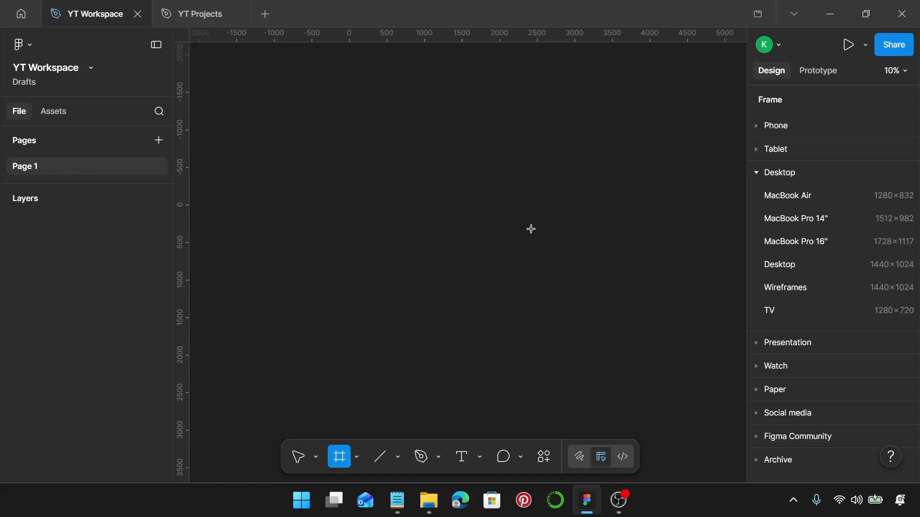
Draw a frame on the empty canvas and set its dimensions to 605 × 680
{"action": "left_click_drag", "start_coordinate": [414, 197], "coordinate": [526, 281]}
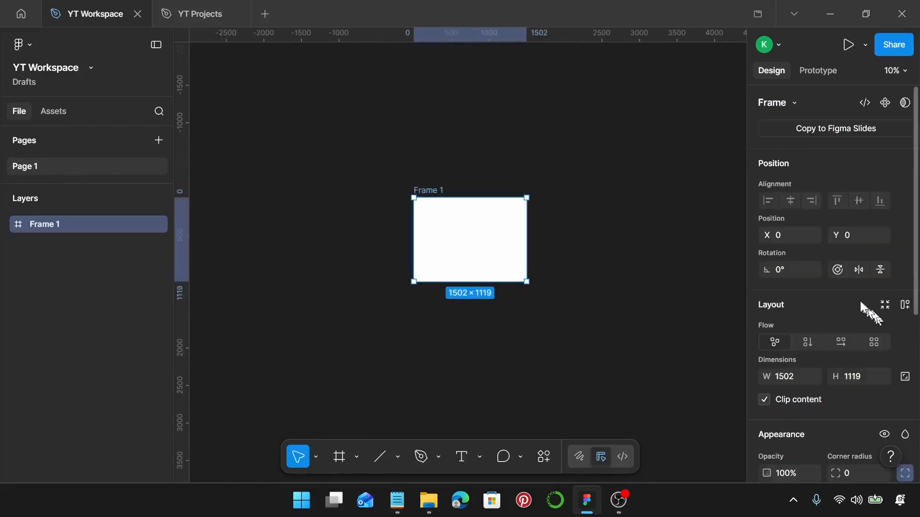
{"action": "scroll", "coordinate": [834, 329], "scroll_direction": "down", "scroll_amount": 3}
{"action": "left_click", "coordinate": [794, 236]}
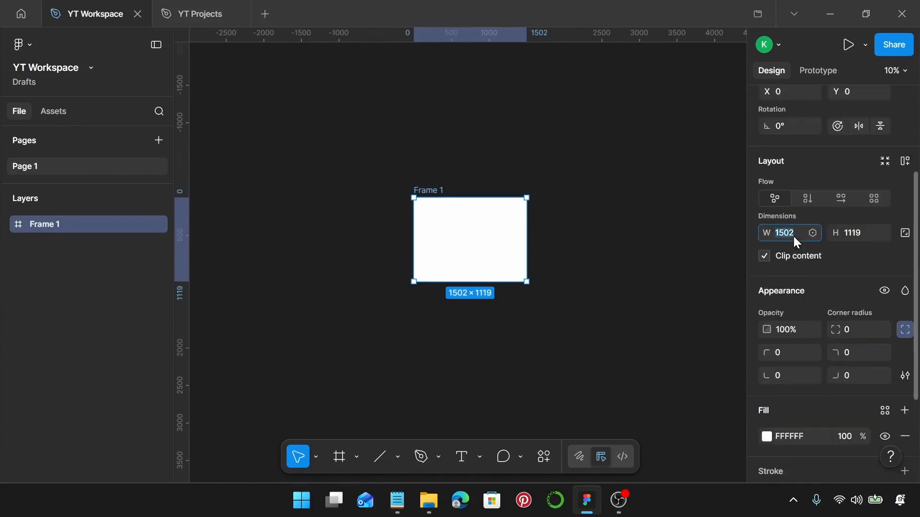
{"action": "type", "text": "605"}
{"action": "key", "text": "Return"}
{"action": "scroll", "coordinate": [411, 225], "scroll_direction": "up", "scroll_amount": 3}
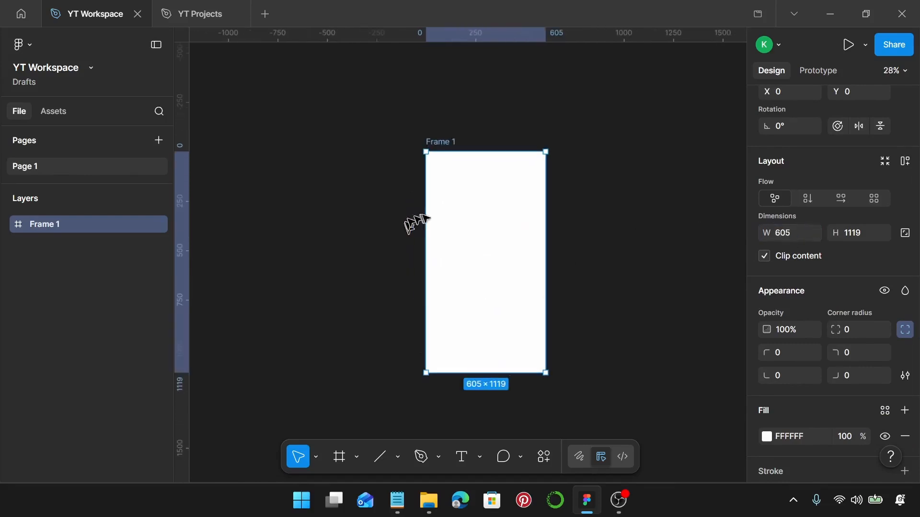
{"action": "scroll", "coordinate": [503, 228], "scroll_direction": "up", "scroll_amount": 1}
{"action": "left_click", "coordinate": [849, 234]}
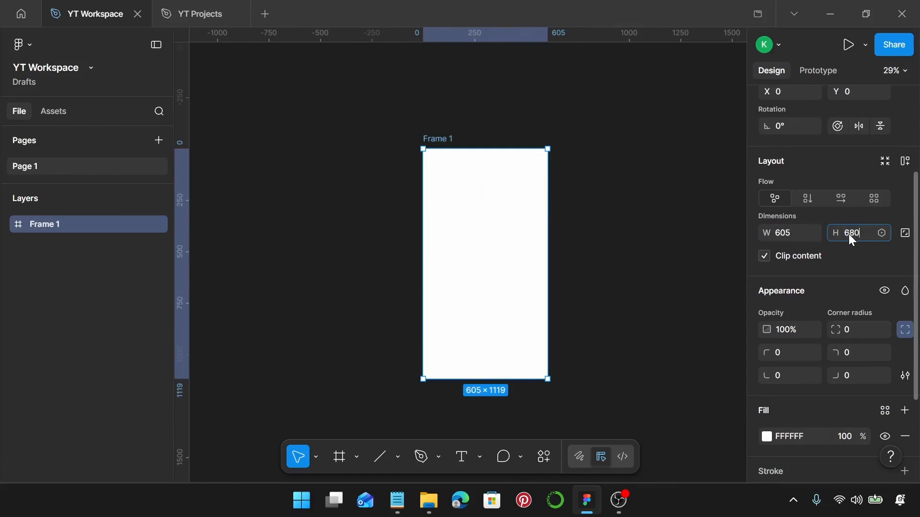
{"action": "key", "text": "Return"}
{"action": "scroll", "coordinate": [598, 264], "scroll_direction": "up", "scroll_amount": 2}
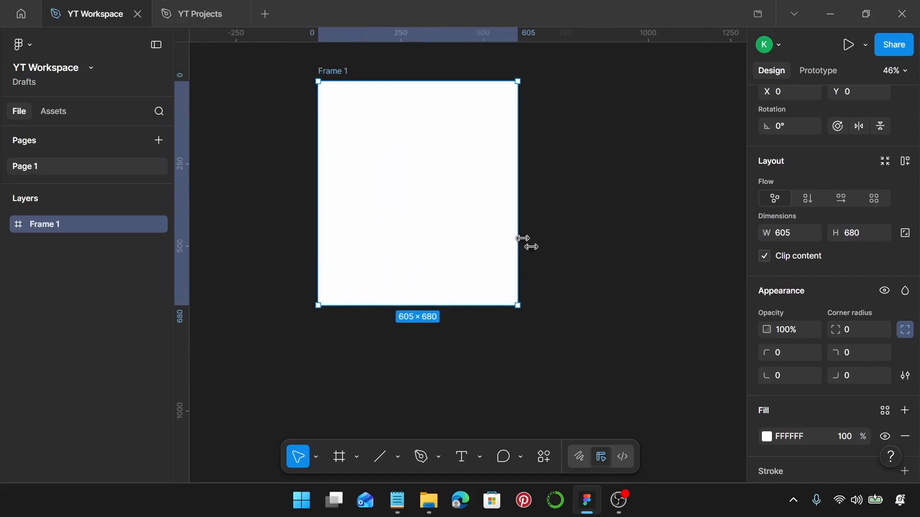
{"action": "scroll", "coordinate": [540, 246], "scroll_direction": "up", "scroll_amount": 1}
Set the frame's fill colour to 131454
{"action": "scroll", "coordinate": [812, 302], "scroll_direction": "down", "scroll_amount": 3}
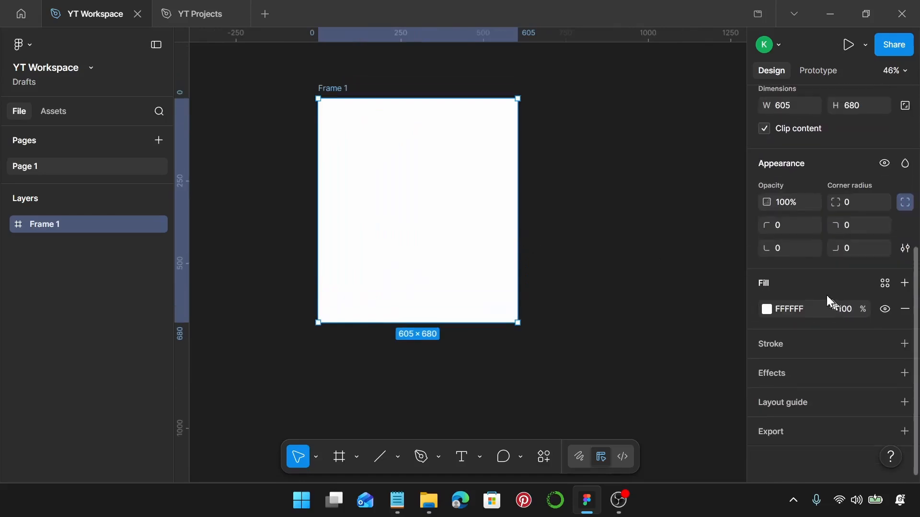
{"action": "left_click", "coordinate": [796, 311]}
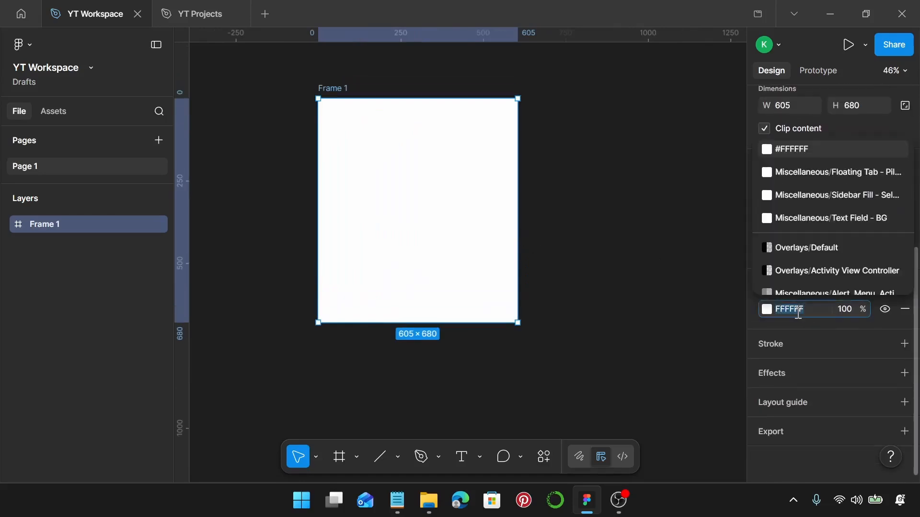
{"action": "type", "text": "1"}
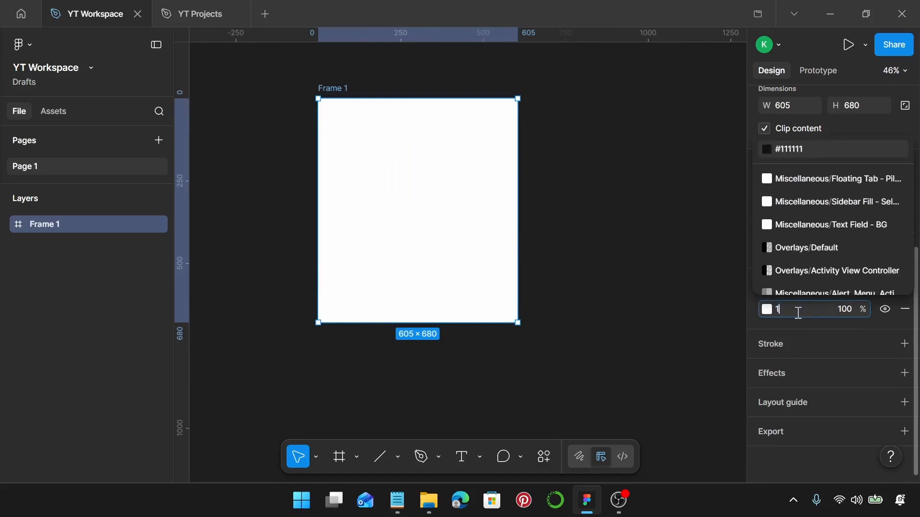
{"action": "type", "text": "31454"}
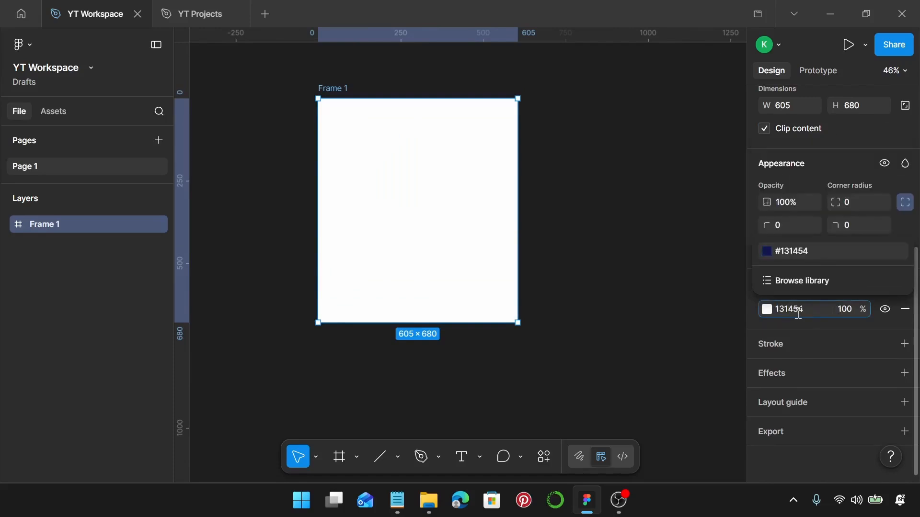
{"action": "key", "text": "Return"}
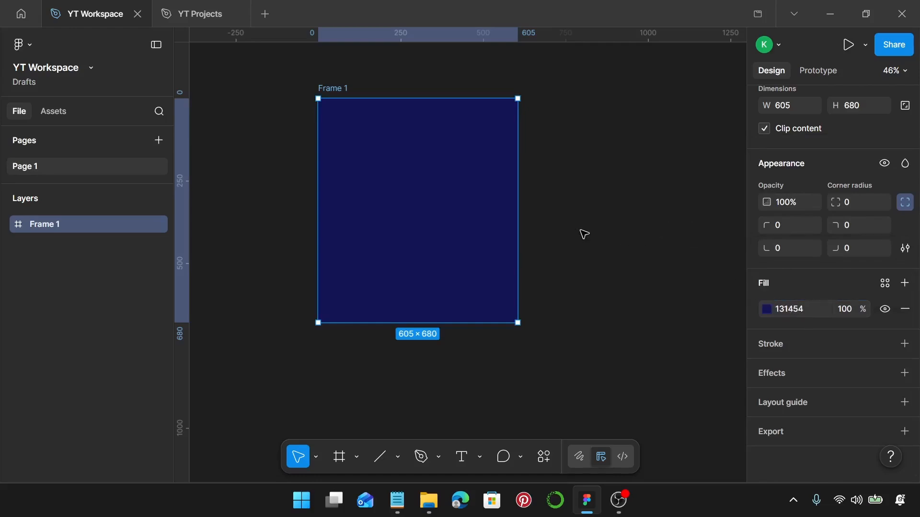
Add a circle near the frame's upper-right corner and set its width and height to 470
{"action": "key", "text": "o"}
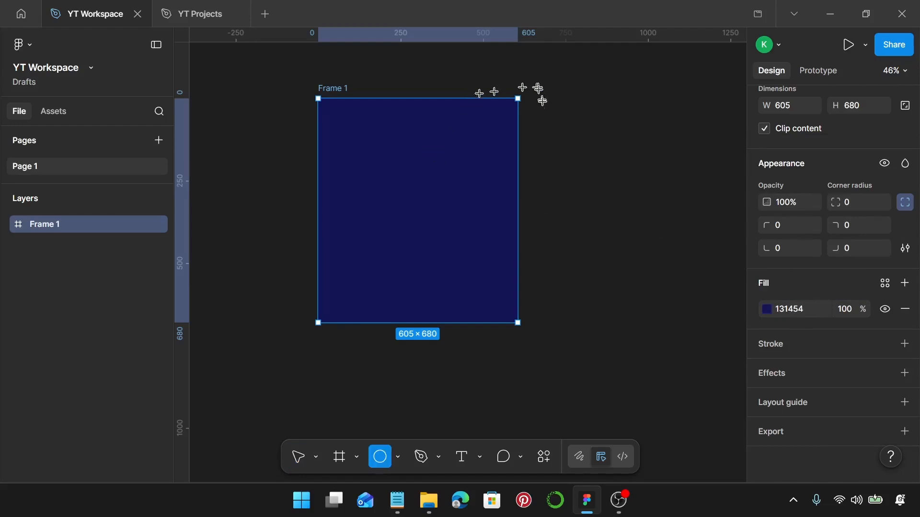
{"action": "left_click", "coordinate": [482, 116]}
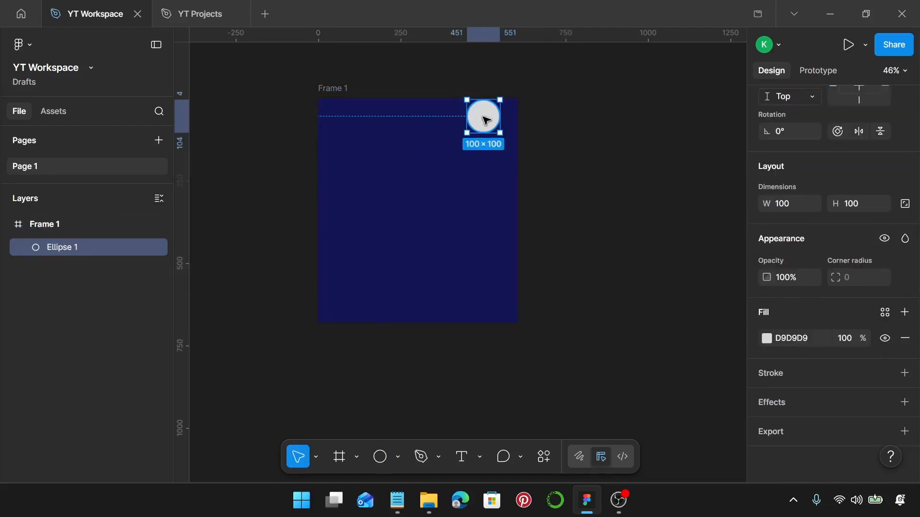
{"action": "scroll", "coordinate": [486, 120], "scroll_direction": "up", "scroll_amount": 5}
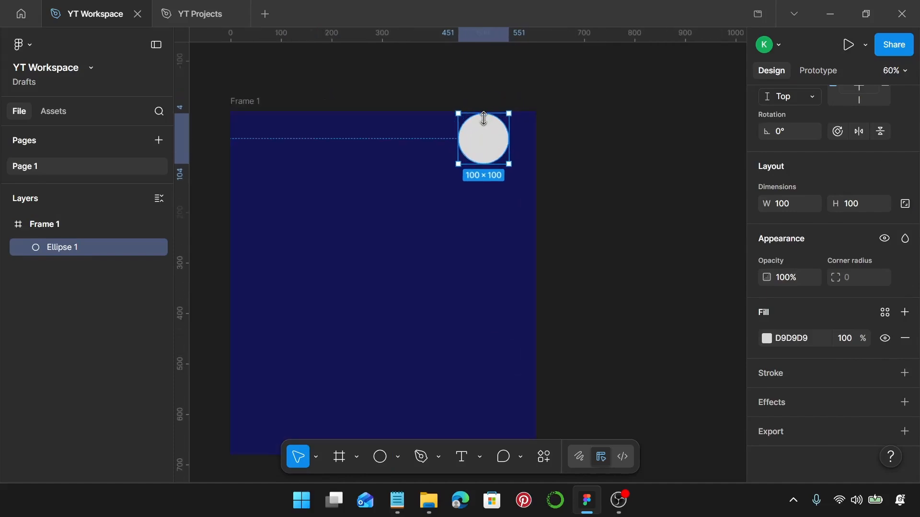
{"action": "scroll", "coordinate": [489, 134], "scroll_direction": "up", "scroll_amount": 1}
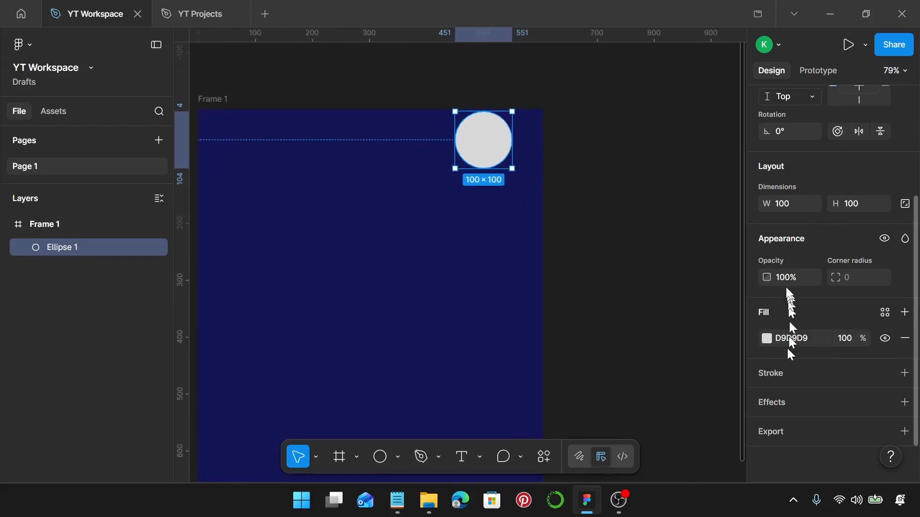
{"action": "left_click", "coordinate": [781, 207]}
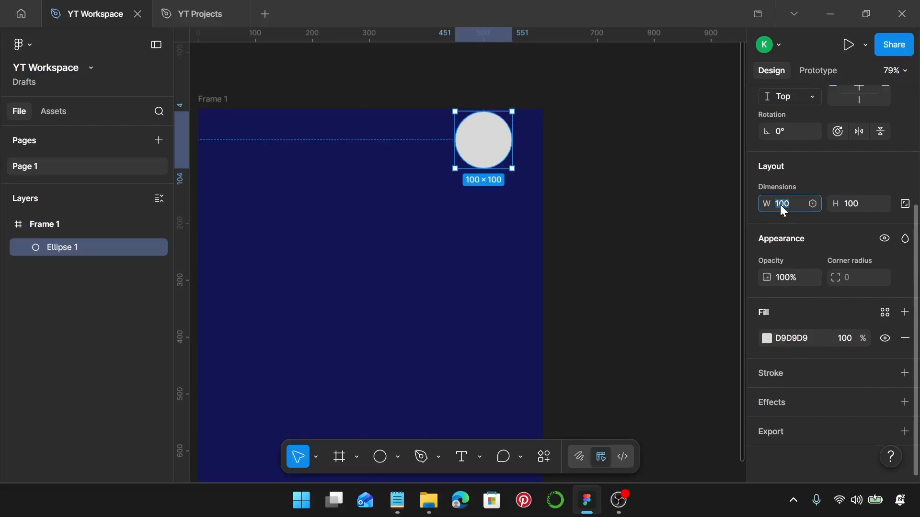
{"action": "type", "text": "470"}
{"action": "key", "text": "Return"}
{"action": "left_click", "coordinate": [852, 206]}
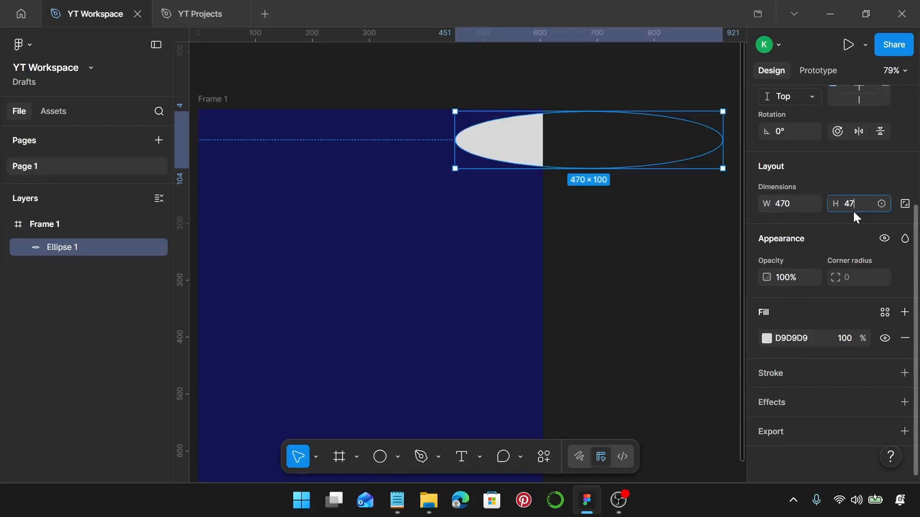
{"action": "key", "text": "Return"}
Move the circle over the frame's top-right corner so its left edge lies 260 from the frame's left edge
{"action": "left_click_drag", "start_coordinate": [522, 250], "coordinate": [455, 181]}
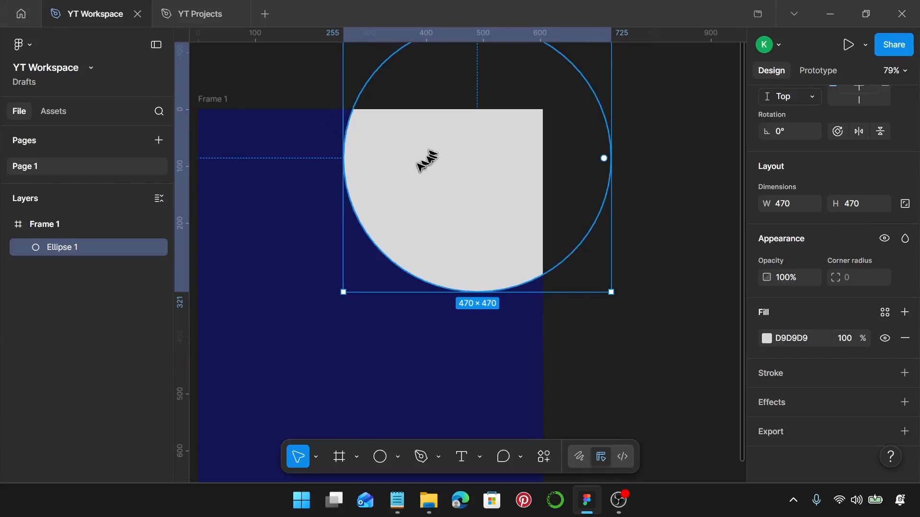
{"action": "key", "text": "alt"}
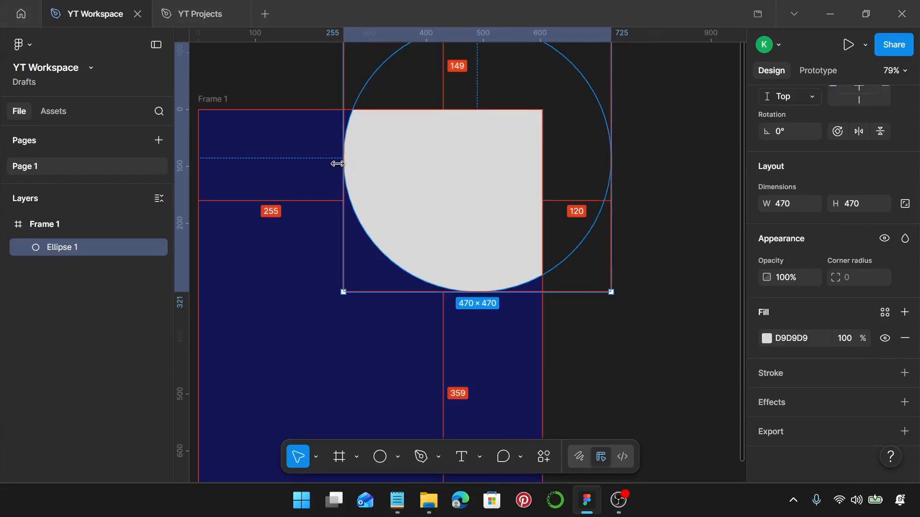
{"action": "key", "text": "Right"}
{"action": "key", "text": "Right"}
{"action": "key", "text": "Right"}
{"action": "key", "text": "Right"}
{"action": "key", "text": "Right"}
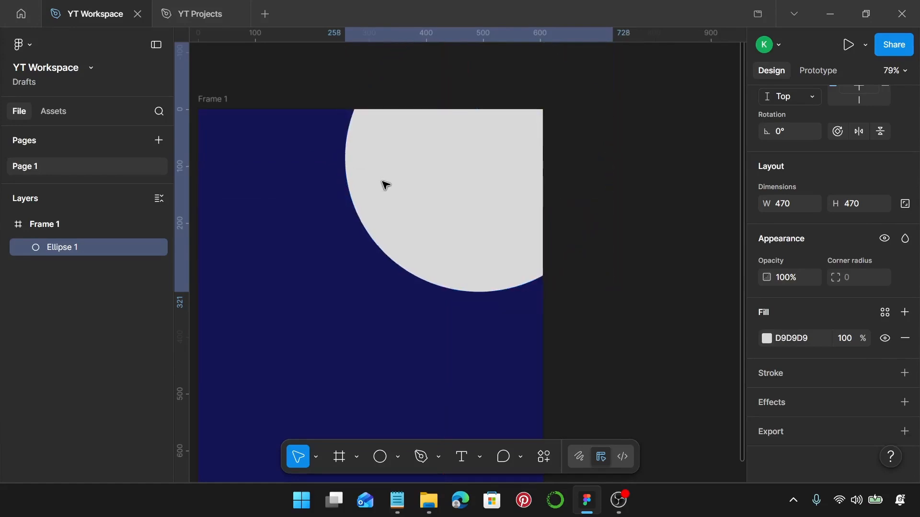
{"action": "key", "text": "alt"}
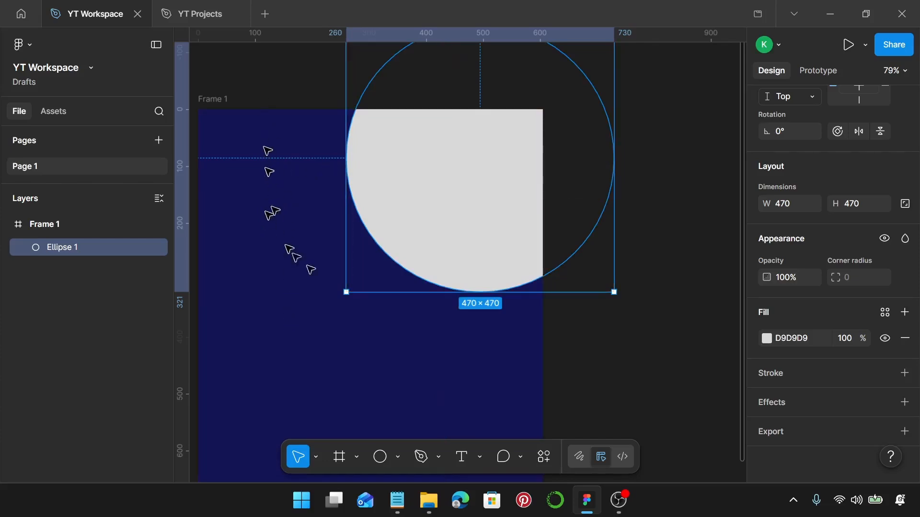
Nudge the circle upward until its bottom edge lies 300 below the frame's top edge
{"action": "scroll", "coordinate": [493, 281], "scroll_direction": "down", "scroll_amount": 2}
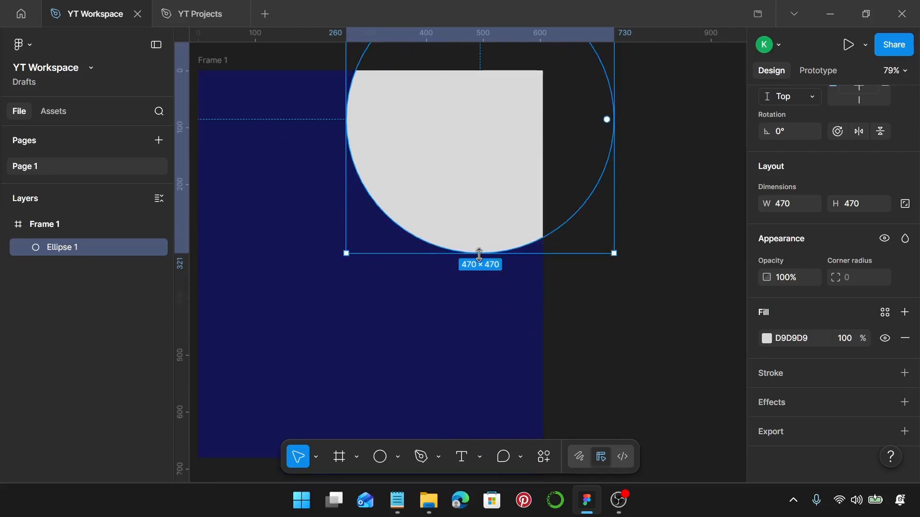
{"action": "key", "text": "alt"}
{"action": "key", "text": "Up"}
{"action": "key", "text": "Up"}
{"action": "key", "text": "Up"}
{"action": "key", "text": "Up"}
{"action": "key", "text": "Up"}
{"action": "key", "text": "Up"}
{"action": "key", "text": "Up"}
{"action": "key", "text": "Up"}
{"action": "key", "text": "Up"}
{"action": "key", "text": "Up"}
{"action": "key", "text": "Up"}
{"action": "key", "text": "Up"}
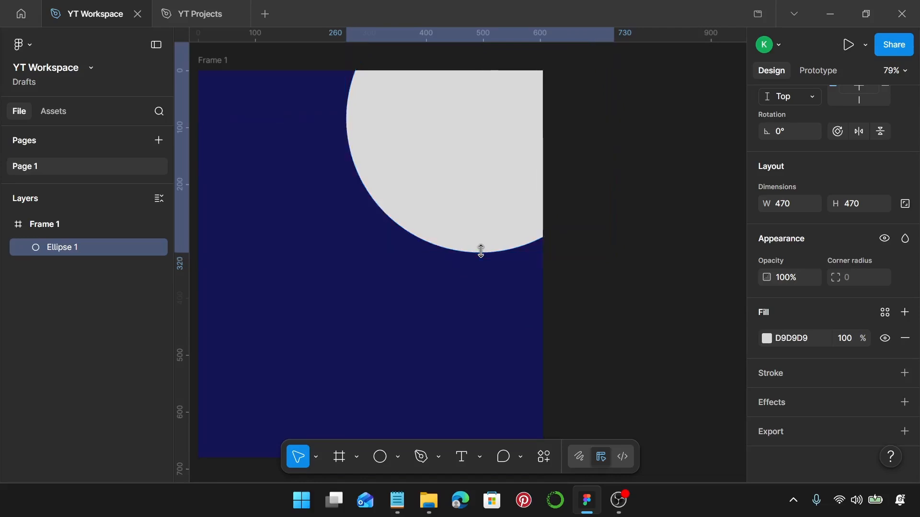
{"action": "key", "text": "alt"}
{"action": "key", "text": "Up"}
{"action": "key", "text": "Up"}
{"action": "key", "text": "Up"}
{"action": "key", "text": "Up"}
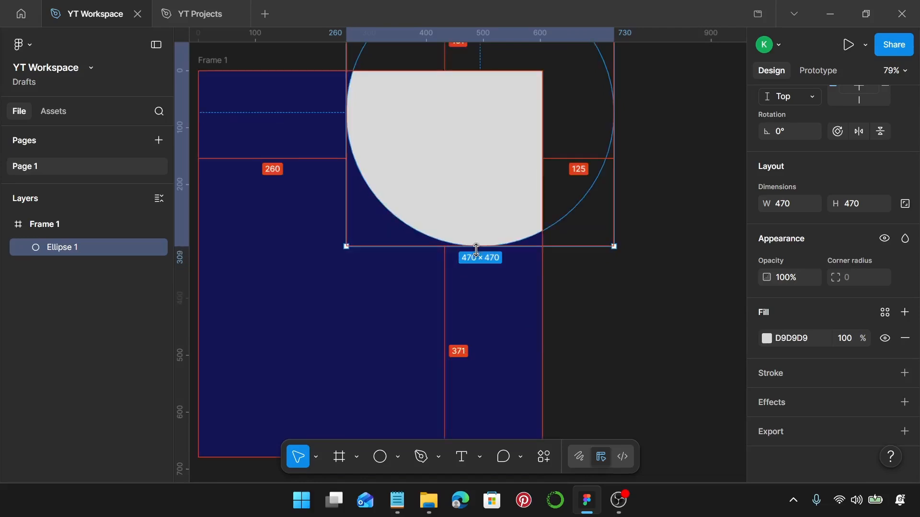
{"action": "key", "text": "Up"}
{"action": "key", "text": "Up"}
{"action": "key", "text": "Up"}
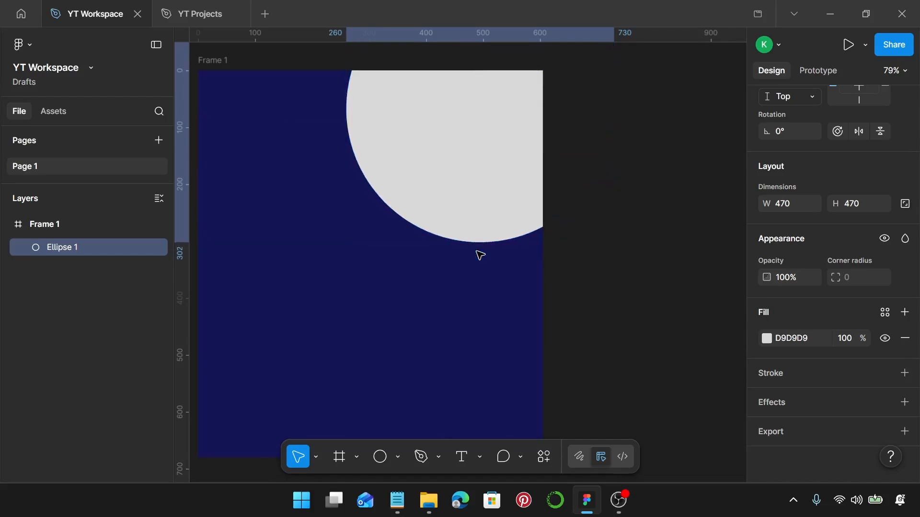
{"action": "key", "text": "alt"}
{"action": "key", "text": "Up"}
{"action": "key", "text": "Up"}
{"action": "key", "text": "alt"}
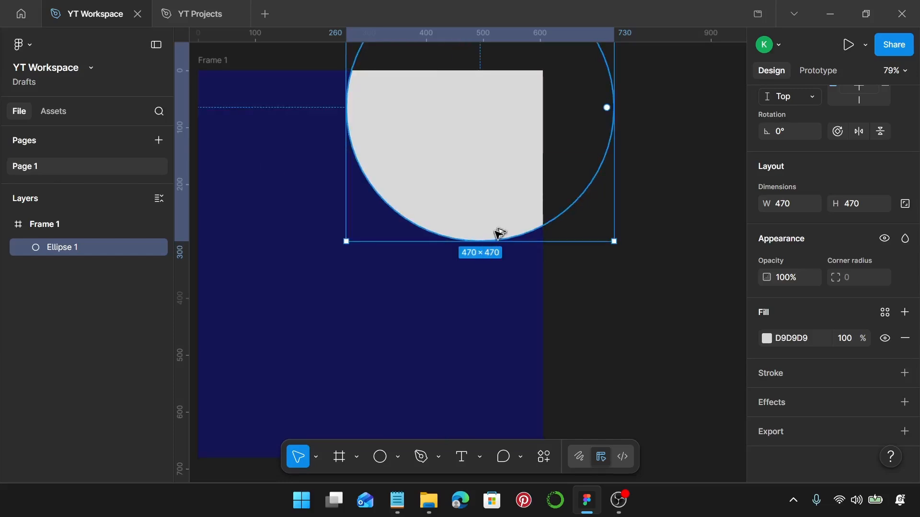
{"action": "key", "text": "alt"}
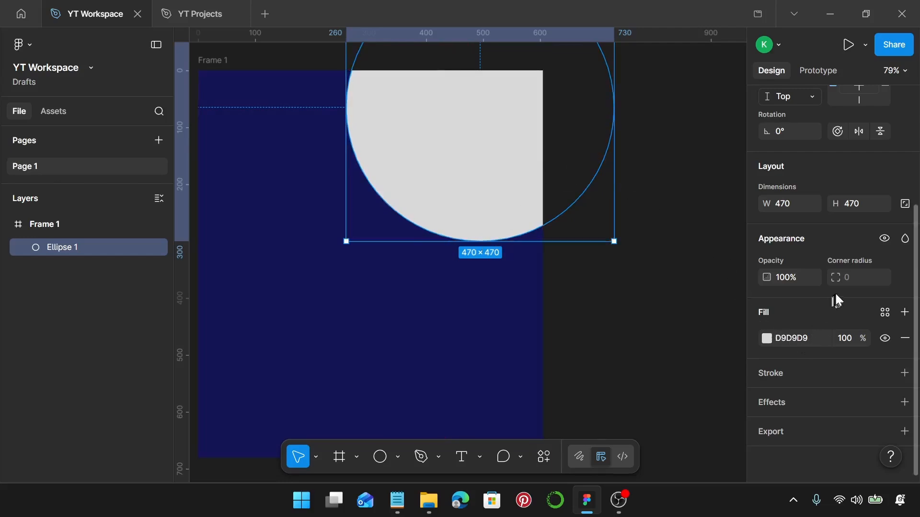
Set the circle's fill colour to D693FD with 40% fill opacity
{"action": "left_click", "coordinate": [807, 340]}
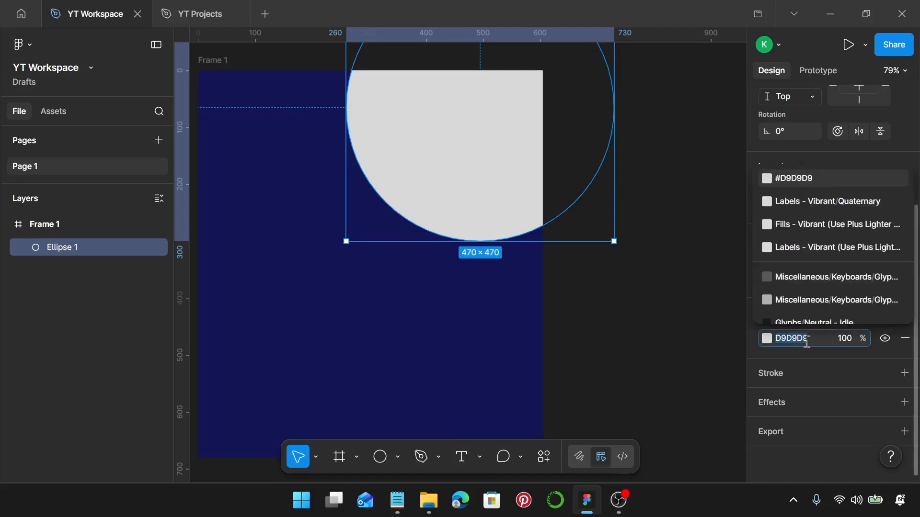
{"action": "type", "text": "d6"}
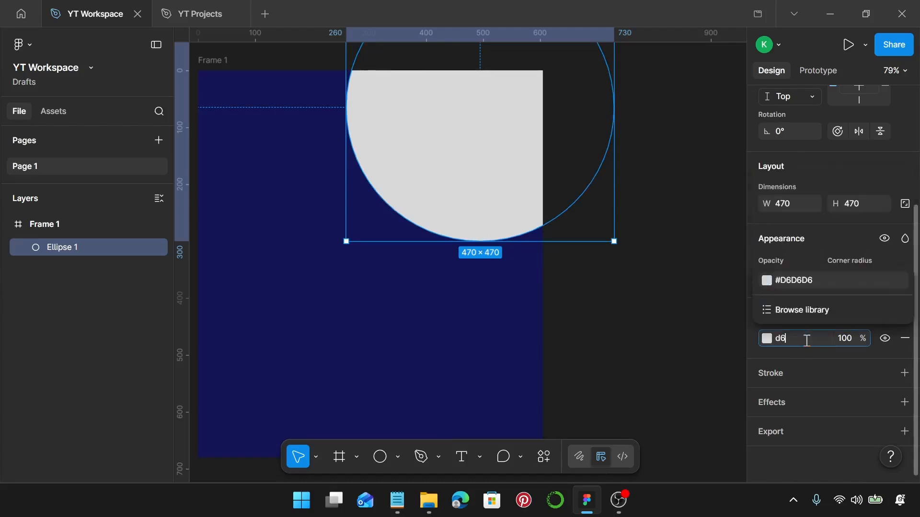
{"action": "type", "text": "93fd"}
{"action": "key", "text": "Return"}
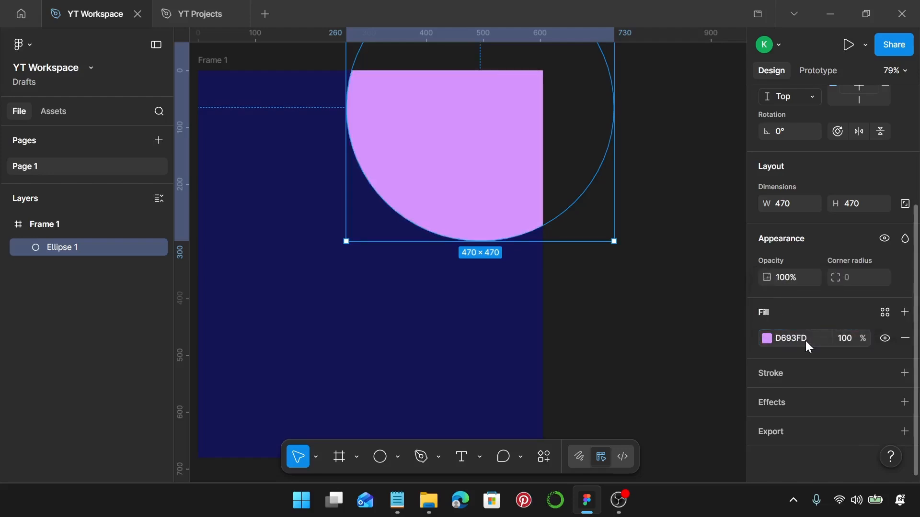
{"action": "left_click", "coordinate": [847, 338]}
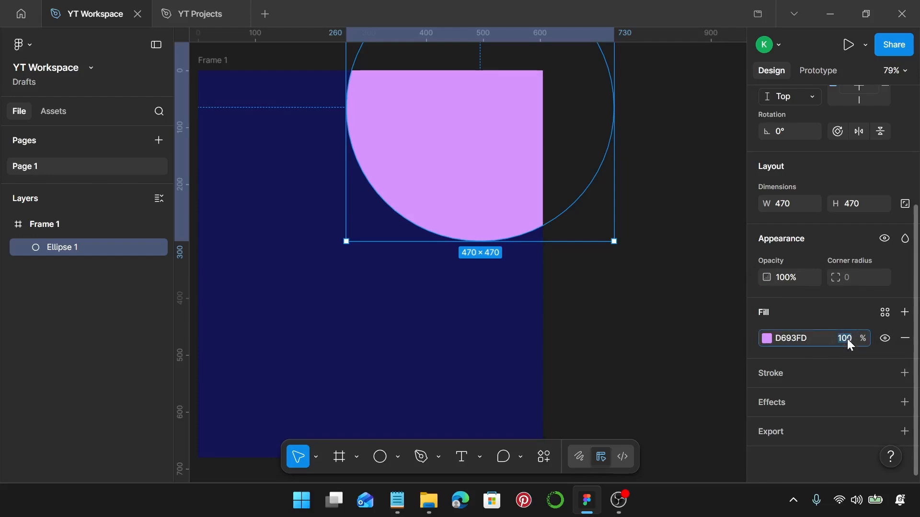
{"action": "type", "text": "40"}
{"action": "key", "text": "Return"}
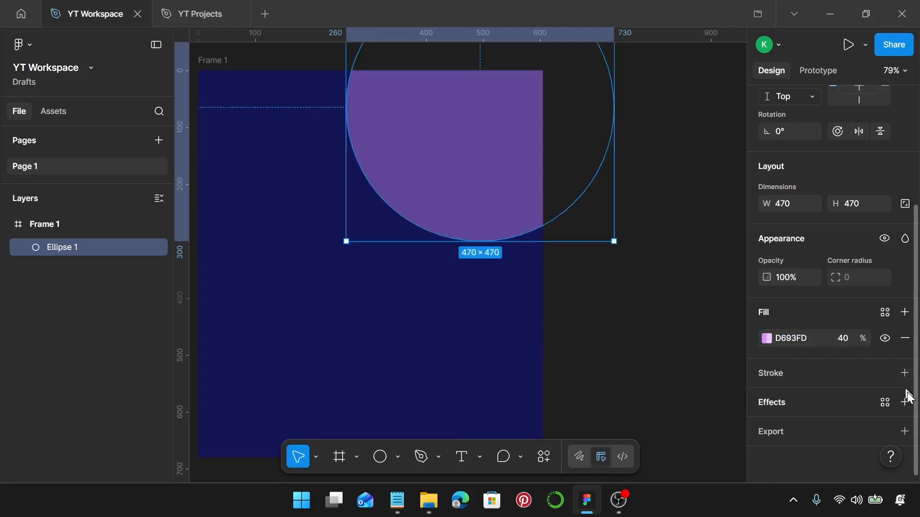
Apply a uniform layer blur effect of 200 to the circle
{"action": "left_click", "coordinate": [908, 402]}
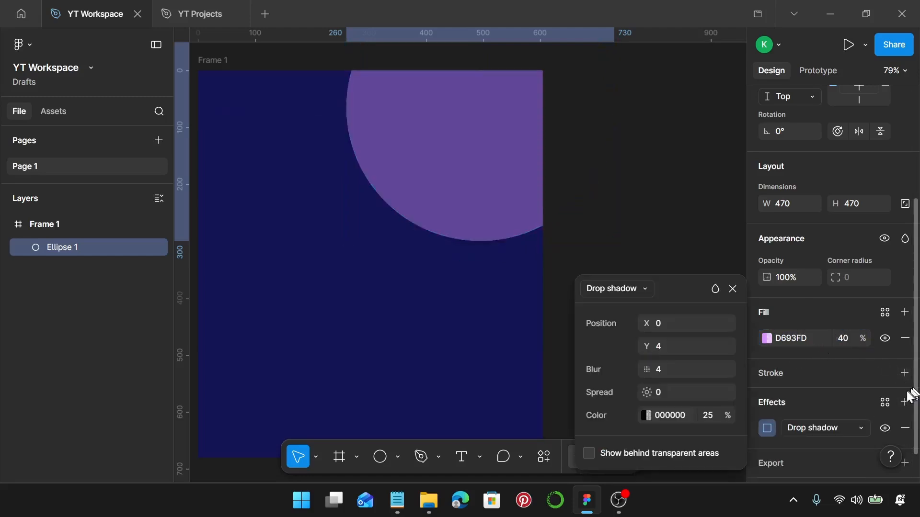
{"action": "left_click", "coordinate": [863, 427]}
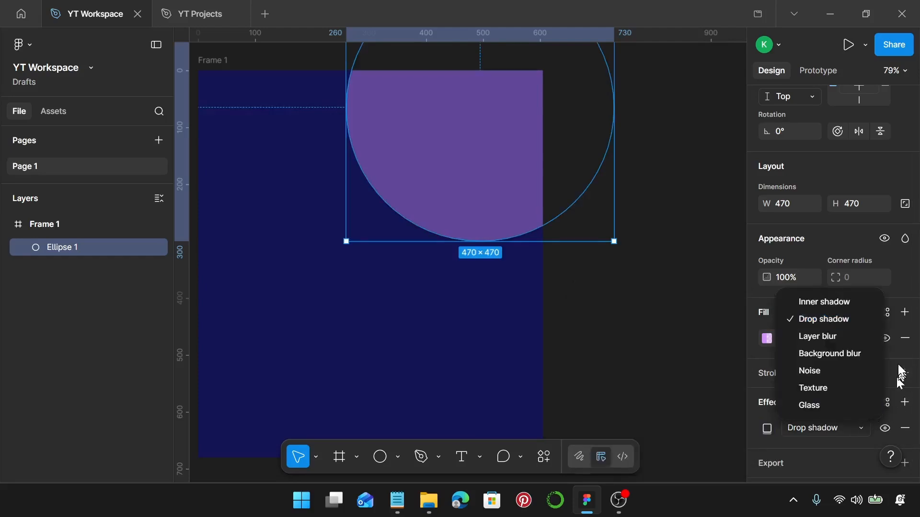
{"action": "left_click", "coordinate": [870, 335]}
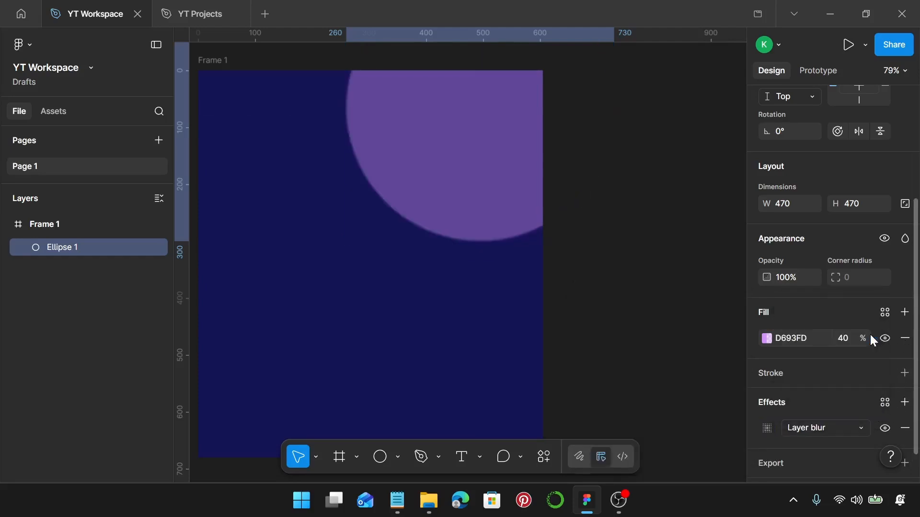
{"action": "left_click", "coordinate": [767, 428]}
{"action": "left_click", "coordinate": [680, 449]}
{"action": "type", "text": "200"}
{"action": "key", "text": "Return"}
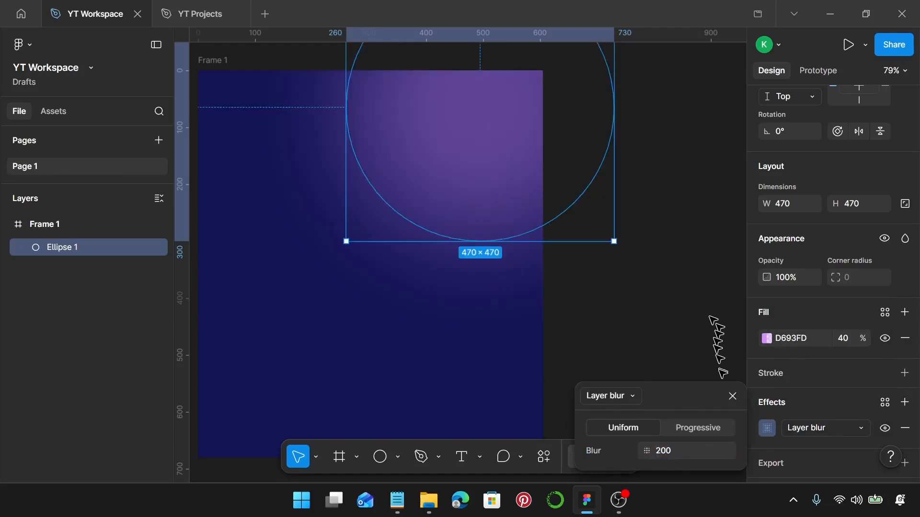
Add a Noise effect to the whole dark blue frame
{"action": "left_click", "coordinate": [732, 397]}
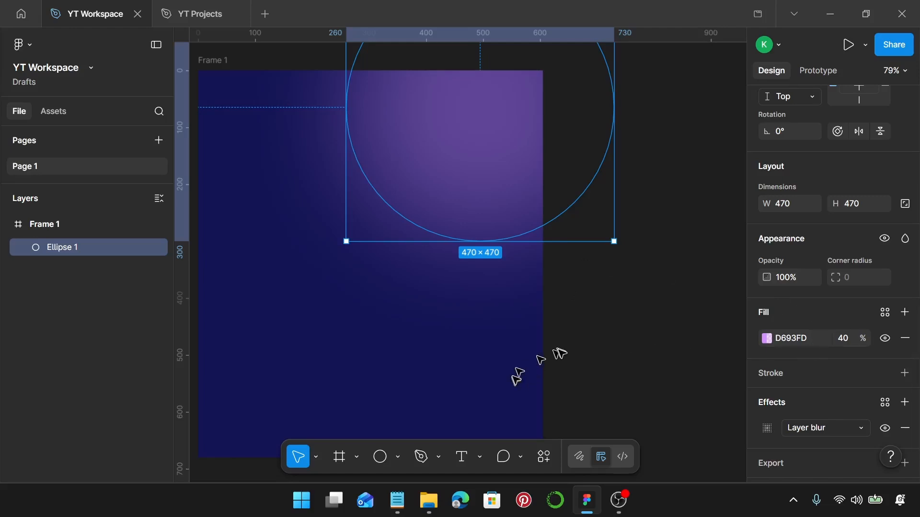
{"action": "scroll", "coordinate": [552, 347], "scroll_direction": "down", "scroll_amount": 2}
{"action": "left_click", "coordinate": [251, 94]}
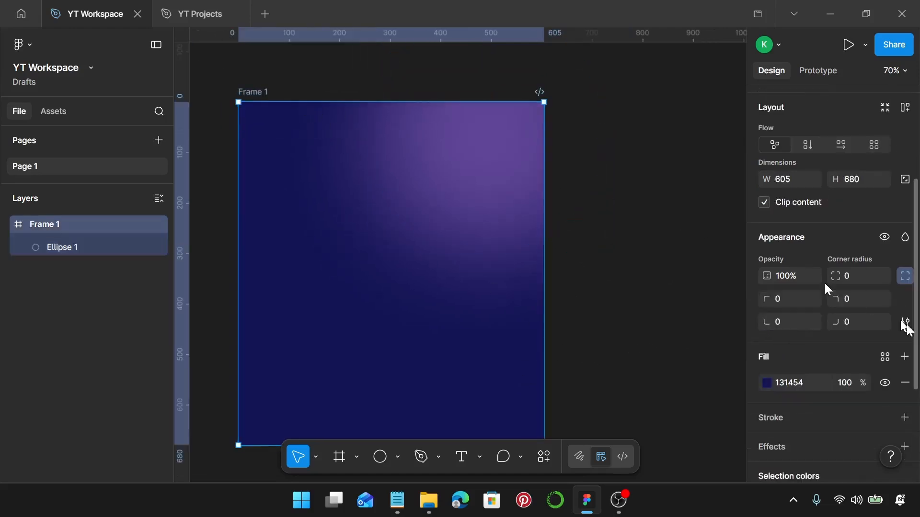
{"action": "scroll", "coordinate": [875, 419], "scroll_direction": "down", "scroll_amount": 3}
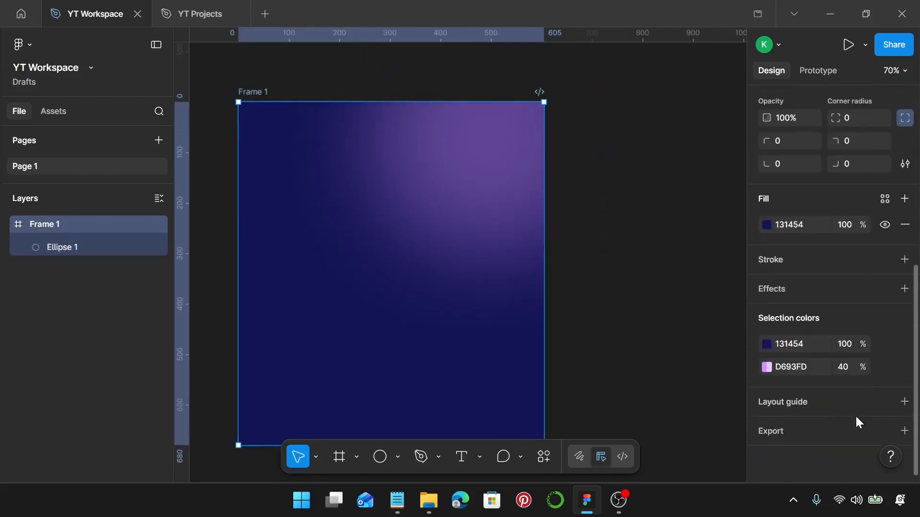
{"action": "left_click", "coordinate": [904, 289]}
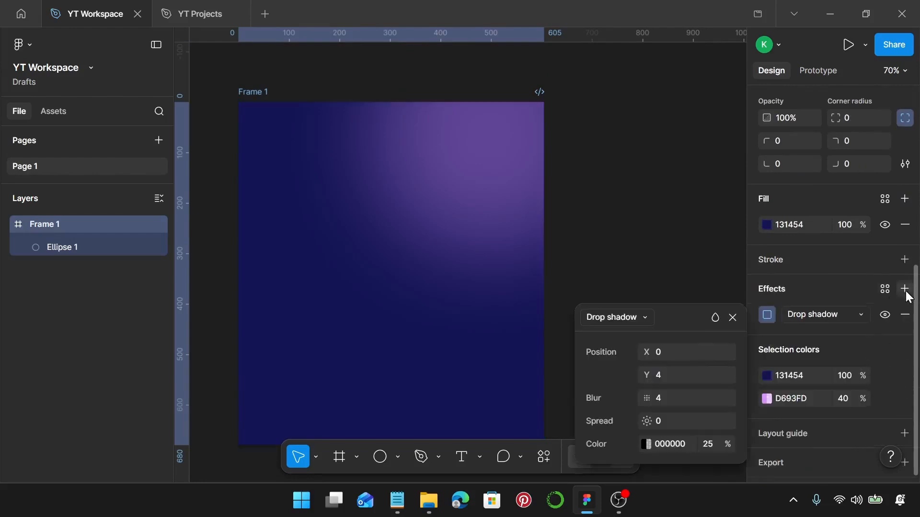
{"action": "left_click", "coordinate": [845, 316]}
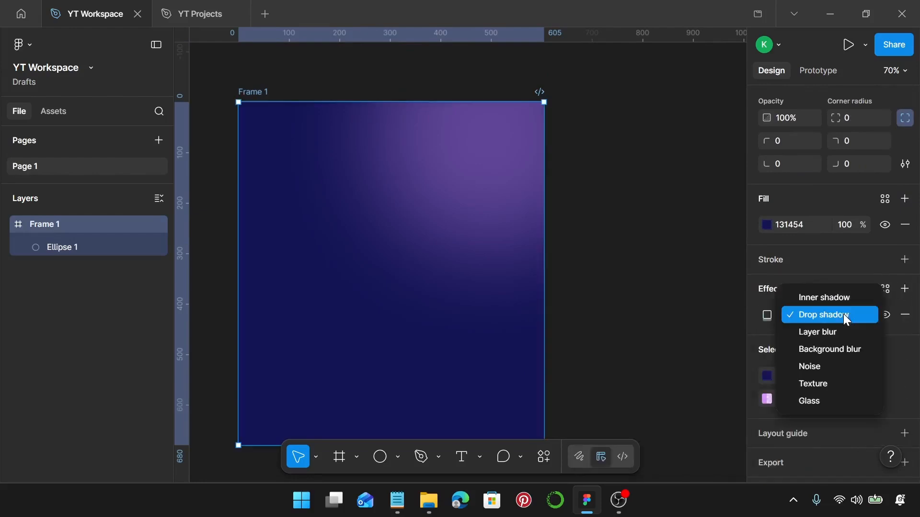
{"action": "left_click", "coordinate": [835, 363]}
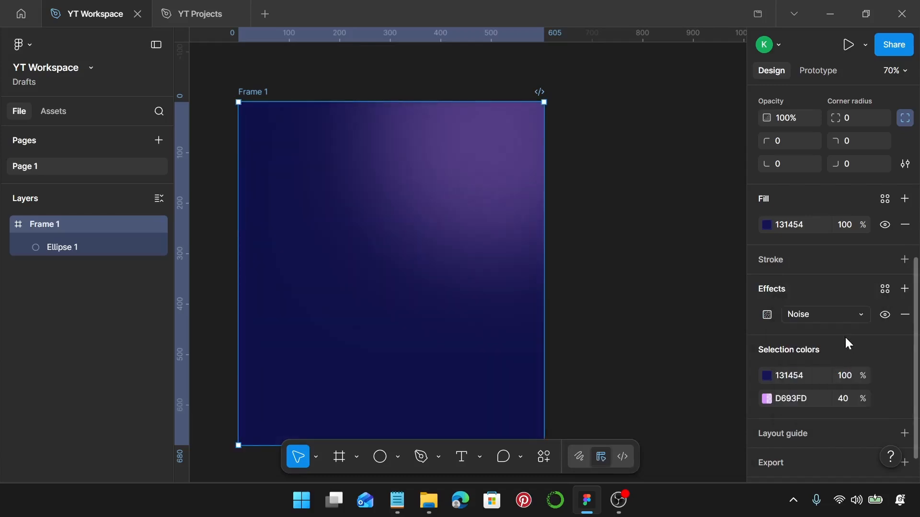
Set the frame's noise effect to 20% density and its black noise colour to 20% opacity
{"action": "left_click", "coordinate": [767, 315]}
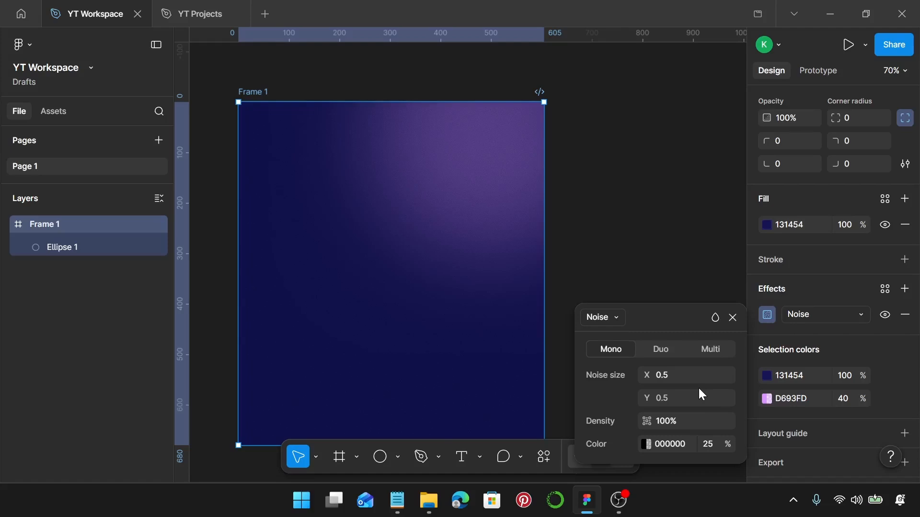
{"action": "left_click", "coordinate": [697, 416]}
{"action": "type", "text": "20"}
{"action": "key", "text": "Return"}
{"action": "left_click", "coordinate": [718, 445]}
{"action": "key", "text": "Return"}
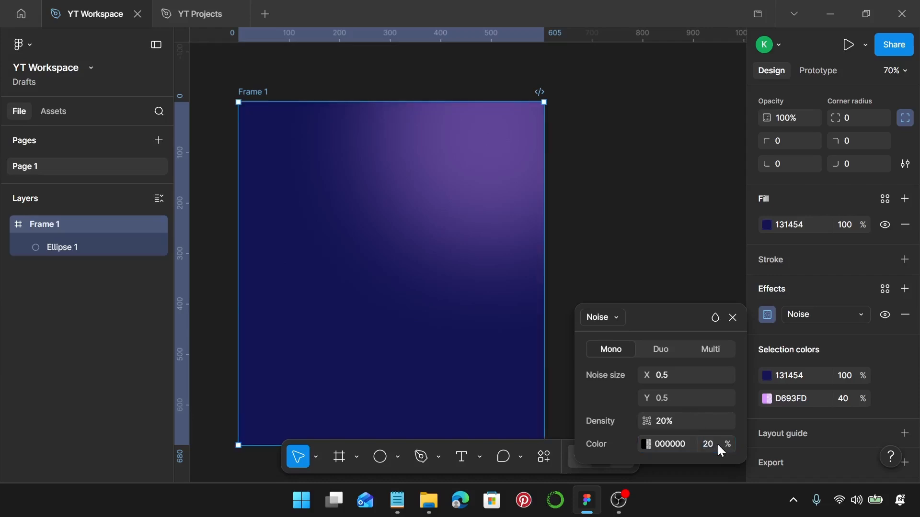
{"action": "left_click", "coordinate": [733, 318]}
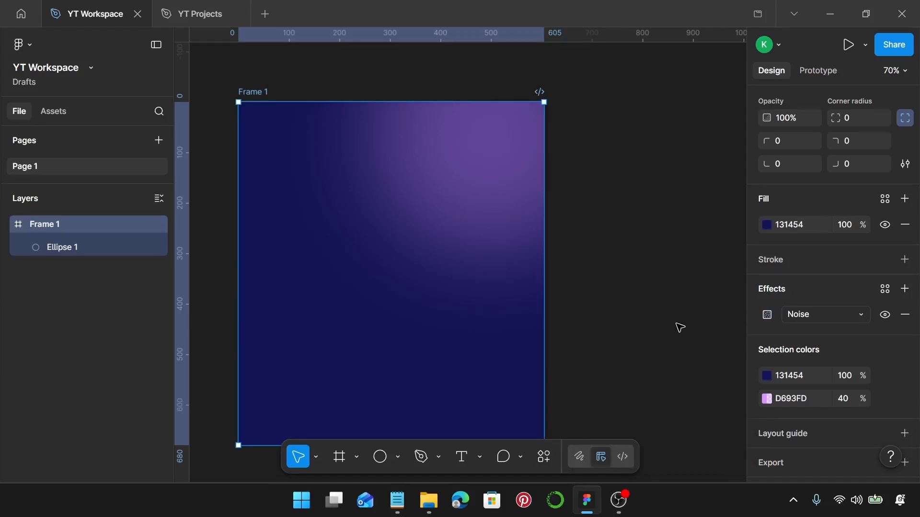
Copy the title "Contact Form" from the Notepad notes and paste it as a new text layer in the frame's upper part
{"action": "left_click", "coordinate": [398, 500]}
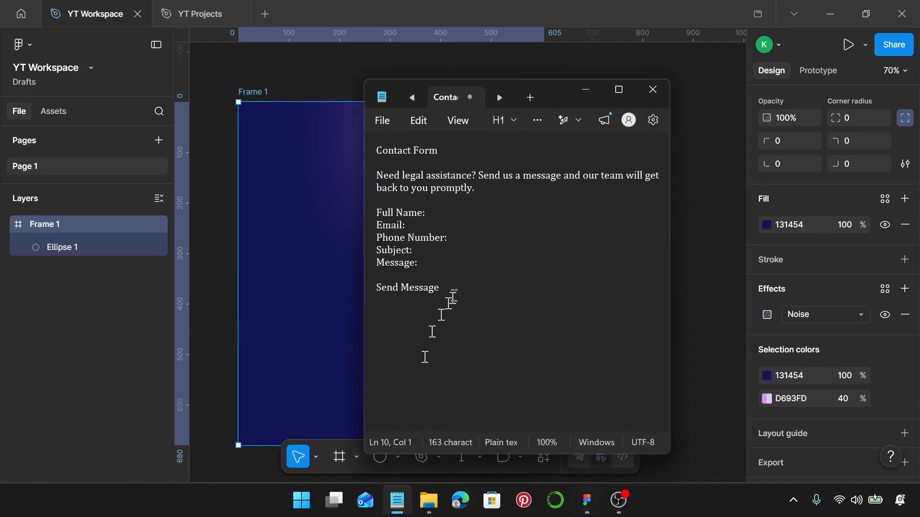
{"action": "left_click_drag", "start_coordinate": [462, 153], "coordinate": [376, 150]}
{"action": "key", "text": "ctrl+c"}
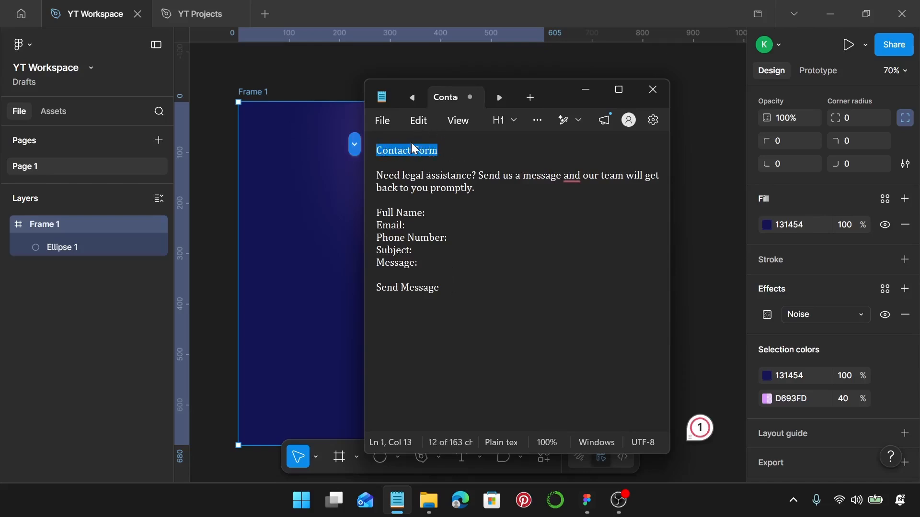
{"action": "left_click", "coordinate": [585, 89]}
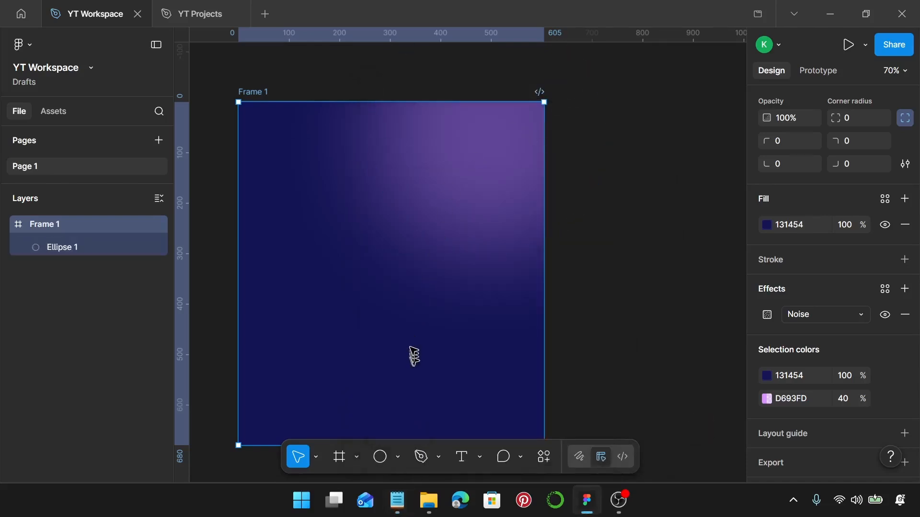
{"action": "key", "text": "t"}
{"action": "left_click", "coordinate": [329, 166]}
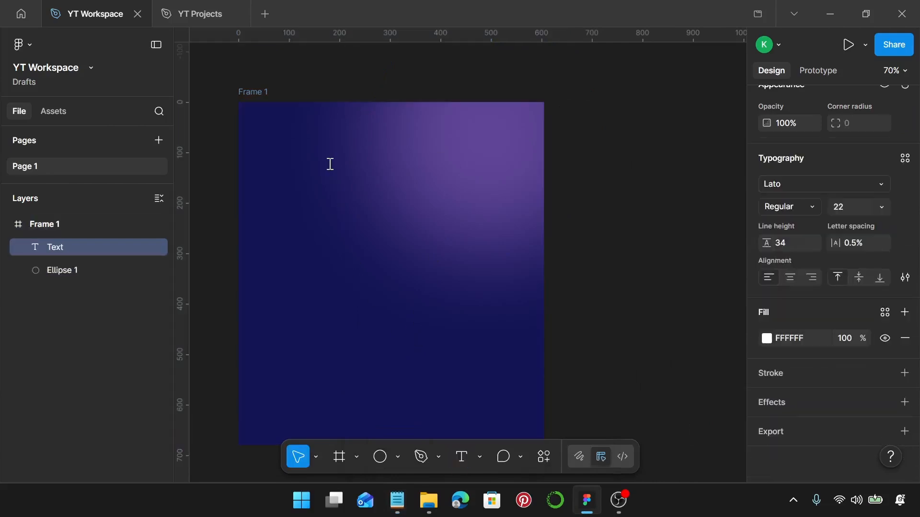
{"action": "key", "text": "ctrl+v"}
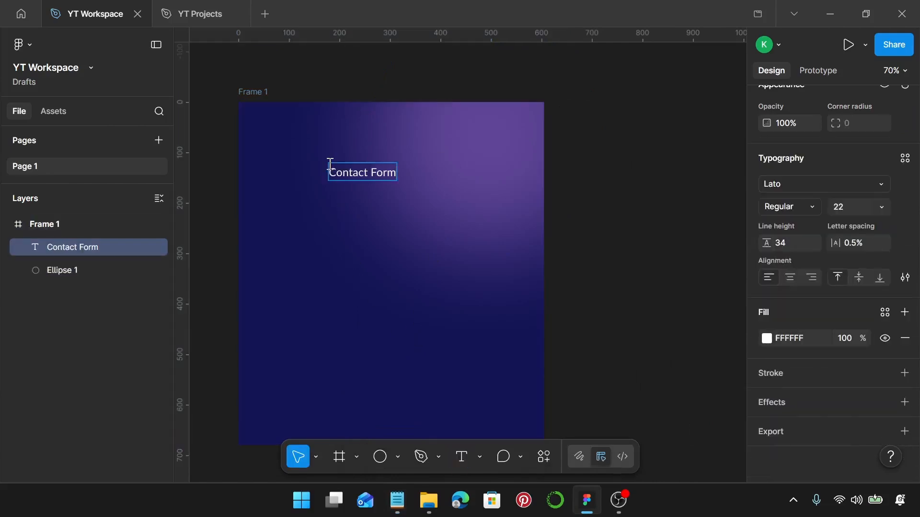
{"action": "key", "text": "Escape"}
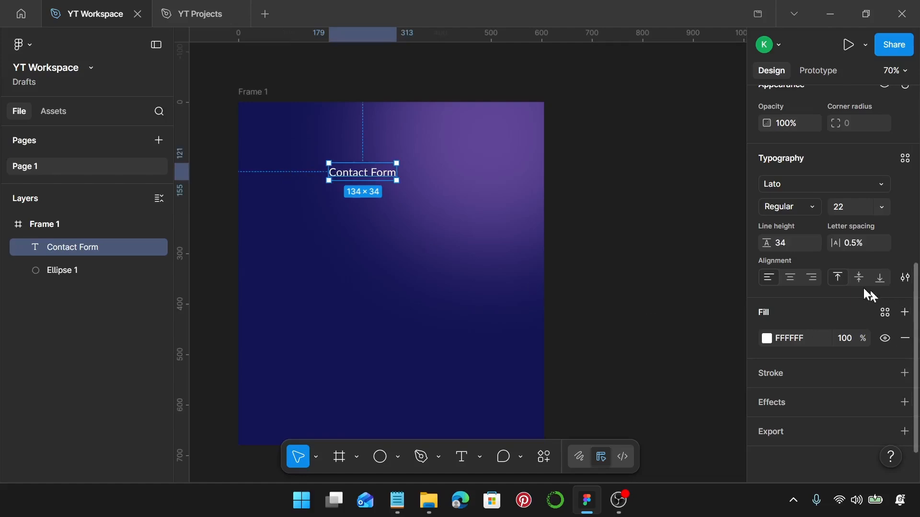
Format the "Contact Form" heading in Baskervville at size 45 with a line height of 52
{"action": "scroll", "coordinate": [872, 295], "scroll_direction": "up", "scroll_amount": 3}
{"action": "left_click", "coordinate": [820, 326]}
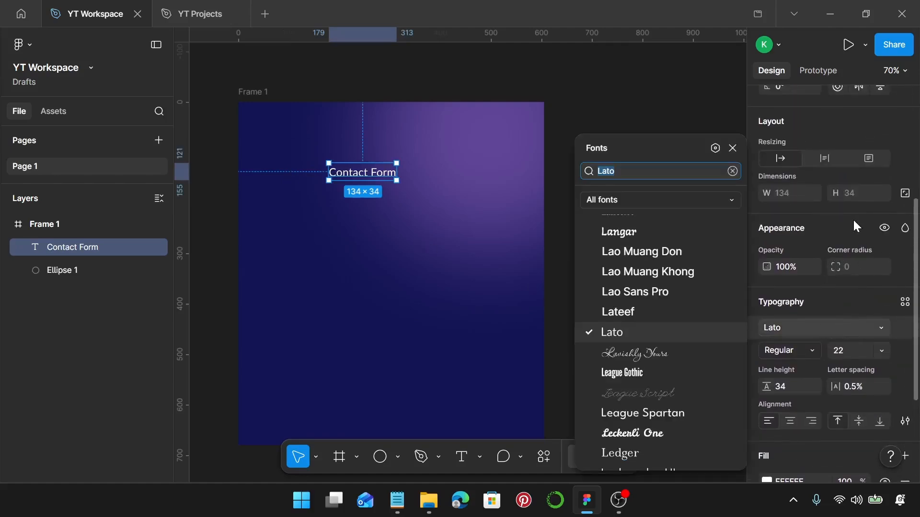
{"action": "type", "text": "bask"}
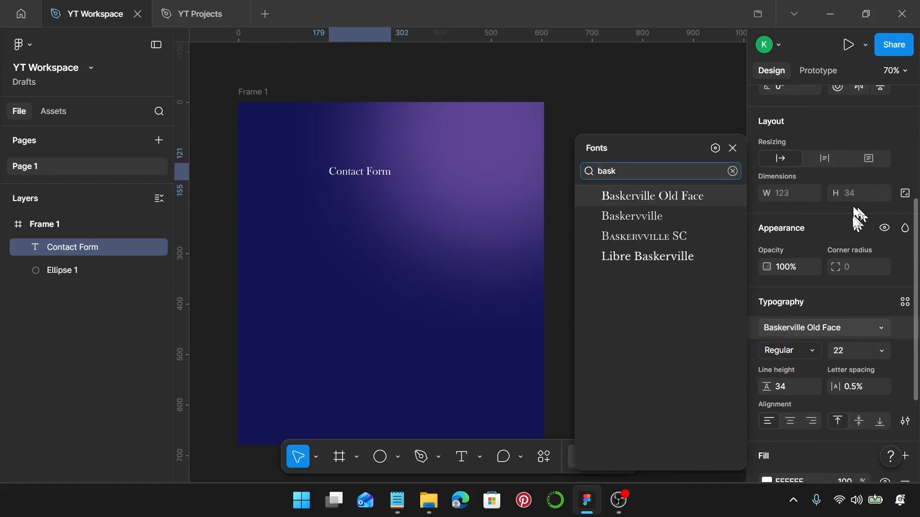
{"action": "left_click", "coordinate": [686, 215]}
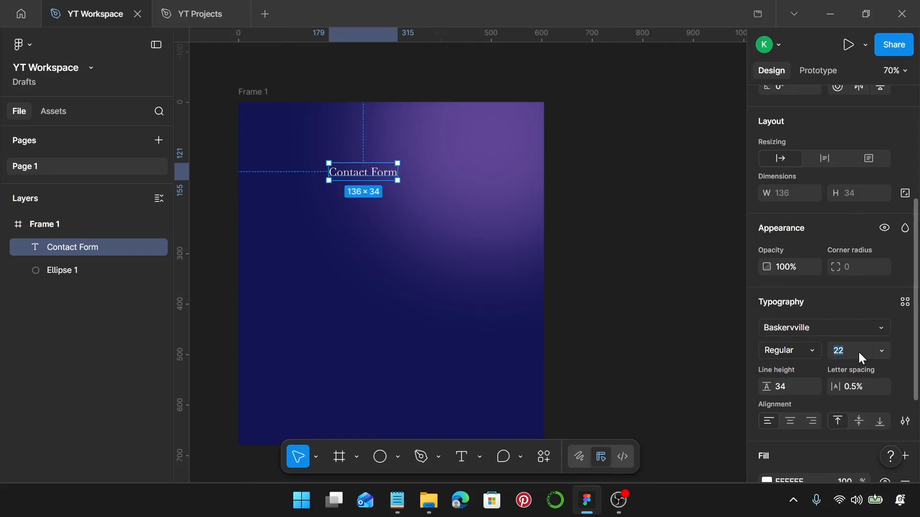
{"action": "key", "text": "Return"}
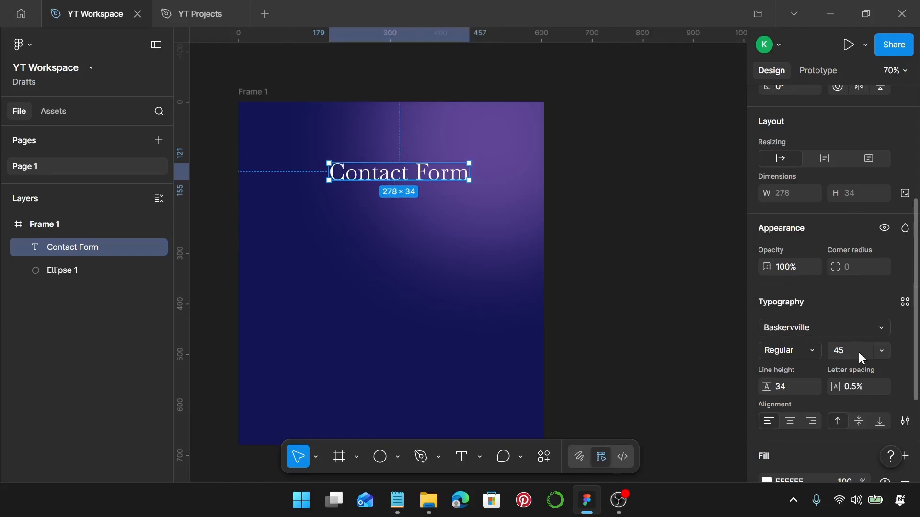
{"action": "left_click", "coordinate": [799, 383]}
{"action": "type", "text": "52"}
{"action": "key", "text": "Return"}
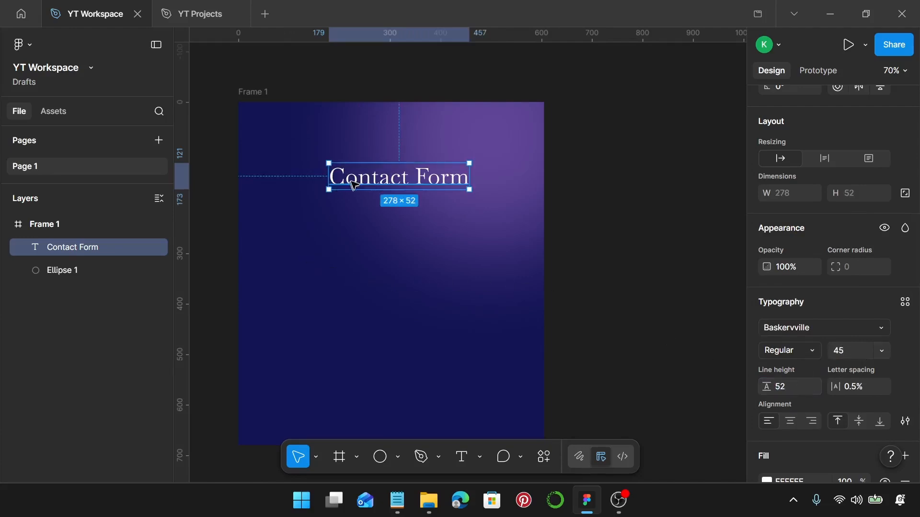
Move the heading so its left edge lies 74 from the frame's left edge, and set its fill colour to E9EDEC
{"action": "left_click_drag", "start_coordinate": [353, 185], "coordinate": [307, 184]}
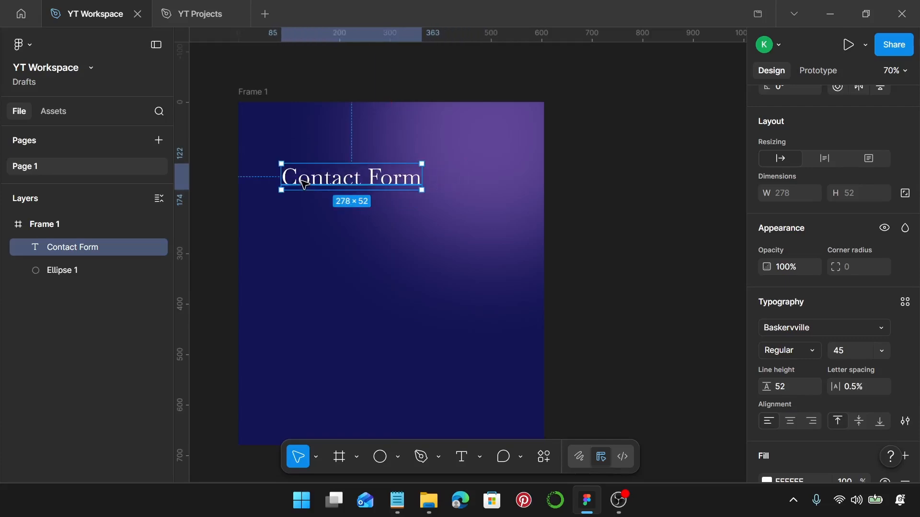
{"action": "left_click_drag", "start_coordinate": [305, 185], "coordinate": [299, 184]}
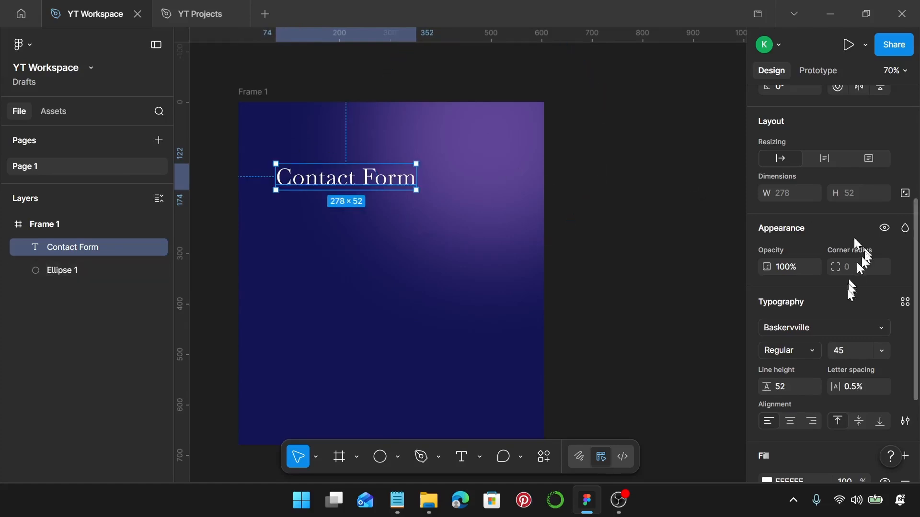
{"action": "scroll", "coordinate": [838, 321], "scroll_direction": "down", "scroll_amount": 3}
{"action": "scroll", "coordinate": [836, 319], "scroll_direction": "down", "scroll_amount": 1}
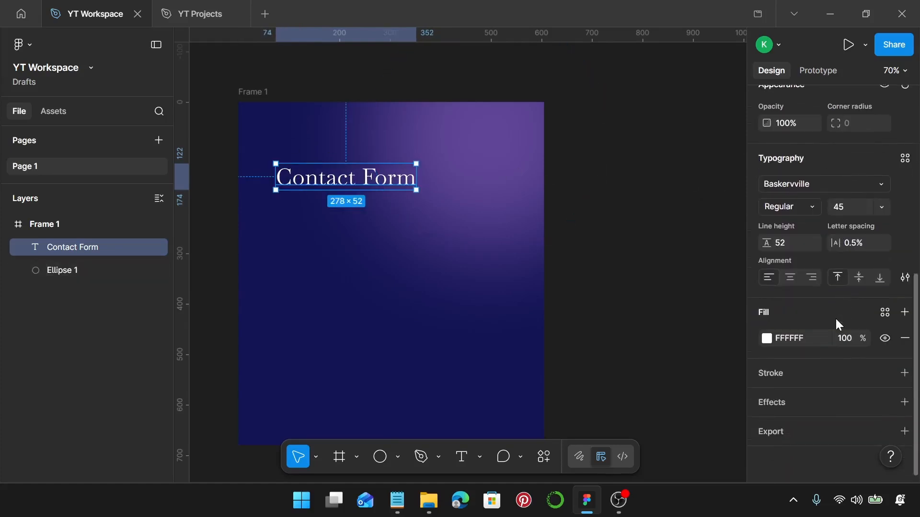
{"action": "left_click", "coordinate": [802, 337]}
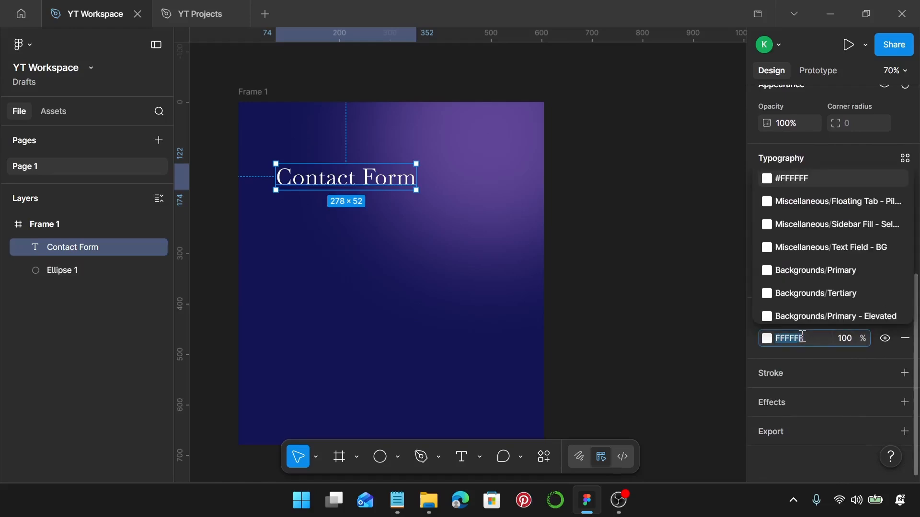
{"action": "type", "text": "e9"}
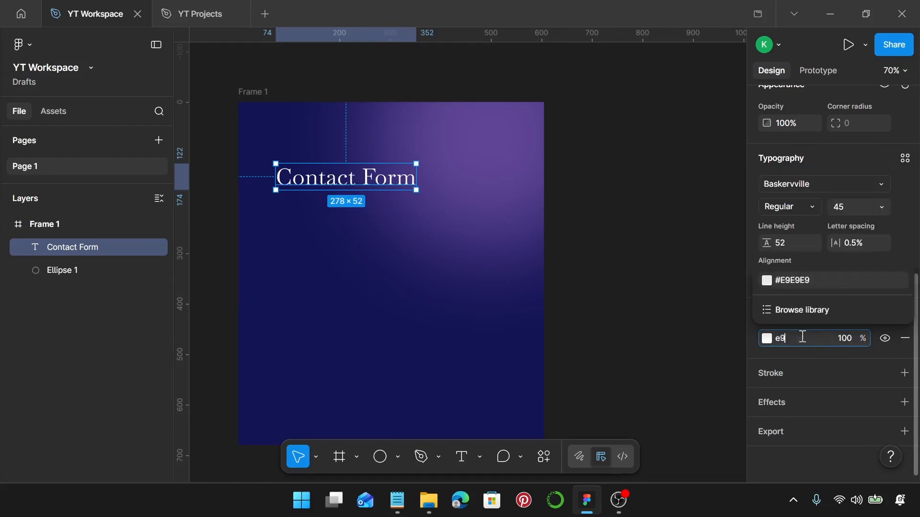
{"action": "type", "text": "edec"}
{"action": "key", "text": "Return"}
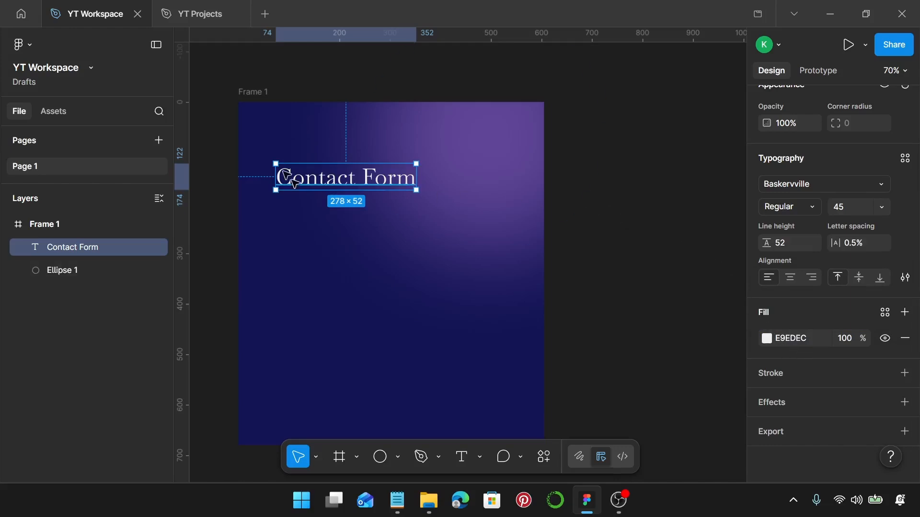
Duplicate the heading directly below itself and format the copy in Garamond at size 18 with a line height of 24
{"action": "left_click_drag", "start_coordinate": [310, 181], "coordinate": [306, 215]}
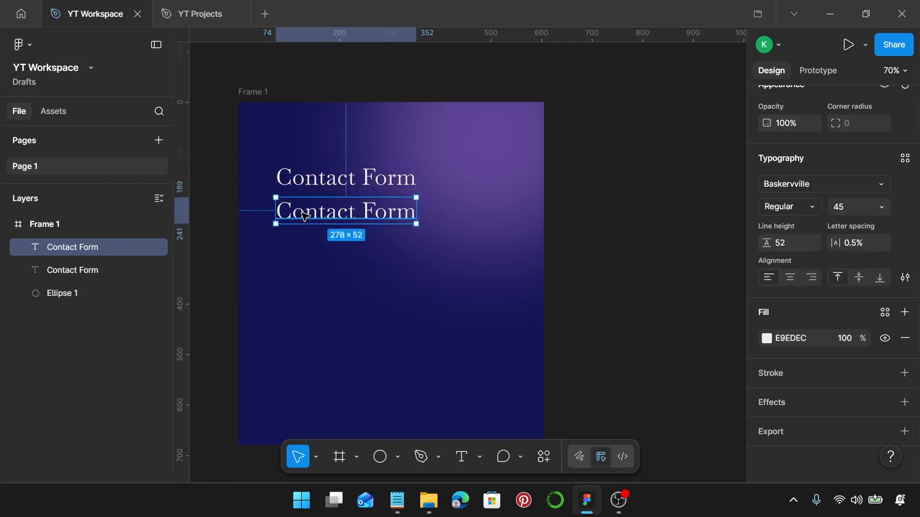
{"action": "left_click", "coordinate": [813, 185]}
{"action": "type", "text": "gara"}
{"action": "left_click", "coordinate": [658, 194]}
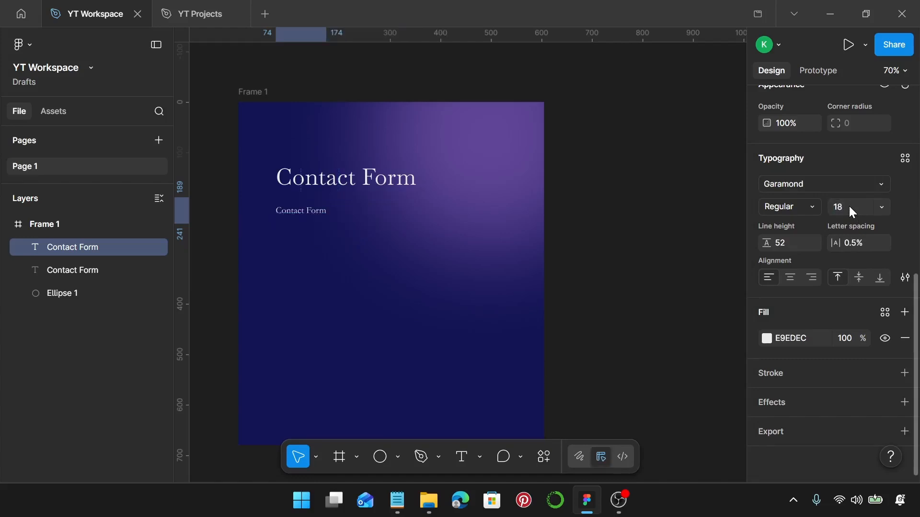
{"action": "left_click", "coordinate": [791, 243]}
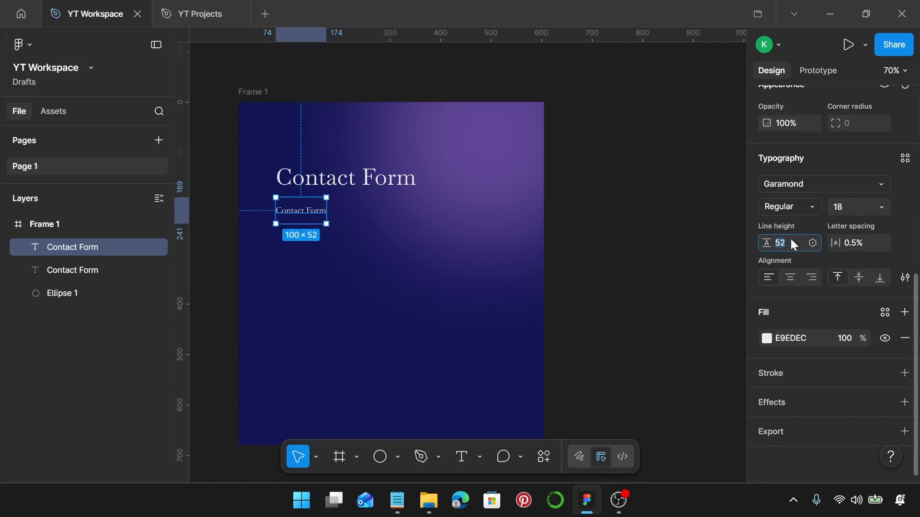
{"action": "type", "text": "24"}
{"action": "key", "text": "Return"}
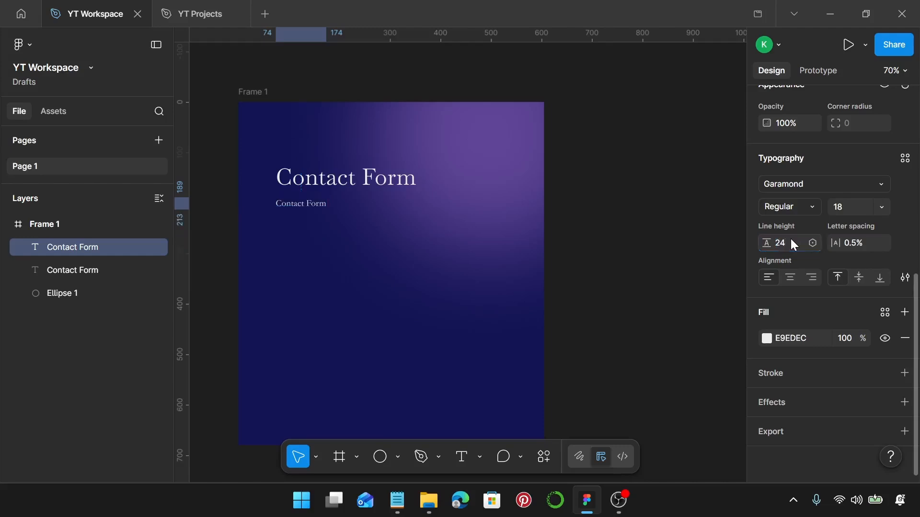
Replace the smaller copy's text with the "Need legal assistance?" paragraph copied from the Notepad notes
{"action": "left_click", "coordinate": [370, 185]}
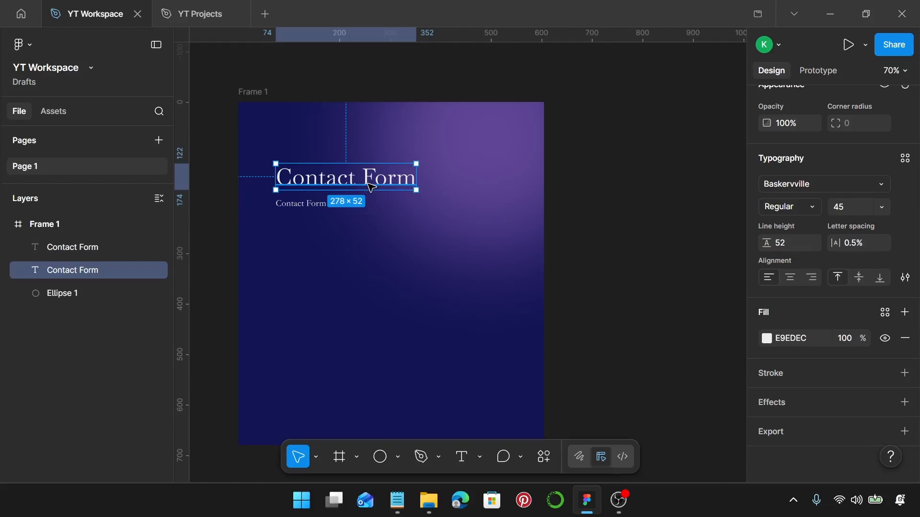
{"action": "left_click", "coordinate": [312, 211]}
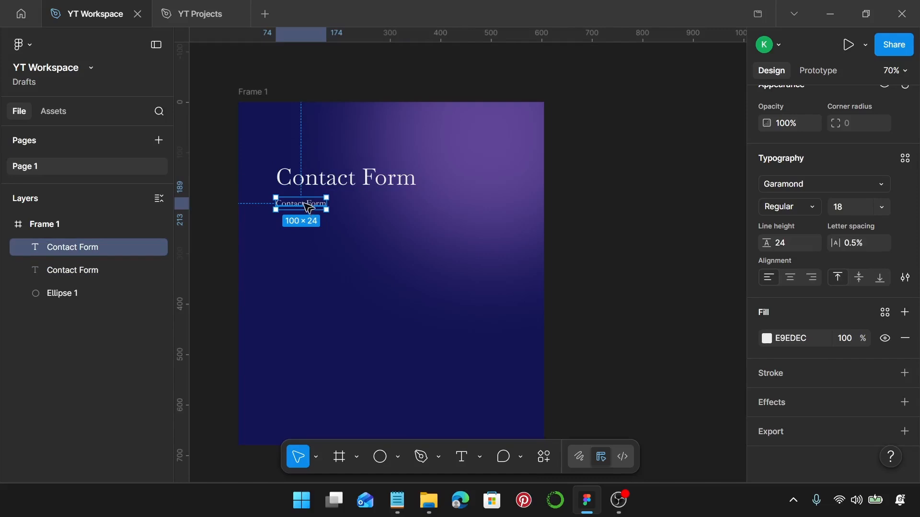
{"action": "left_click", "coordinate": [397, 501]}
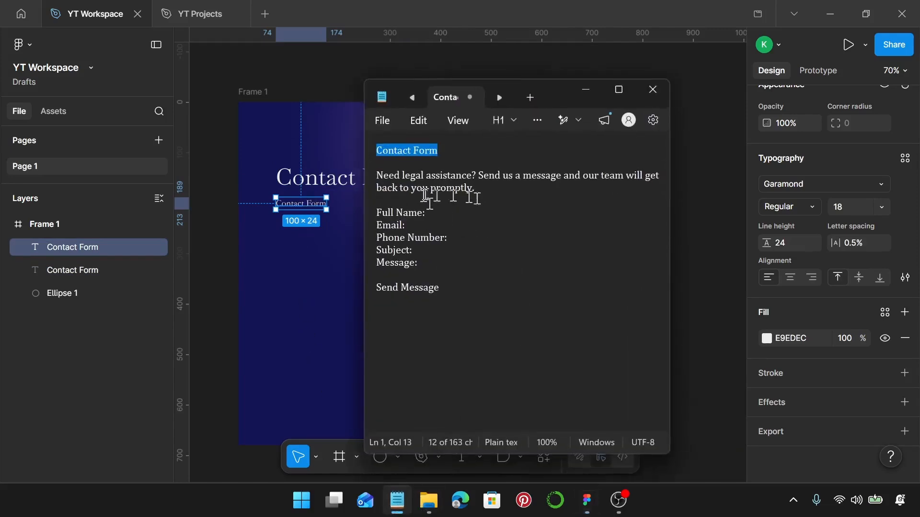
{"action": "left_click_drag", "start_coordinate": [483, 189], "coordinate": [376, 176]}
{"action": "key", "text": "ctrl+c"}
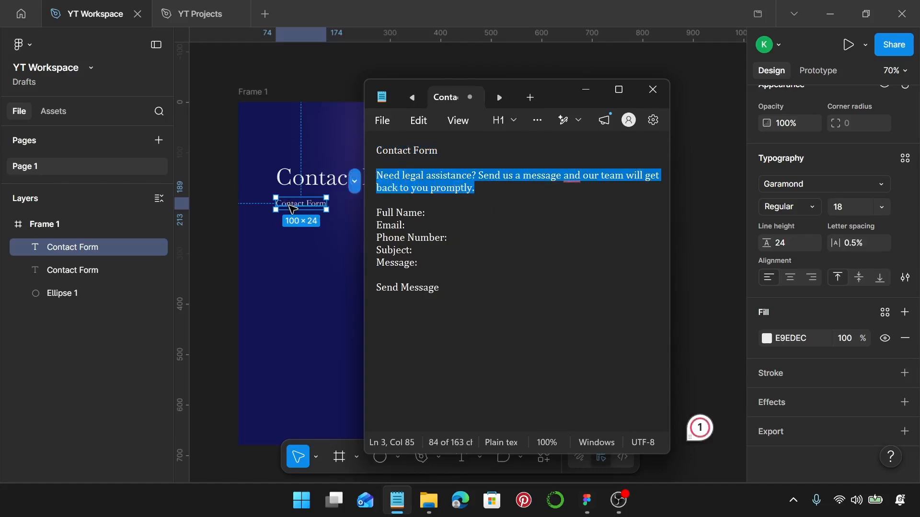
{"action": "double_click", "coordinate": [291, 205]}
{"action": "key", "text": "ctrl+v"}
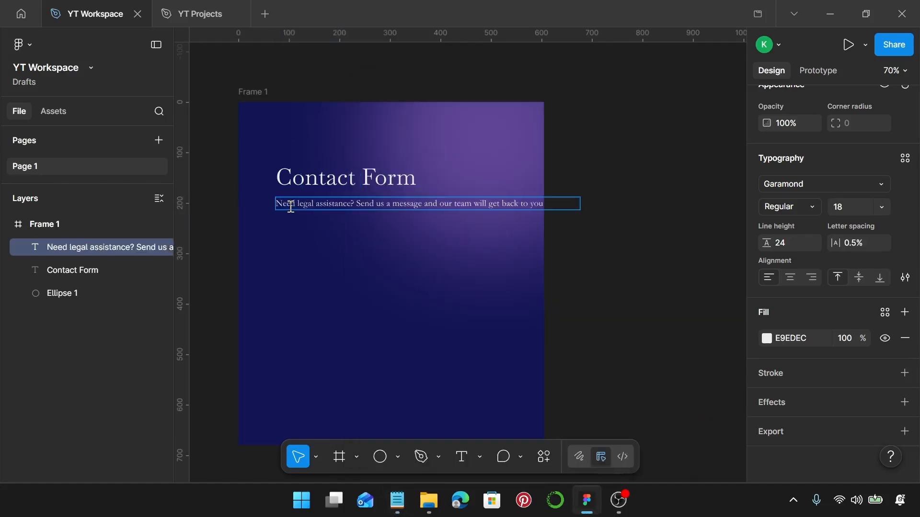
Switch the "Need legal assistance?" paragraph to auto height and set its width to 410
{"action": "key", "text": "Escape"}
{"action": "scroll", "coordinate": [800, 189], "scroll_direction": "up", "scroll_amount": 3}
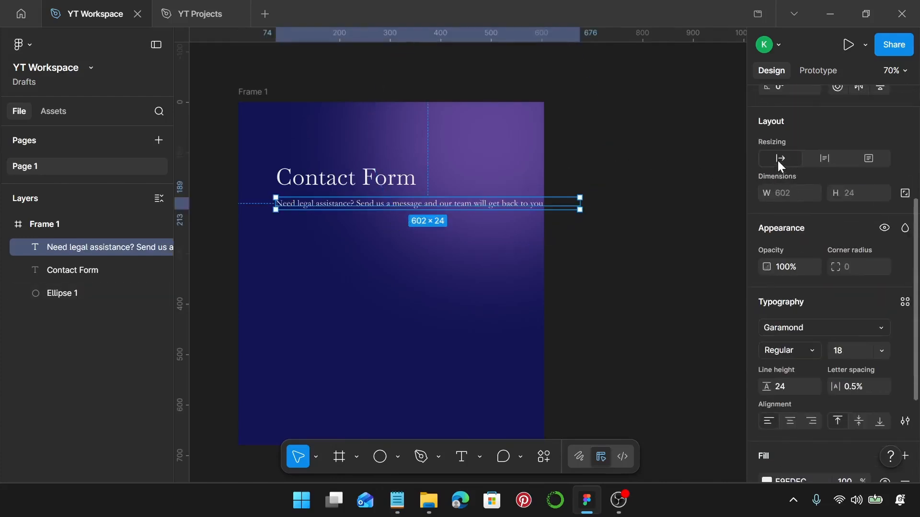
{"action": "left_click", "coordinate": [813, 163]}
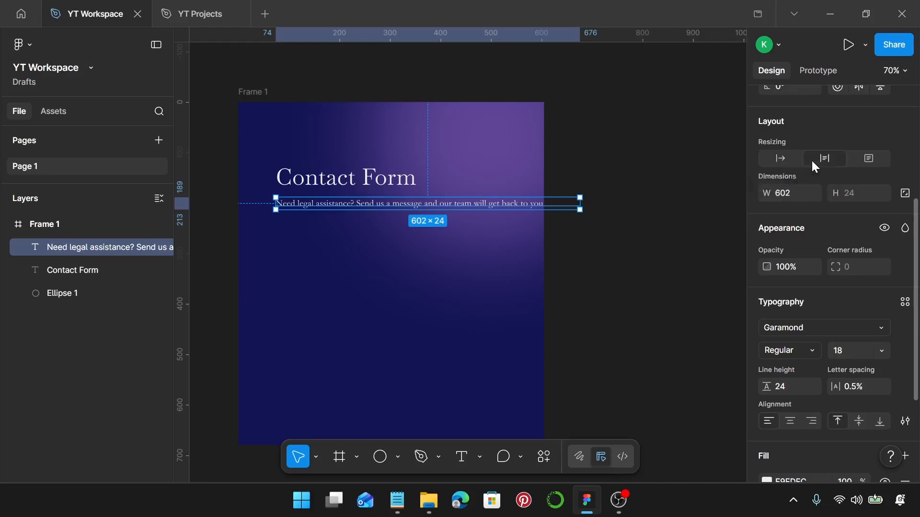
{"action": "left_click", "coordinate": [778, 197]}
{"action": "type", "text": "410"}
{"action": "key", "text": "Return"}
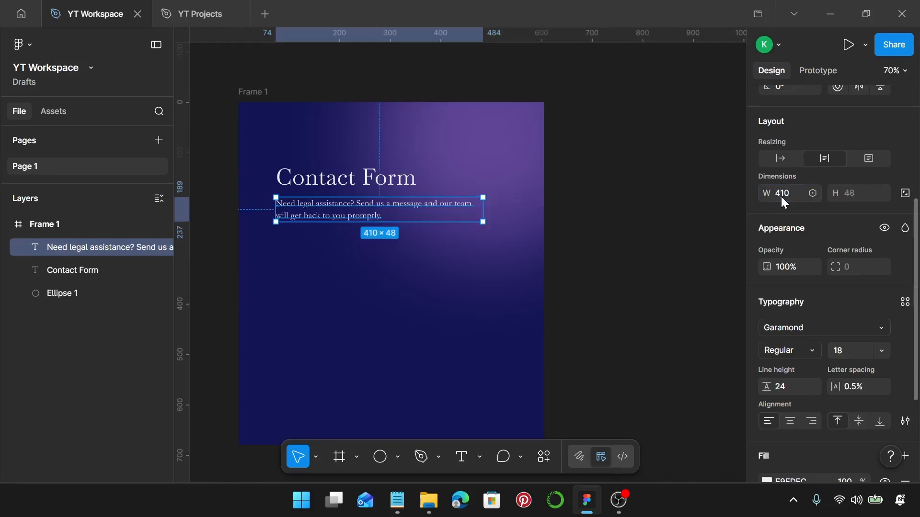
Duplicate the paragraph below itself and turn the copy into an auto-width "Full Name:" label
{"action": "scroll", "coordinate": [293, 223], "scroll_direction": "up", "scroll_amount": 2}
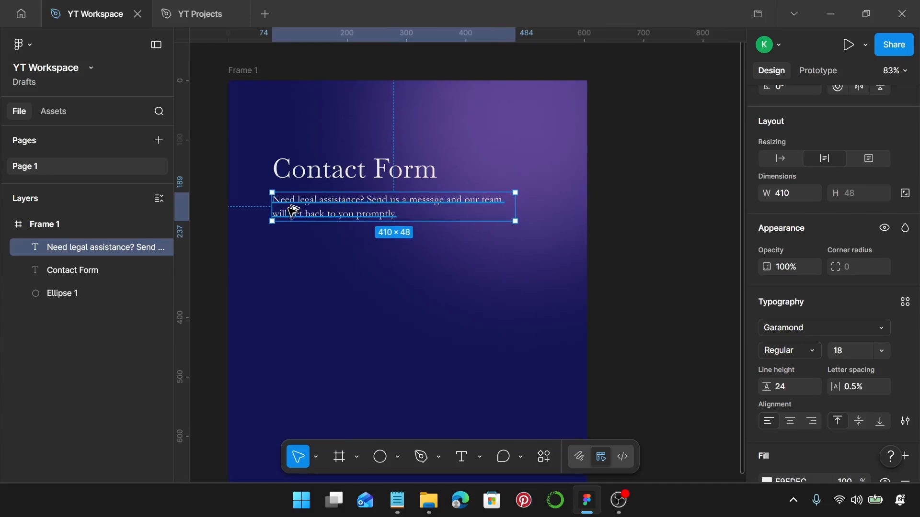
{"action": "left_click_drag", "start_coordinate": [294, 211], "coordinate": [295, 251]}
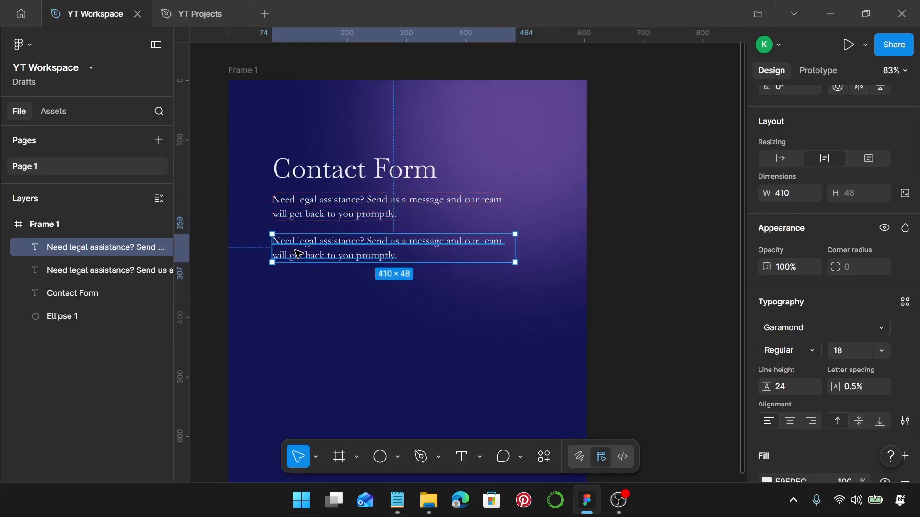
{"action": "double_click", "coordinate": [298, 254]}
{"action": "type", "text": "Ph"}
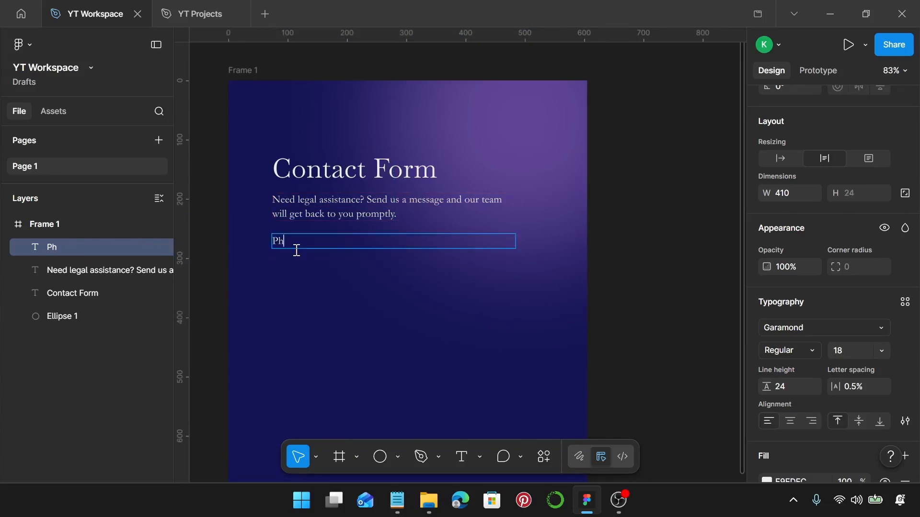
{"action": "type", "text": "one"}
{"action": "key", "text": "BackSpace"}
{"action": "key", "text": "BackSpace"}
{"action": "key", "text": "BackSpace"}
{"action": "key", "text": "BackSpace"}
{"action": "key", "text": "BackSpace"}
{"action": "type", "text": "Full Name:"}
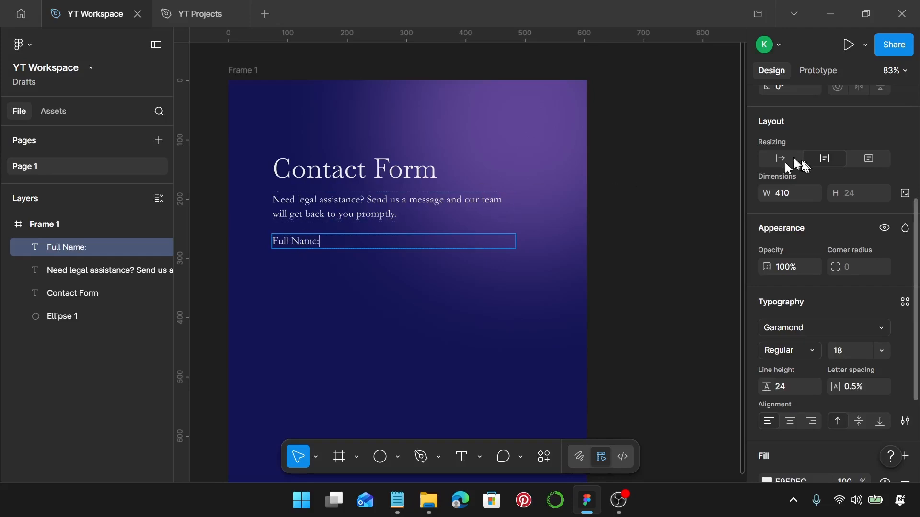
{"action": "key", "text": "Escape"}
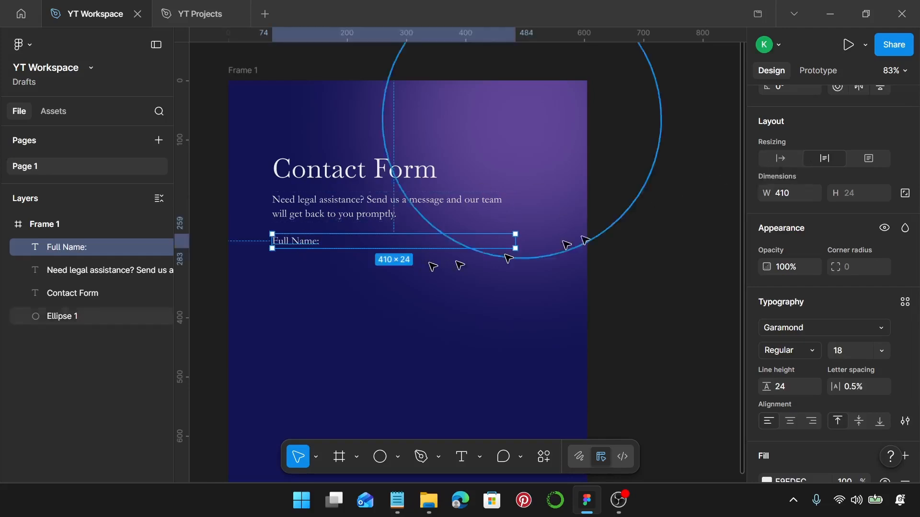
{"action": "left_click", "coordinate": [776, 156]}
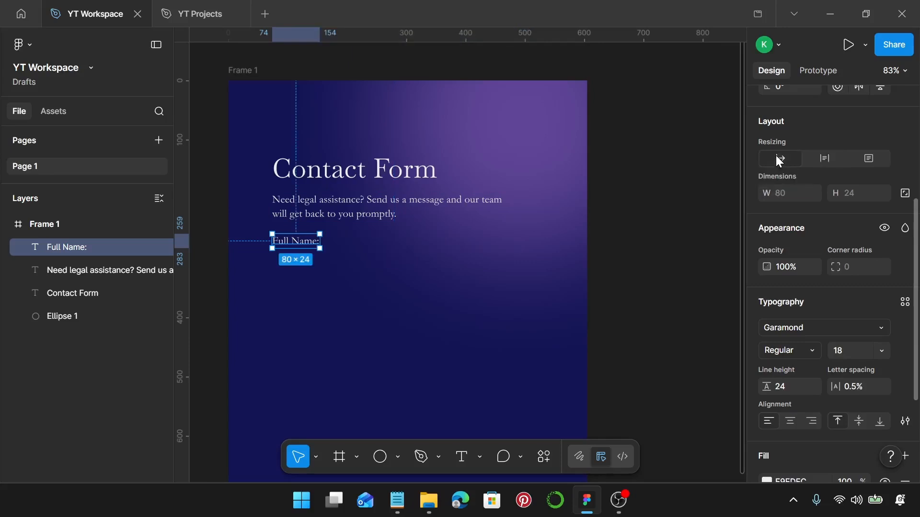
Draw a horizontal line about 363 wide, starting just right of the "Full Name:" label and level with its lower edge
{"action": "scroll", "coordinate": [296, 254], "scroll_direction": "down", "scroll_amount": 1}
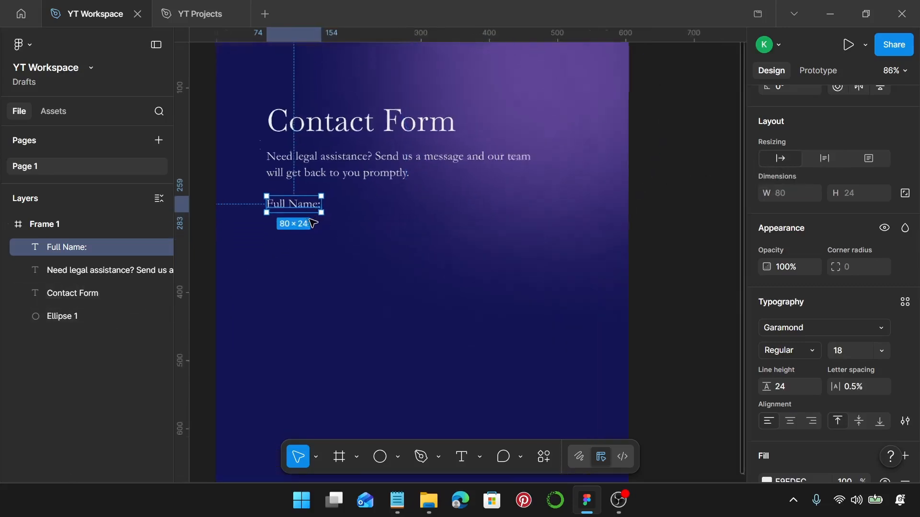
{"action": "scroll", "coordinate": [313, 237], "scroll_direction": "up", "scroll_amount": 5}
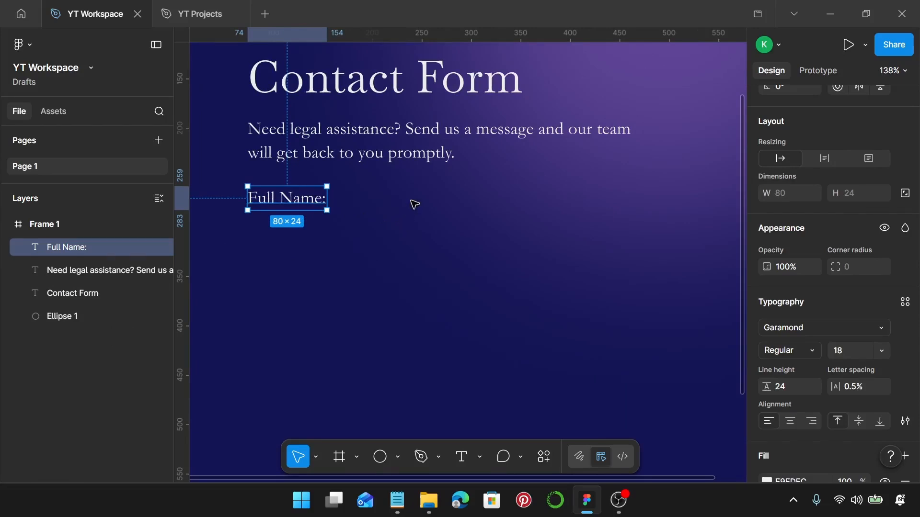
{"action": "key", "text": "l"}
{"action": "left_click_drag", "start_coordinate": [340, 211], "coordinate": [698, 213]}
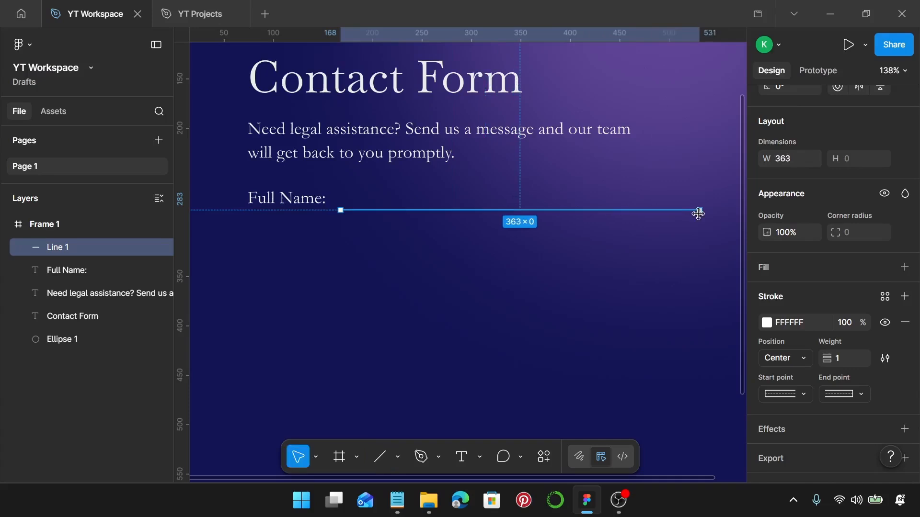
Set the line's width to 345 and its stroke colour to E9EDEC
{"action": "left_click", "coordinate": [788, 166]}
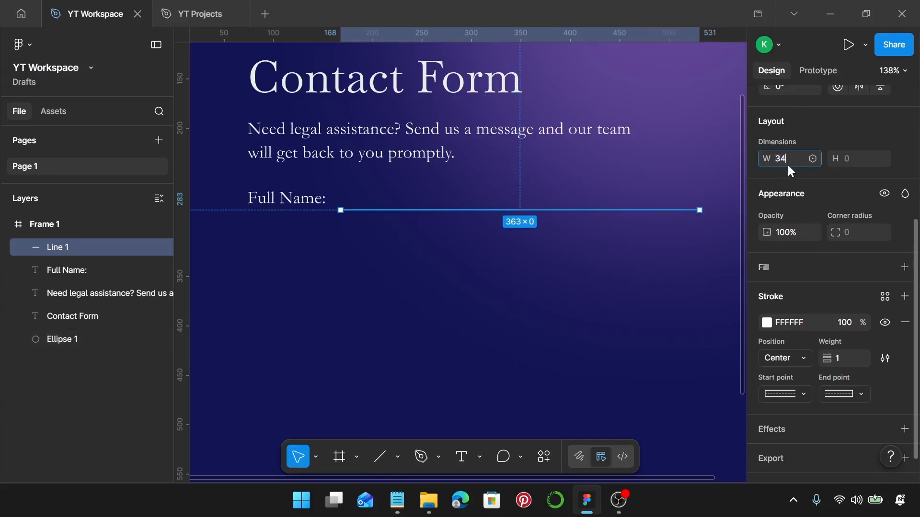
{"action": "type", "text": "345"}
{"action": "key", "text": "Return"}
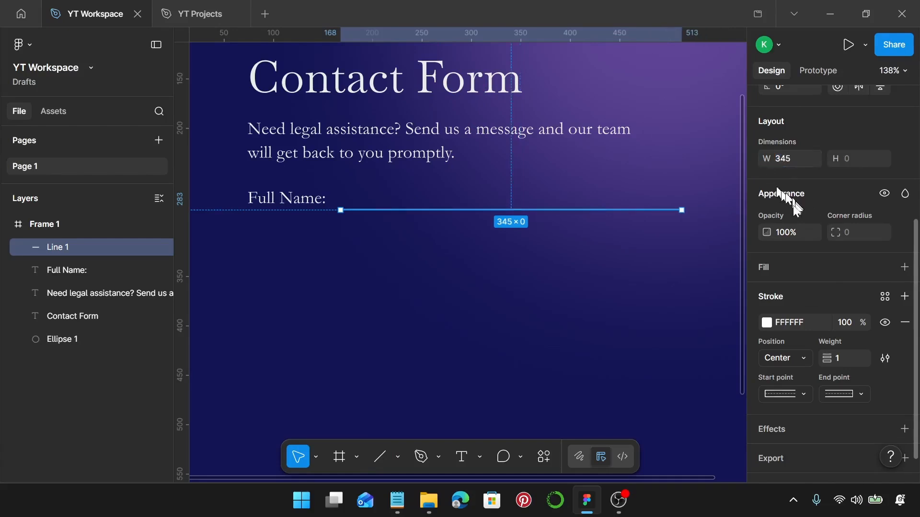
{"action": "left_click", "coordinate": [798, 322]}
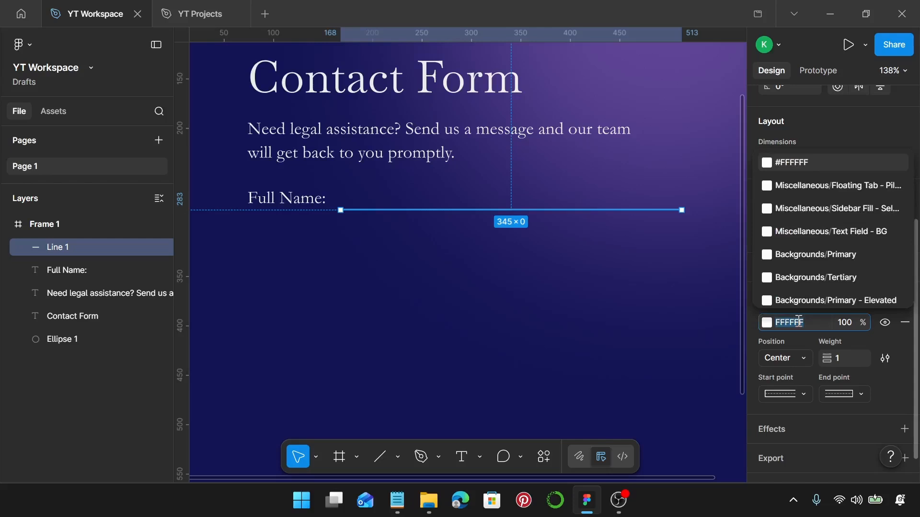
{"action": "type", "text": "e"}
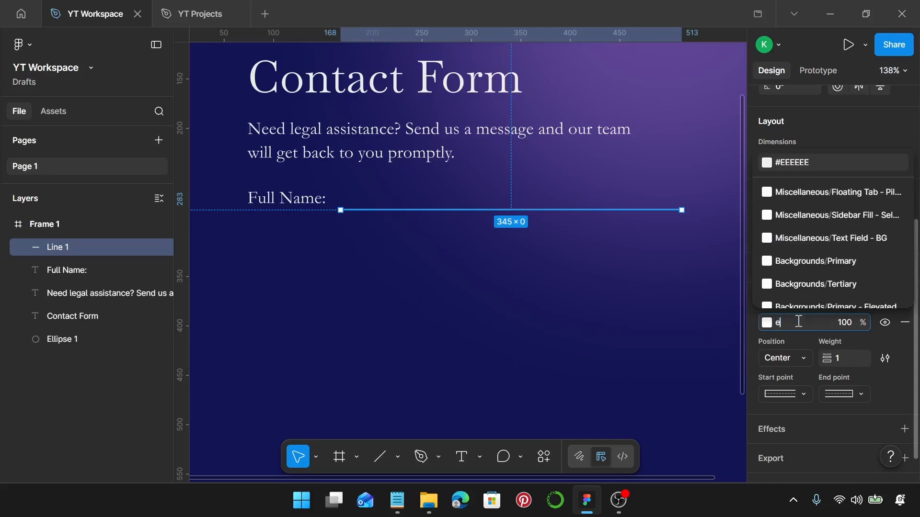
{"action": "type", "text": "9edec"}
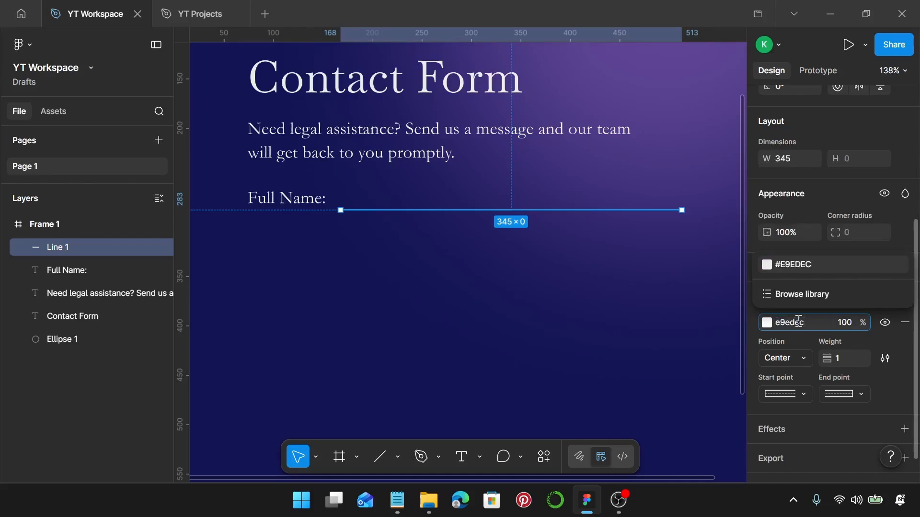
{"action": "key", "text": "Return"}
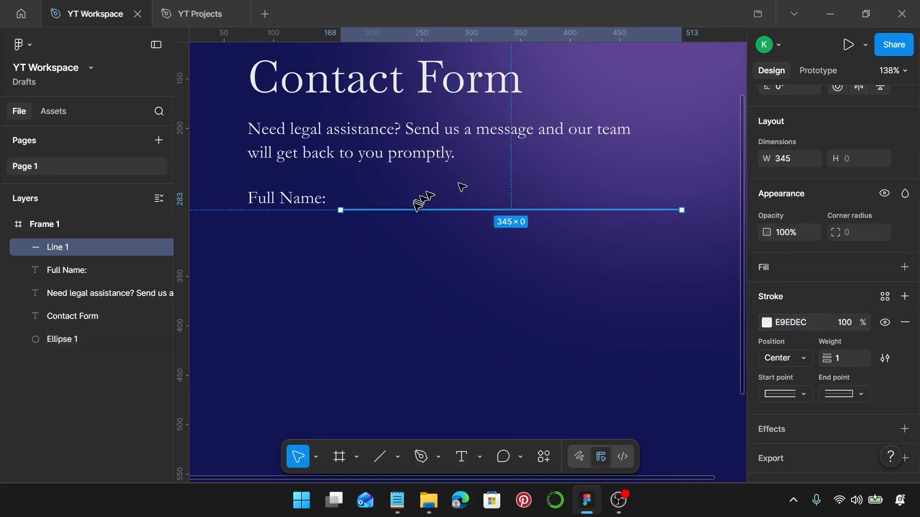
Combine the line and the "Full Name:" label in a horizontal auto layout with a gap of 3
{"action": "left_click", "coordinate": [322, 204], "text": "shift"}
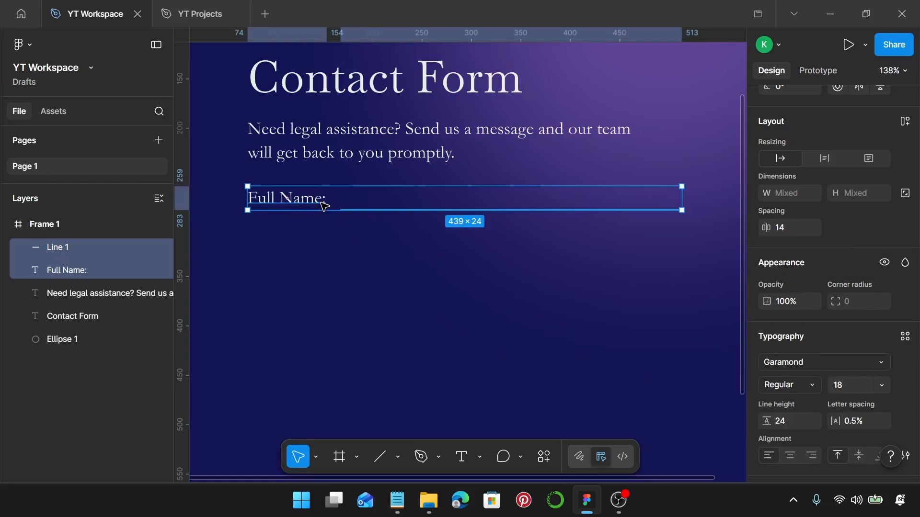
{"action": "key", "text": "shift+a"}
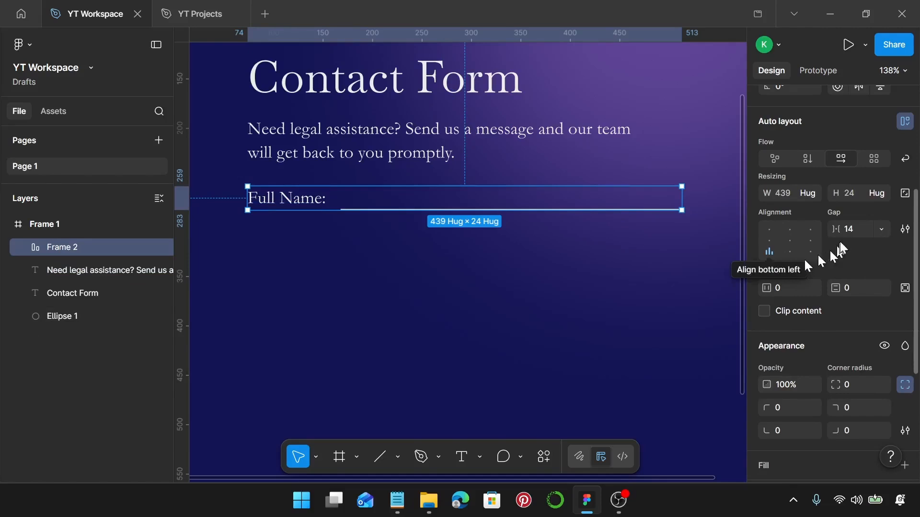
{"action": "key", "text": "Return"}
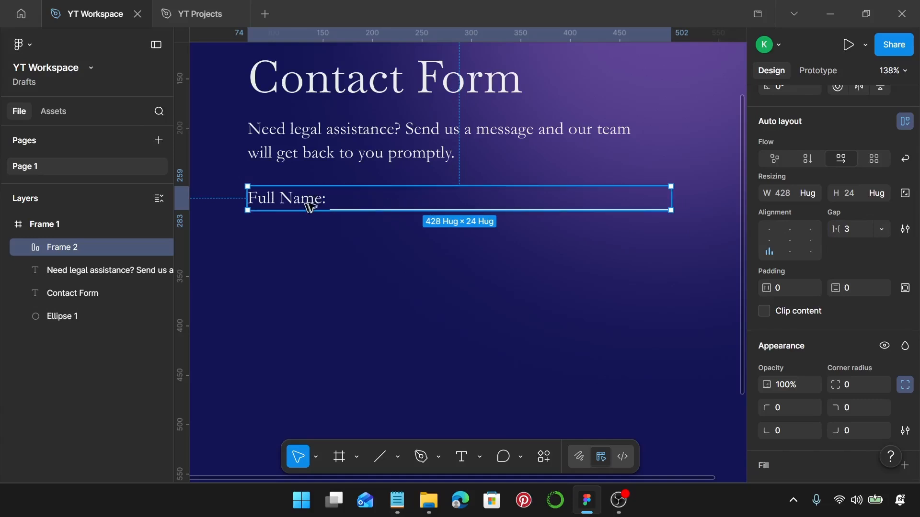
Duplicate the "Full Name:" row three times below itself and change the first copy's label to "Email"
{"action": "left_click_drag", "start_coordinate": [314, 210], "coordinate": [308, 304]}
{"action": "left_click", "coordinate": [314, 229]}
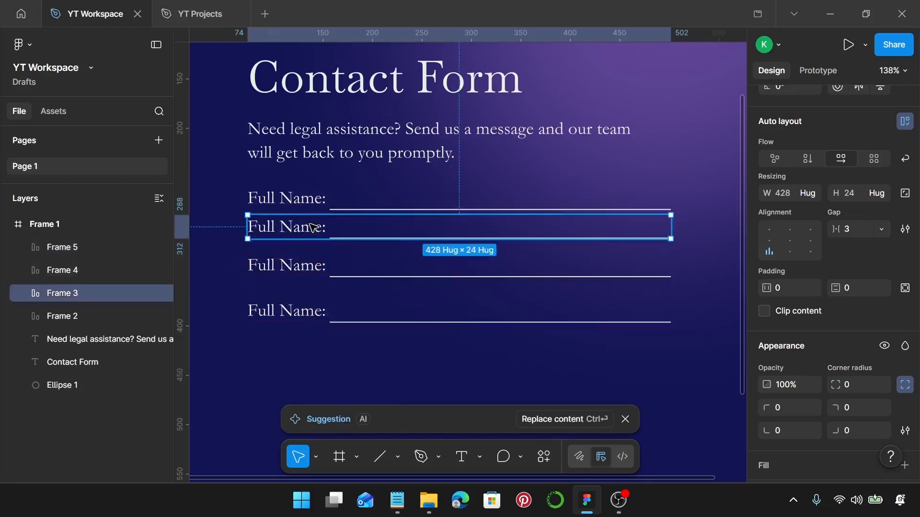
{"action": "left_click", "coordinate": [313, 228]}
{"action": "double_click", "coordinate": [311, 227]}
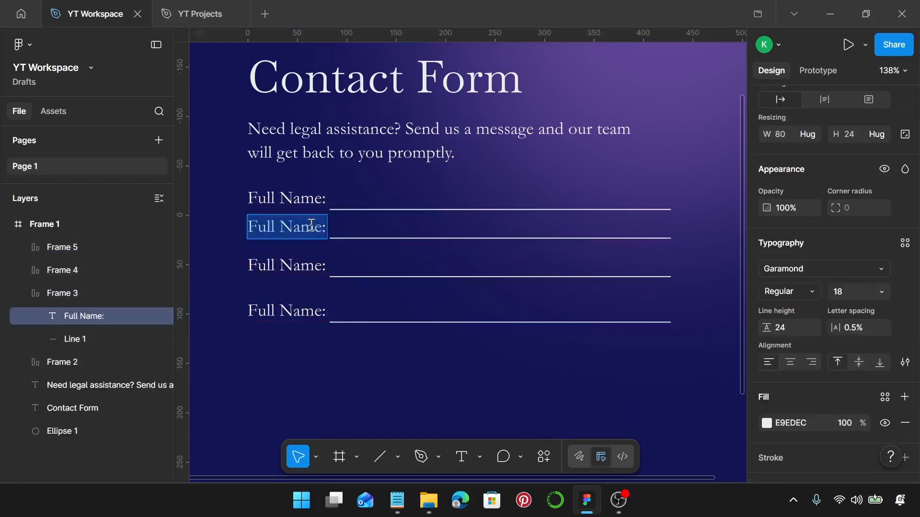
{"action": "type", "text": "E"}
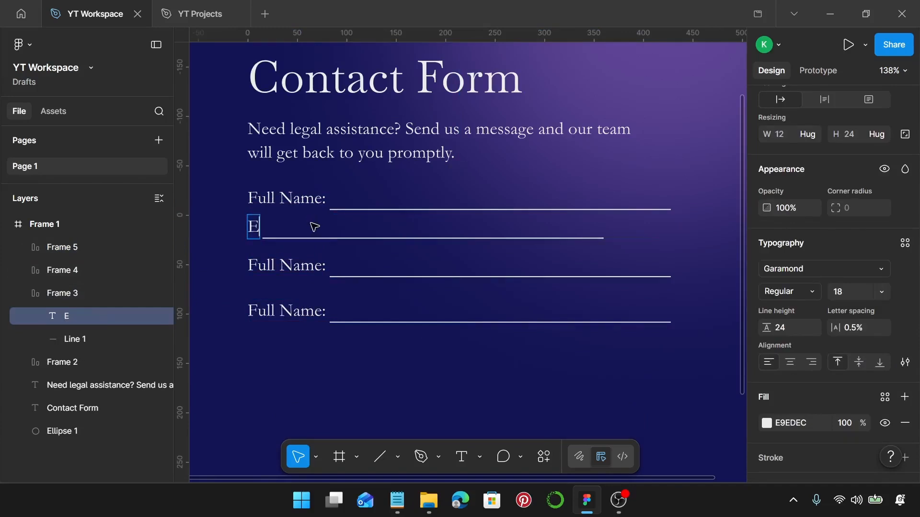
{"action": "type", "text": "mail"}
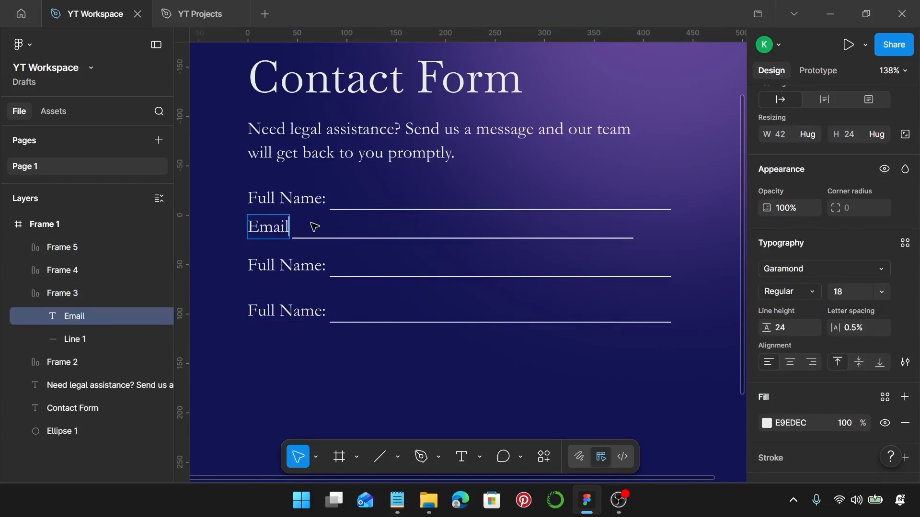
Change the third row's label to "Phone Number:" and add a colon to the "Email" label
{"action": "double_click", "coordinate": [284, 266]}
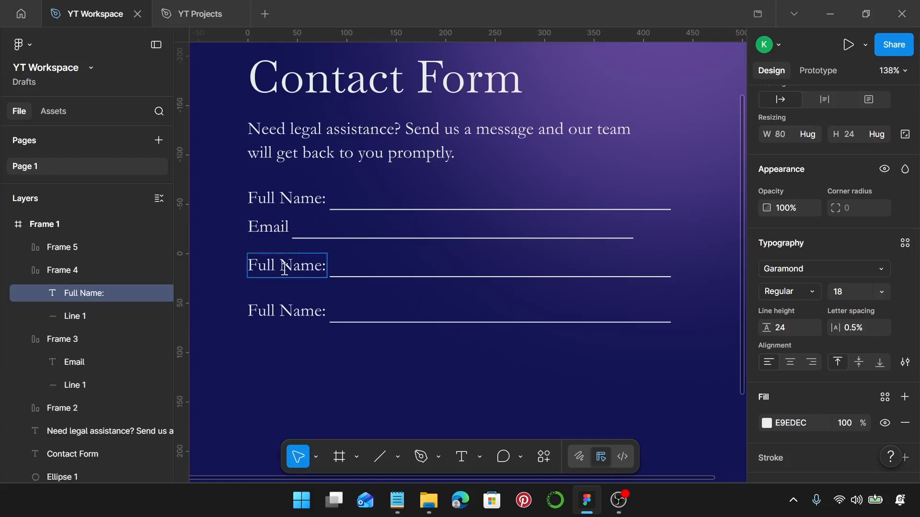
{"action": "key", "text": "ctrl+a"}
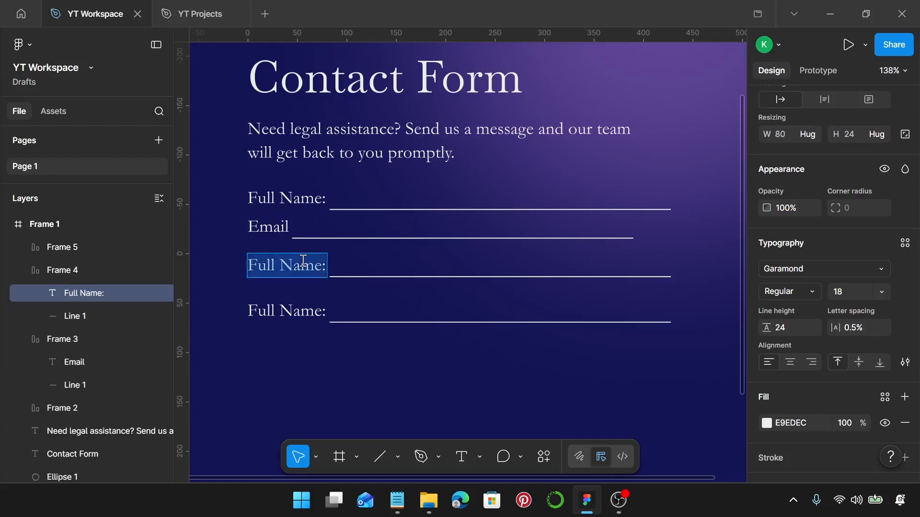
{"action": "type", "text": "Phone"}
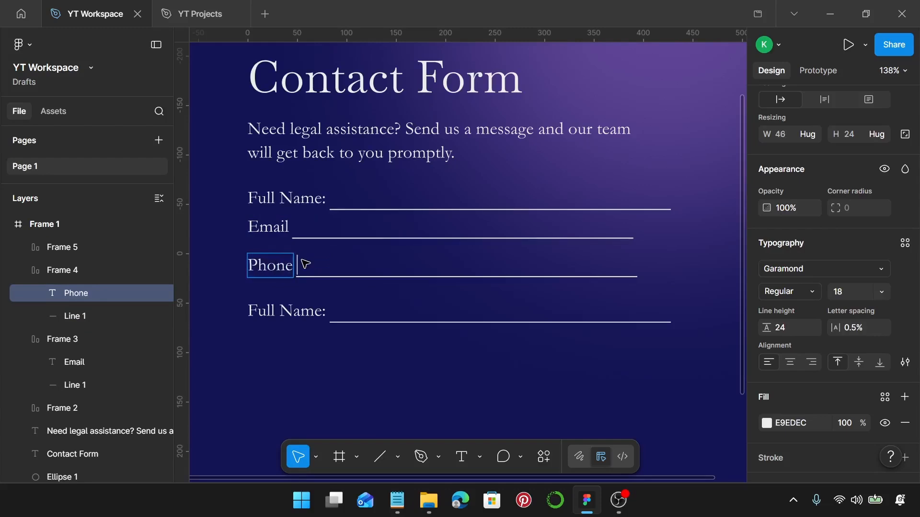
{"action": "type", "text": " Number:"}
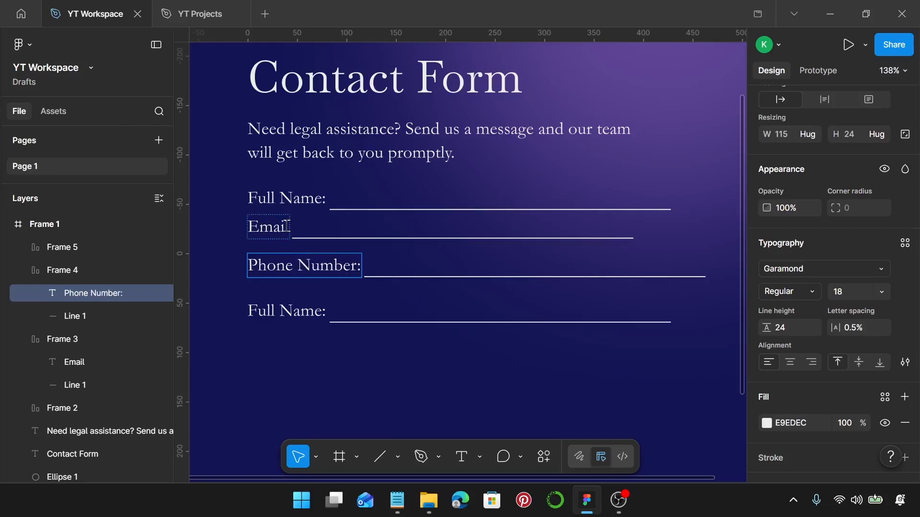
{"action": "left_click", "coordinate": [286, 226]}
{"action": "type", "text": ":"}
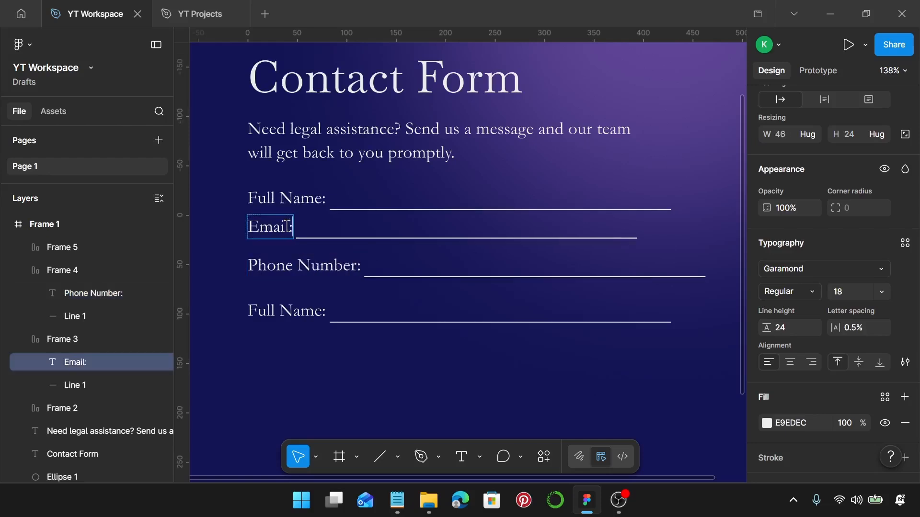
Change the fourth row's label to "Subject:"
{"action": "double_click", "coordinate": [301, 312]}
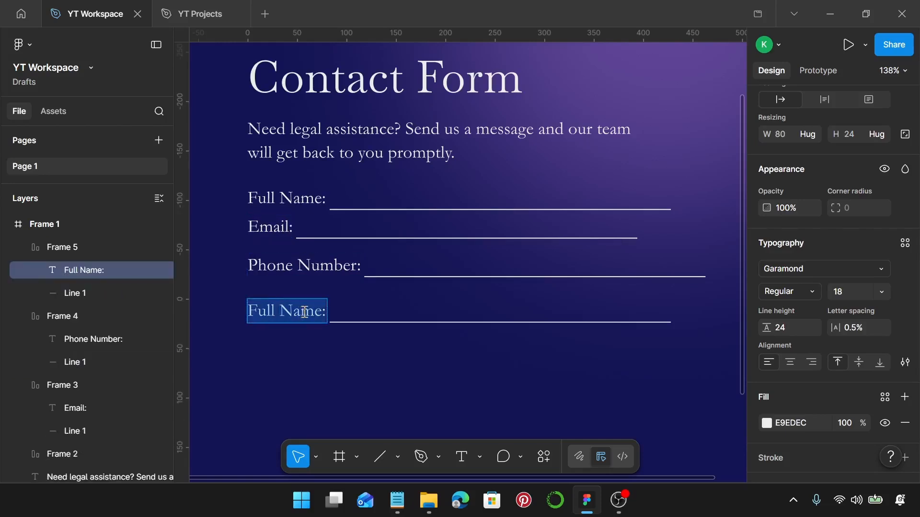
{"action": "key", "text": "Right"}
{"action": "key", "text": "BackSpace"}
{"action": "key", "text": "BackSpace"}
{"action": "key", "text": "BackSpace"}
{"action": "key", "text": "BackSpace"}
{"action": "key", "text": "BackSpace"}
{"action": "key", "text": "BackSpace"}
{"action": "key", "text": "BackSpace"}
{"action": "key", "text": "BackSpace"}
{"action": "key", "text": "BackSpace"}
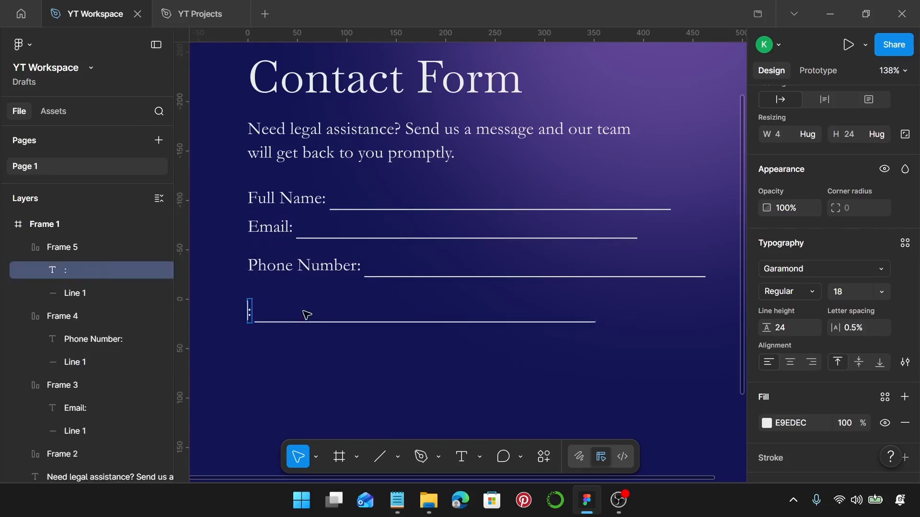
{"action": "type", "text": "Sub"}
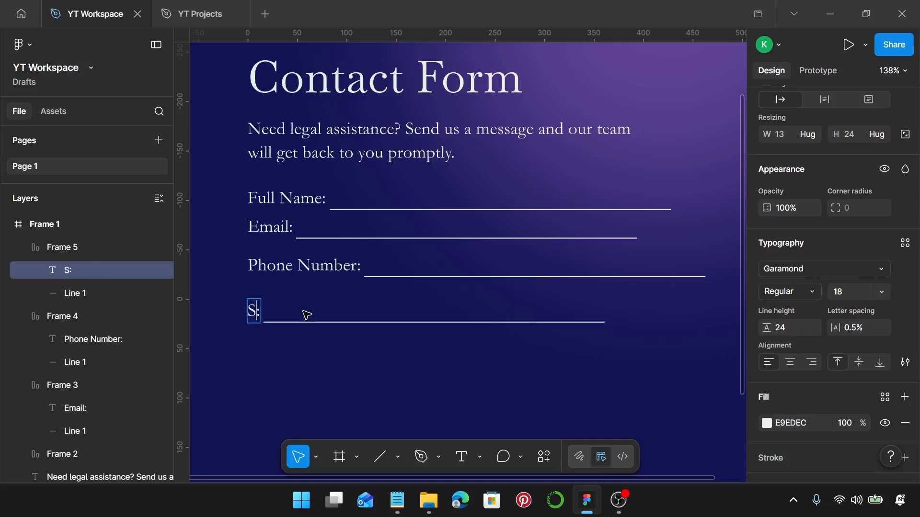
{"action": "type", "text": "ct"}
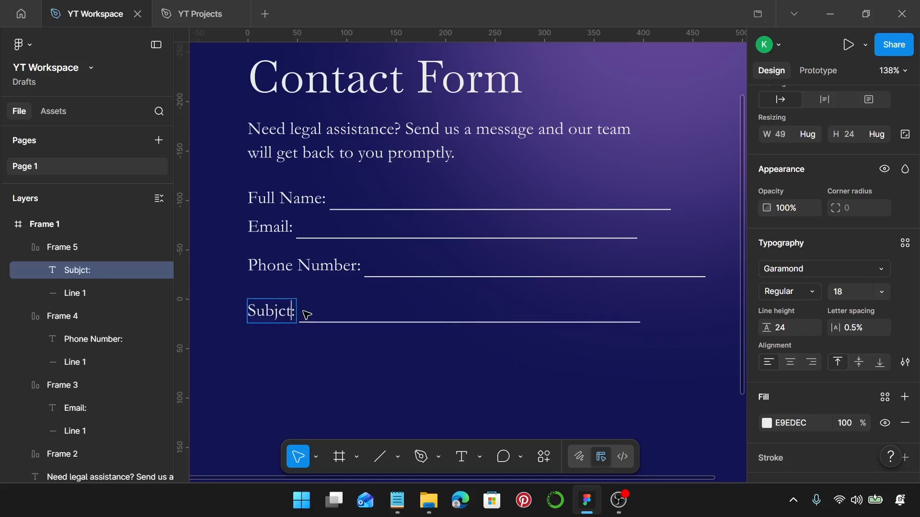
{"action": "key", "text": "BackSpace"}
{"action": "key", "text": "BackSpace"}
{"action": "type", "text": "ect"}
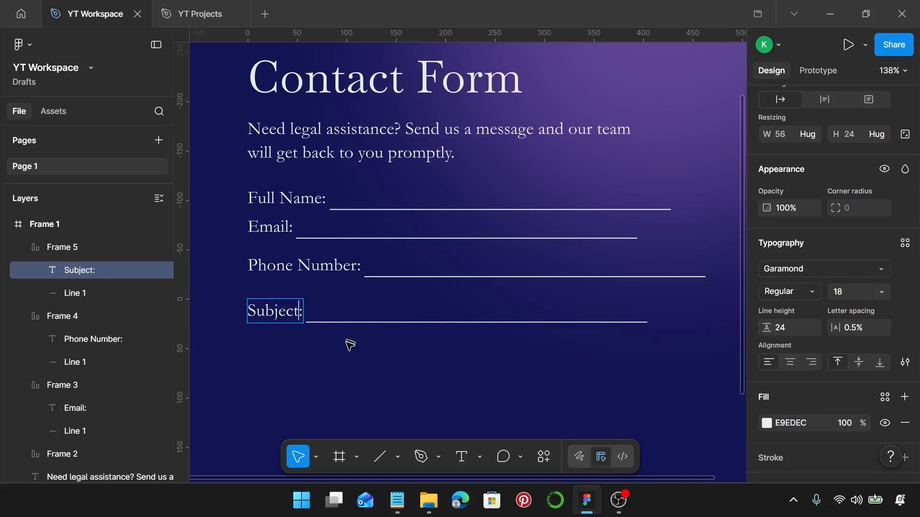
Duplicate the "Subject:" row directly below itself and ungroup the copy into a separate label and line
{"action": "key", "text": "Escape"}
{"action": "scroll", "coordinate": [352, 366], "scroll_direction": "down", "scroll_amount": 1}
{"action": "scroll", "coordinate": [351, 366], "scroll_direction": "down", "scroll_amount": 3}
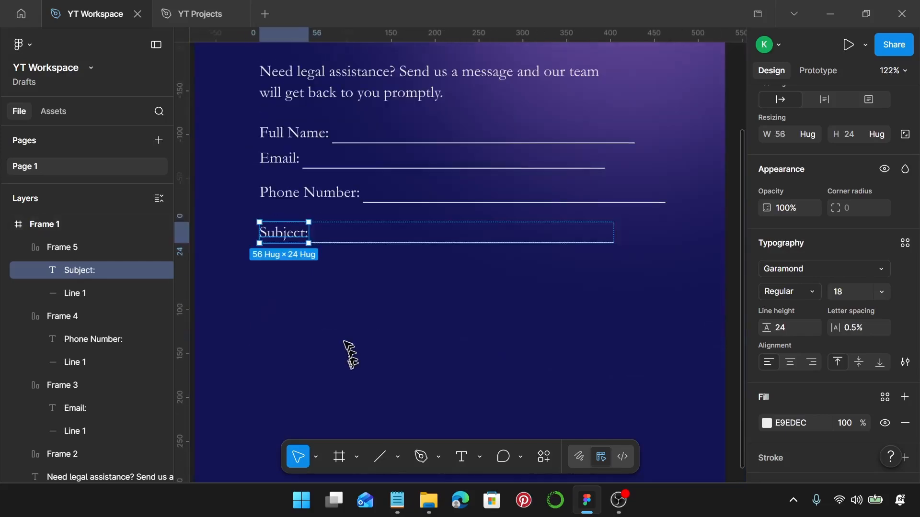
{"action": "left_click", "coordinate": [318, 275]}
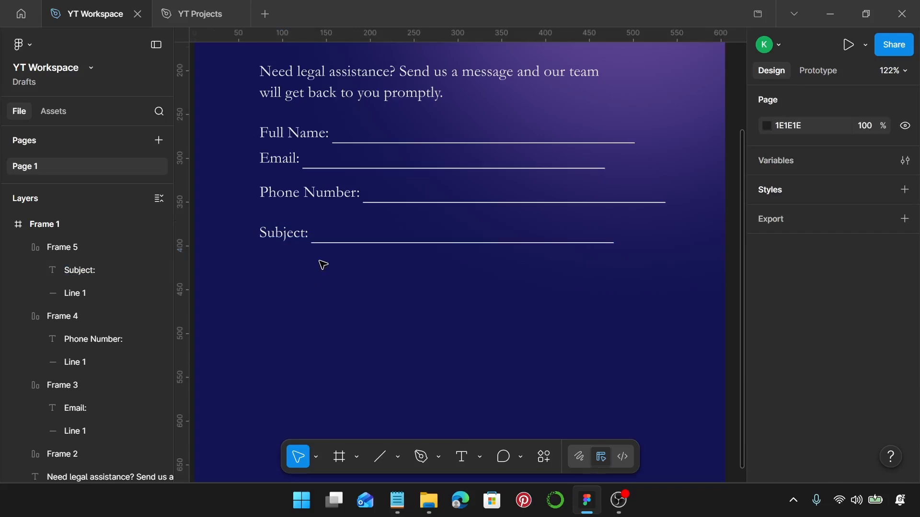
{"action": "left_click", "coordinate": [289, 238]}
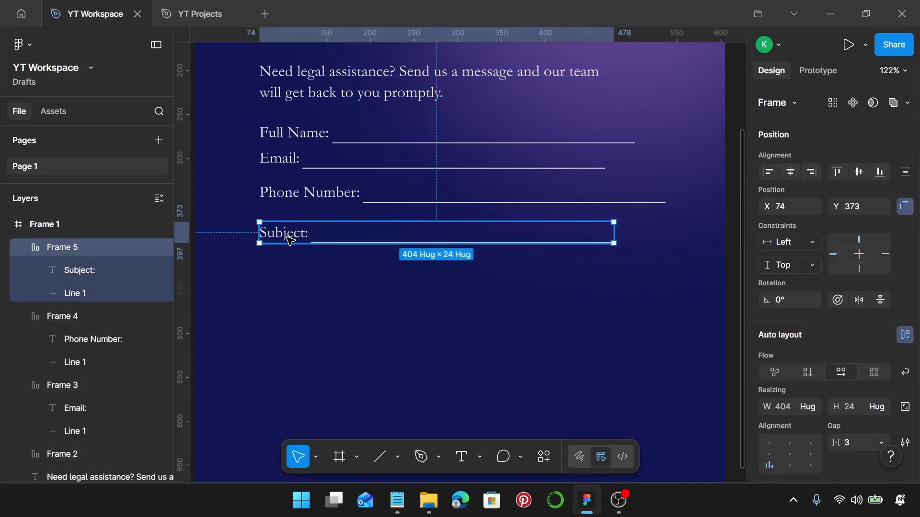
{"action": "left_click_drag", "start_coordinate": [288, 241], "coordinate": [291, 272]}
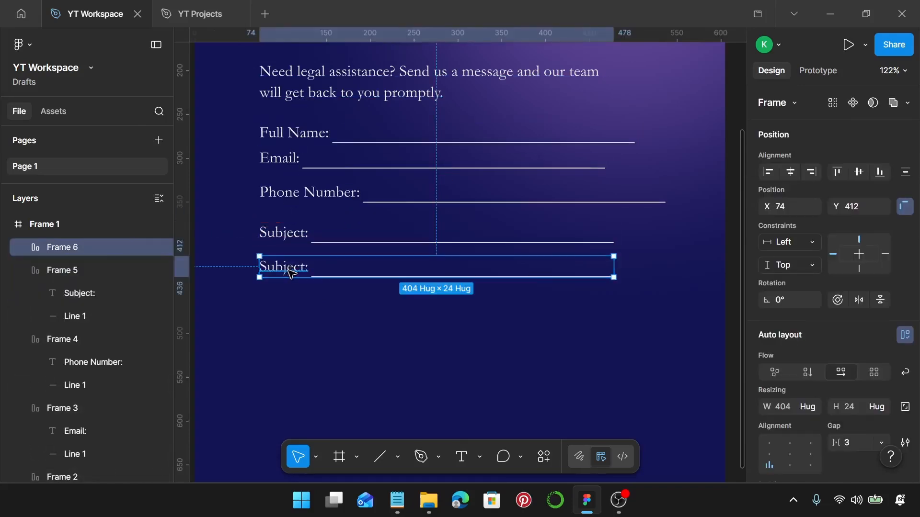
{"action": "key", "text": "ctrl+shift+g"}
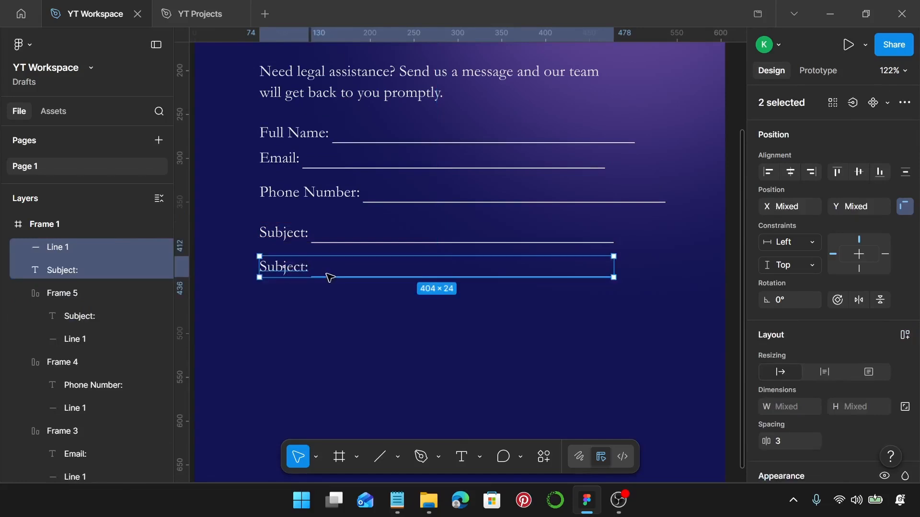
Delete the underline of the lowest "Subject:" copy
{"action": "scroll", "coordinate": [330, 278], "scroll_direction": "up", "scroll_amount": 5}
{"action": "left_click", "coordinate": [328, 302]}
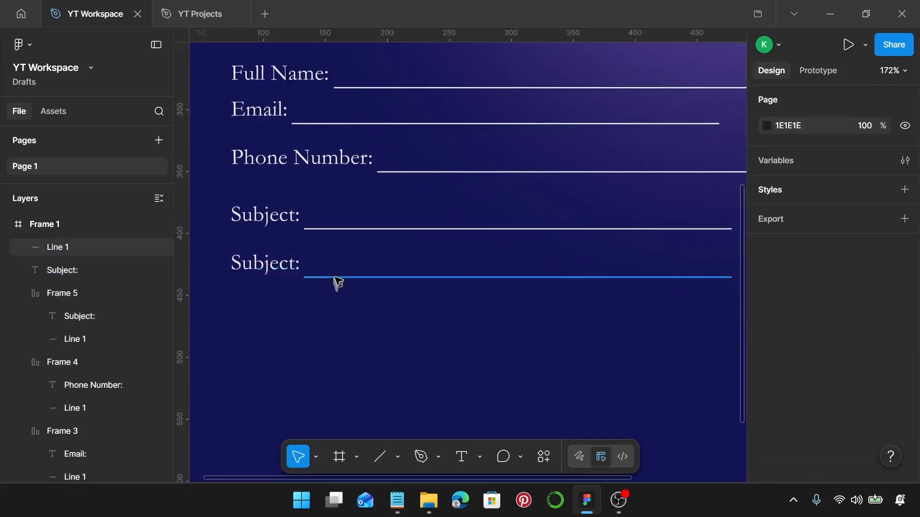
{"action": "left_click", "coordinate": [344, 277]}
{"action": "key", "text": "Delete"}
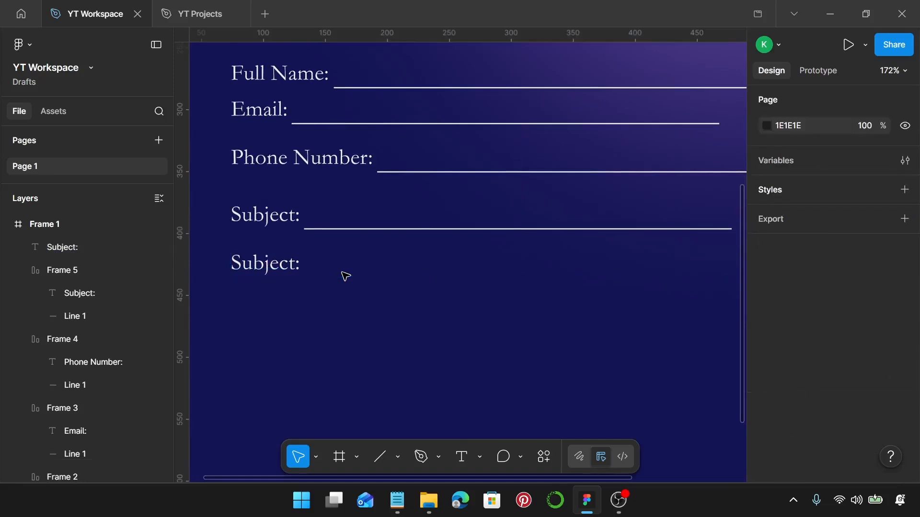
Change the lowest "Subject:" label to "Message:"
{"action": "double_click", "coordinate": [271, 257]}
{"action": "key", "text": "Right"}
{"action": "key", "text": "Left"}
{"action": "key", "text": "BackSpace"}
{"action": "key", "text": "BackSpace"}
{"action": "key", "text": "BackSpace"}
{"action": "key", "text": "BackSpace"}
{"action": "key", "text": "BackSpace"}
{"action": "key", "text": "BackSpace"}
{"action": "key", "text": "BackSpace"}
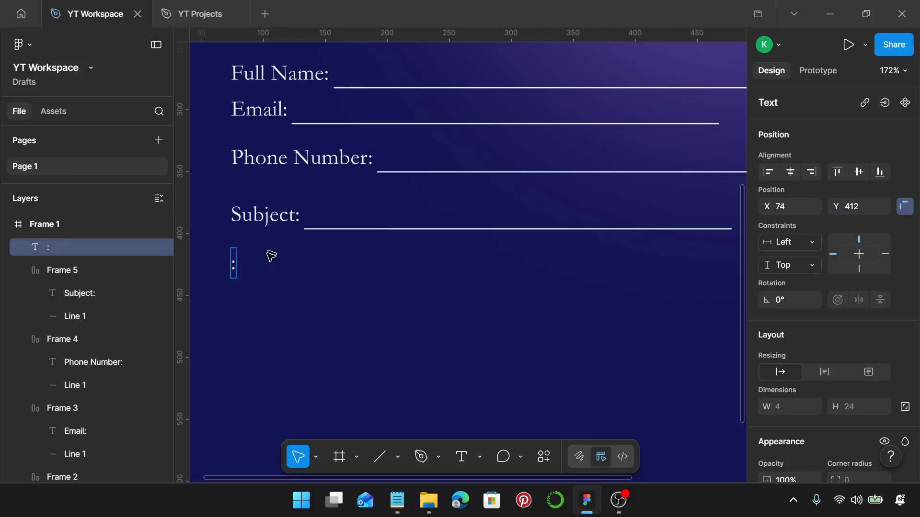
{"action": "type", "text": "Message"}
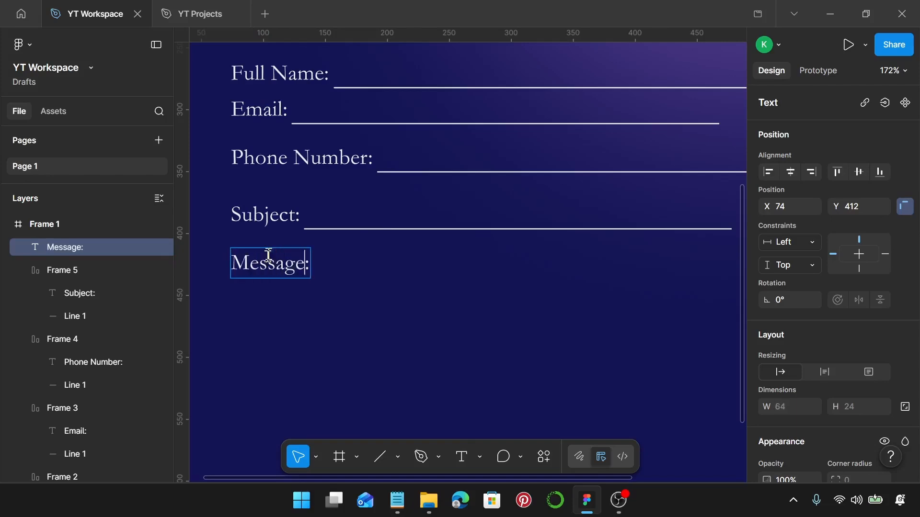
{"action": "key", "text": "Escape"}
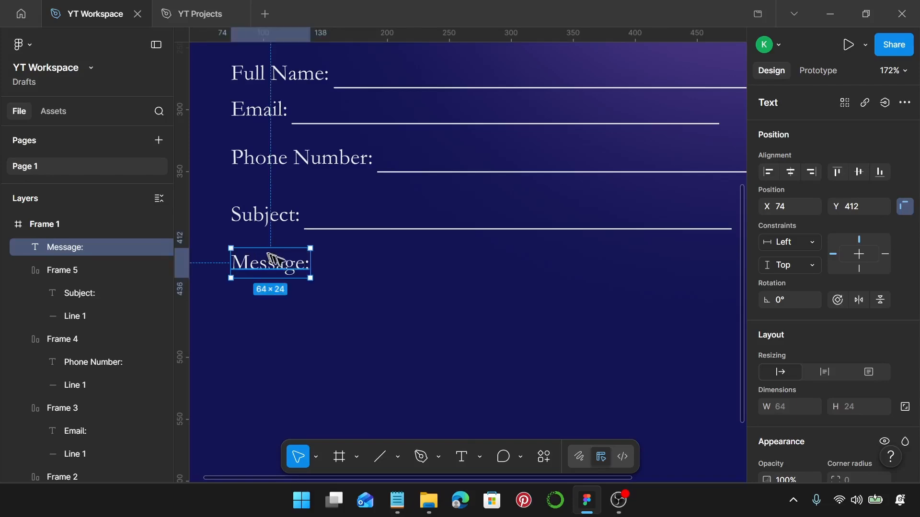
Draw a rectangle below and to the right of the "Message:" label and size it to 345 × 100
{"action": "key", "text": "r"}
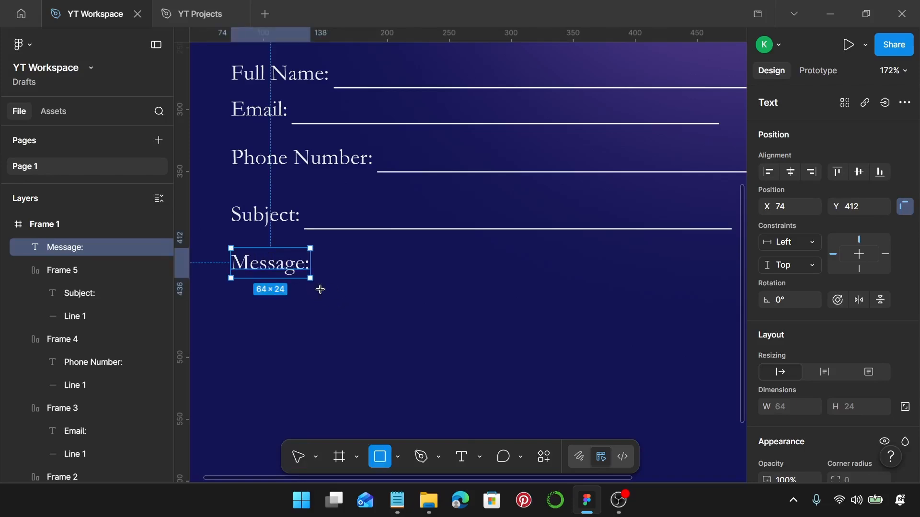
{"action": "scroll", "coordinate": [331, 294], "scroll_direction": "down", "scroll_amount": 5}
{"action": "mouse_move", "coordinate": [328, 292]}
{"action": "left_mouse_down"}
{"action": "mouse_move", "coordinate": [415, 324]}
{"action": "mouse_move", "coordinate": [490, 372]}
{"action": "mouse_move", "coordinate": [544, 360]}
{"action": "mouse_move", "coordinate": [493, 338]}
{"action": "left_mouse_up"}
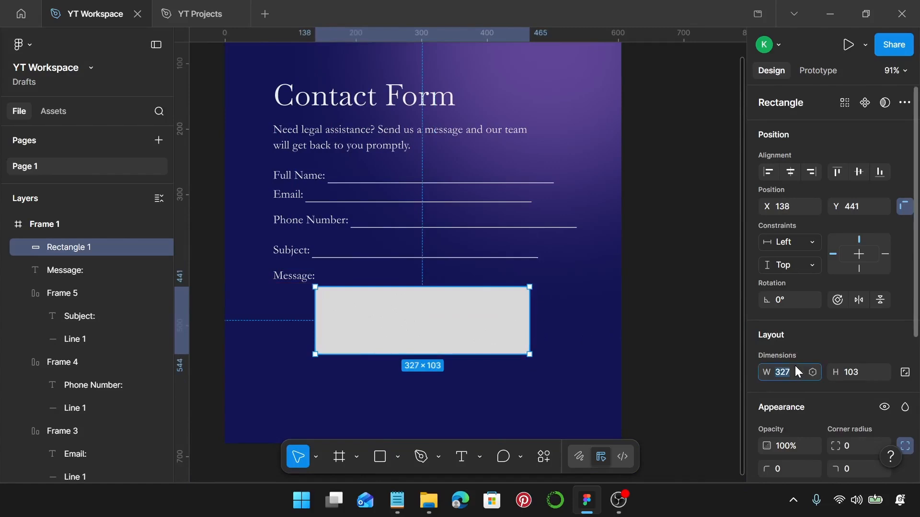
{"action": "key", "text": "Return"}
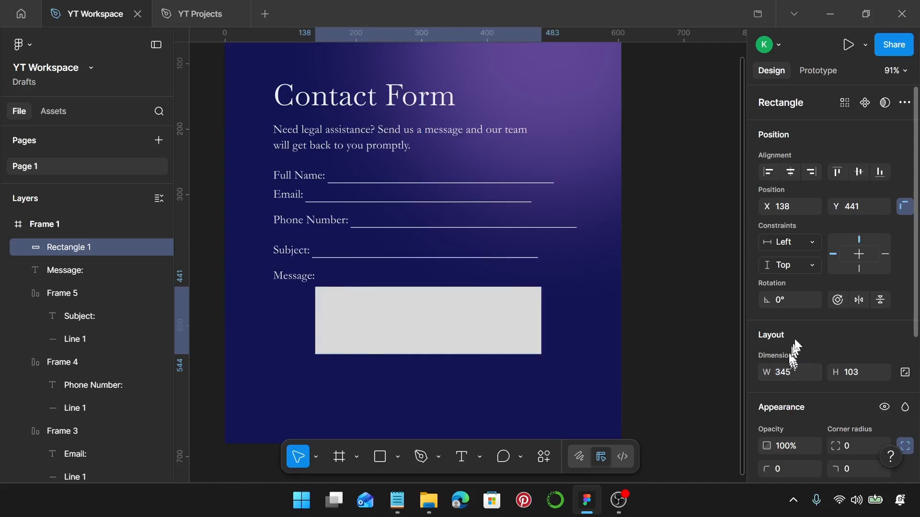
{"action": "left_click", "coordinate": [850, 375]}
{"action": "type", "text": "100"}
{"action": "key", "text": "Return"}
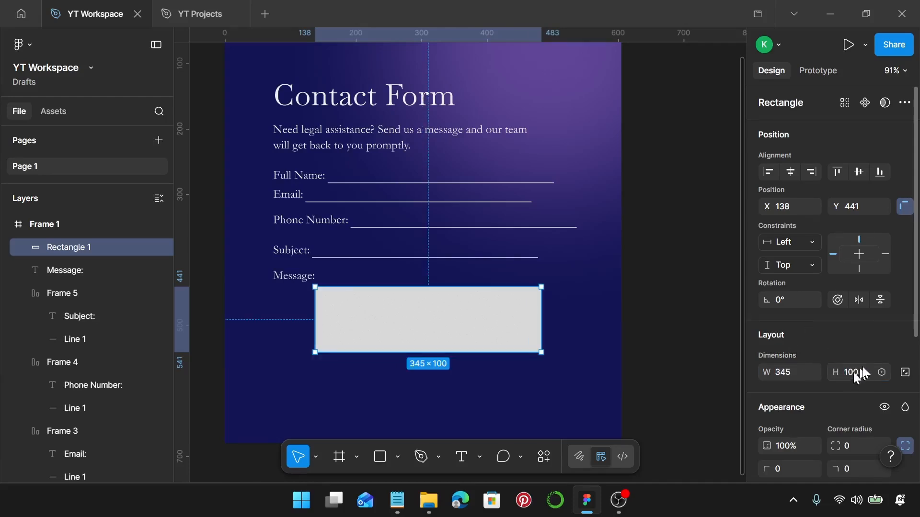
Give the rectangle an E9EDEC stroke and remove its fill
{"action": "scroll", "coordinate": [860, 362], "scroll_direction": "down", "scroll_amount": 2}
{"action": "scroll", "coordinate": [861, 370], "scroll_direction": "down", "scroll_amount": 3}
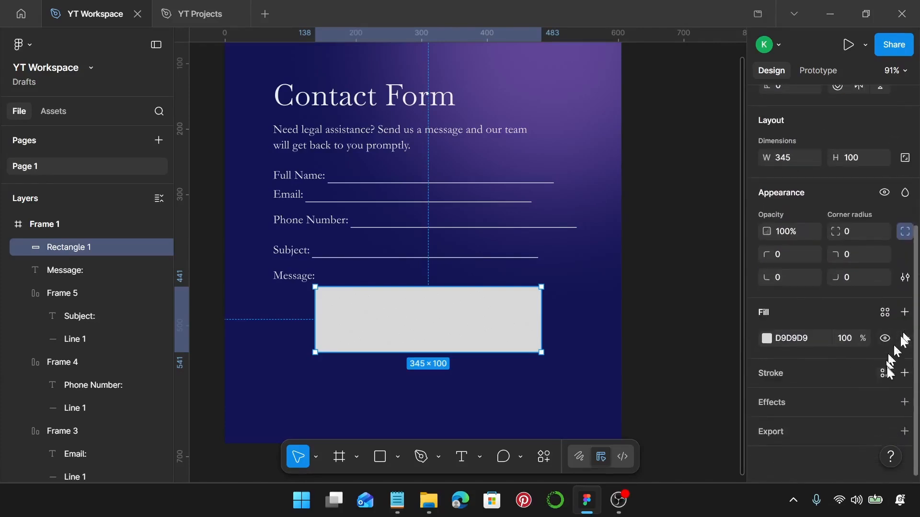
{"action": "left_click", "coordinate": [904, 374]}
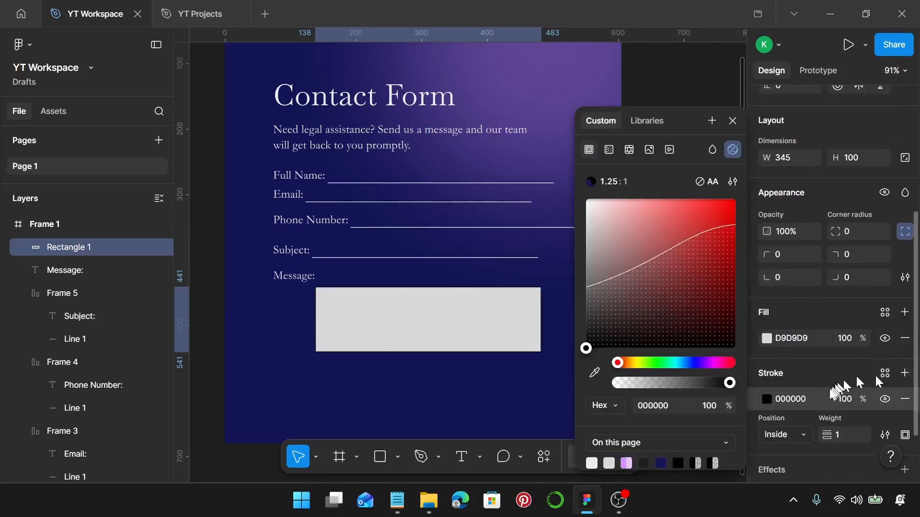
{"action": "left_click", "coordinate": [819, 398]}
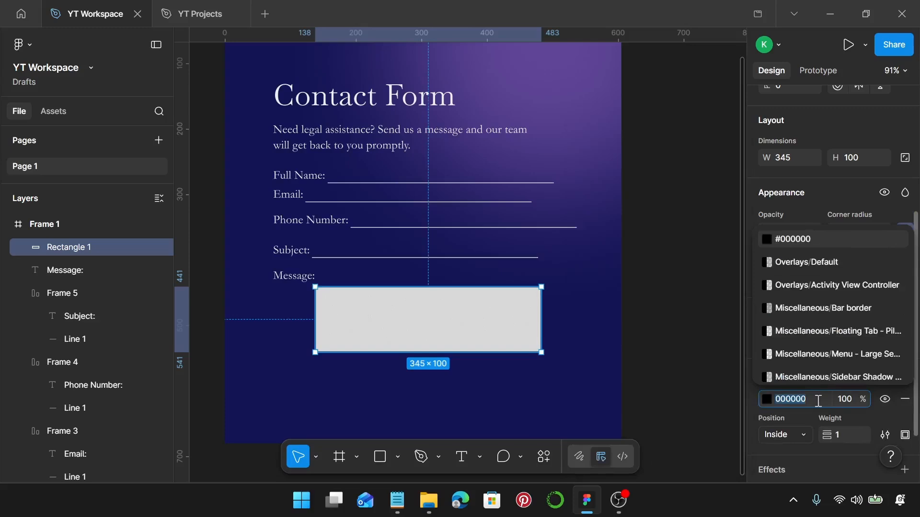
{"action": "type", "text": "e"}
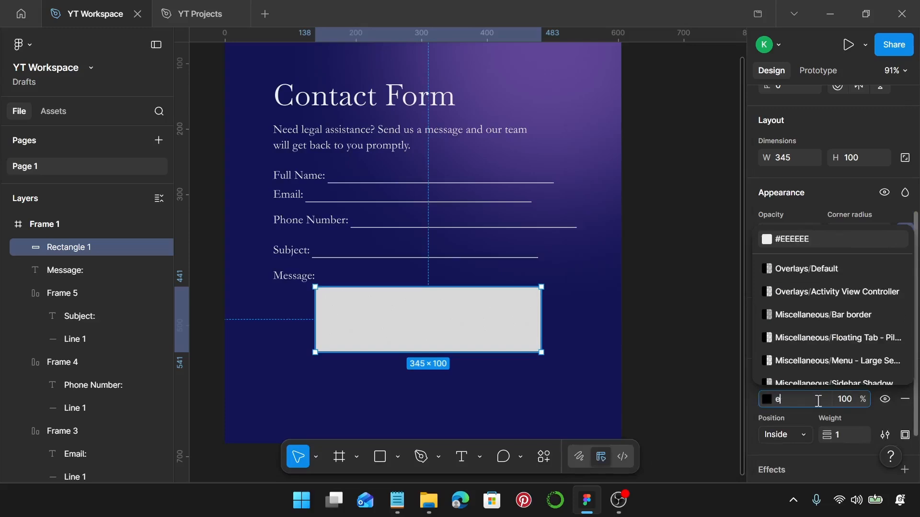
{"action": "type", "text": "9e"}
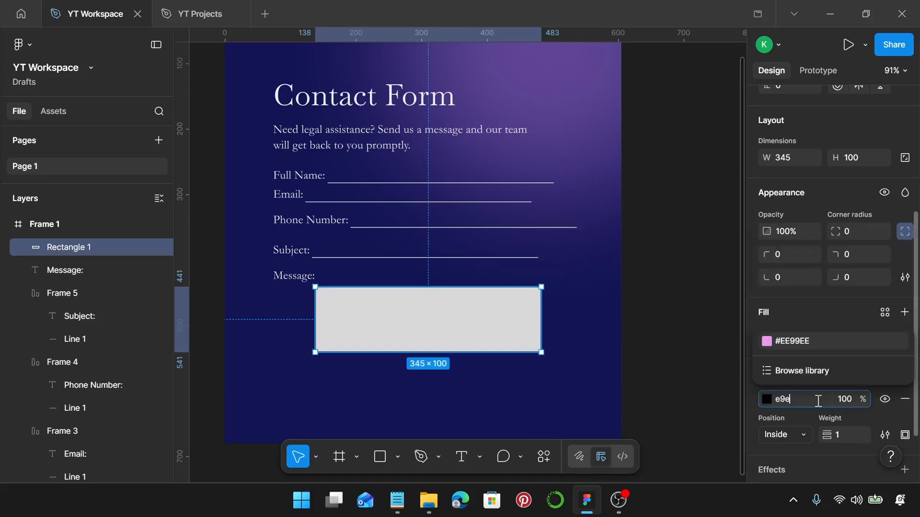
{"action": "type", "text": "dec"}
{"action": "key", "text": "Return"}
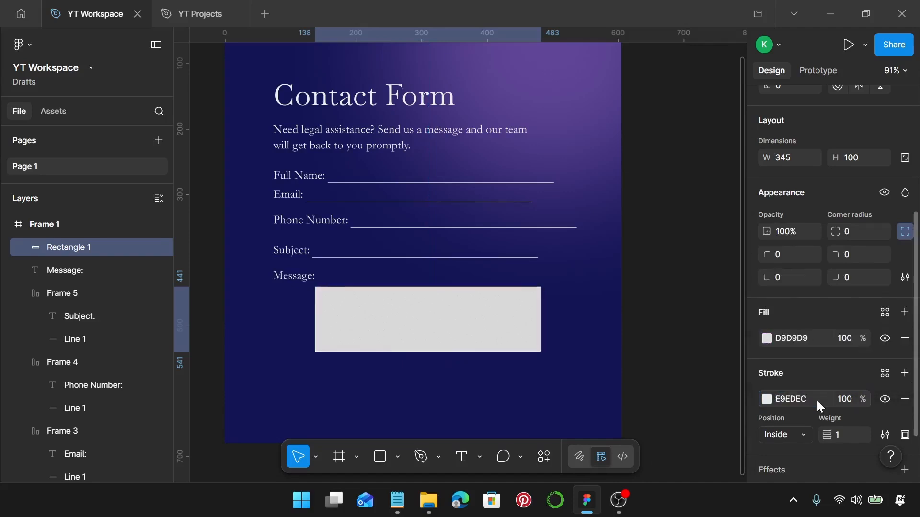
{"action": "left_click", "coordinate": [906, 341]}
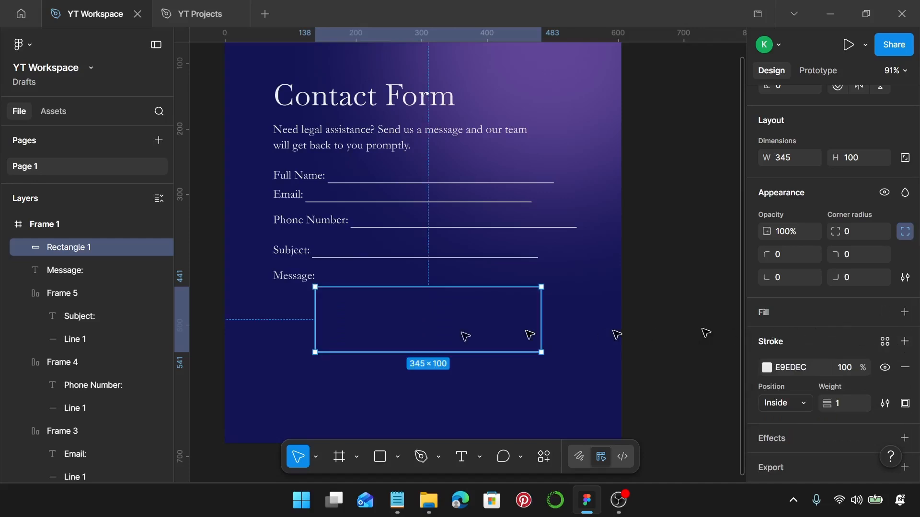
Nudge the message rectangle upward so its top edge sits beside the "Message:" label
{"action": "scroll", "coordinate": [308, 300], "scroll_direction": "up", "scroll_amount": 6}
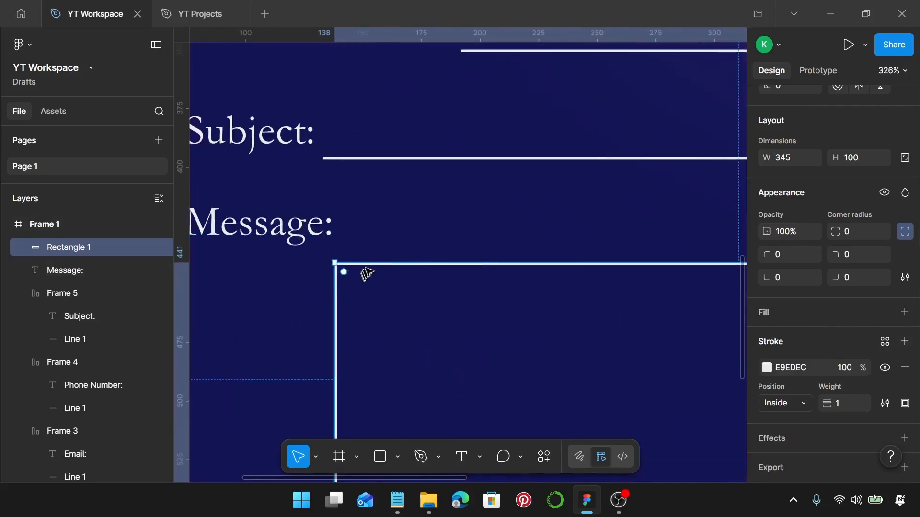
{"action": "scroll", "coordinate": [366, 269], "scroll_direction": "down", "scroll_amount": 4}
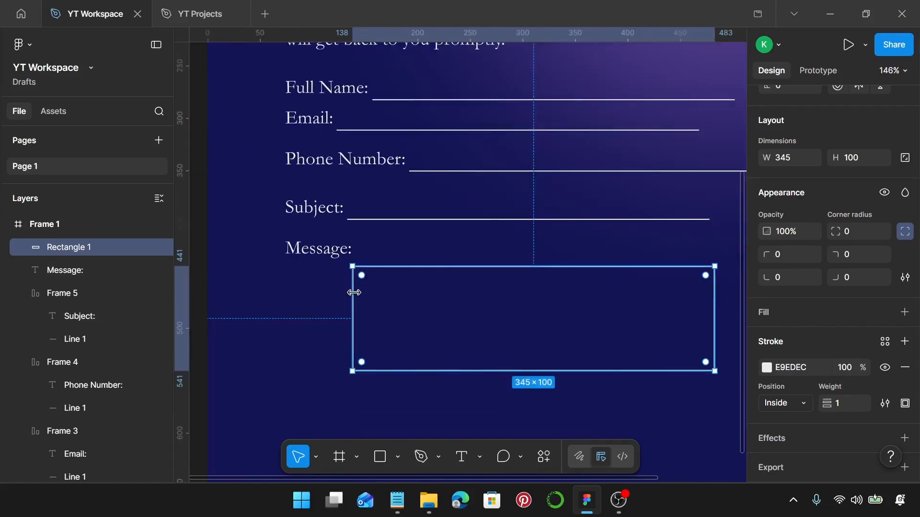
{"action": "key", "text": "shift+Up"}
{"action": "key", "text": "shift+Up"}
{"action": "key", "text": "Up"}
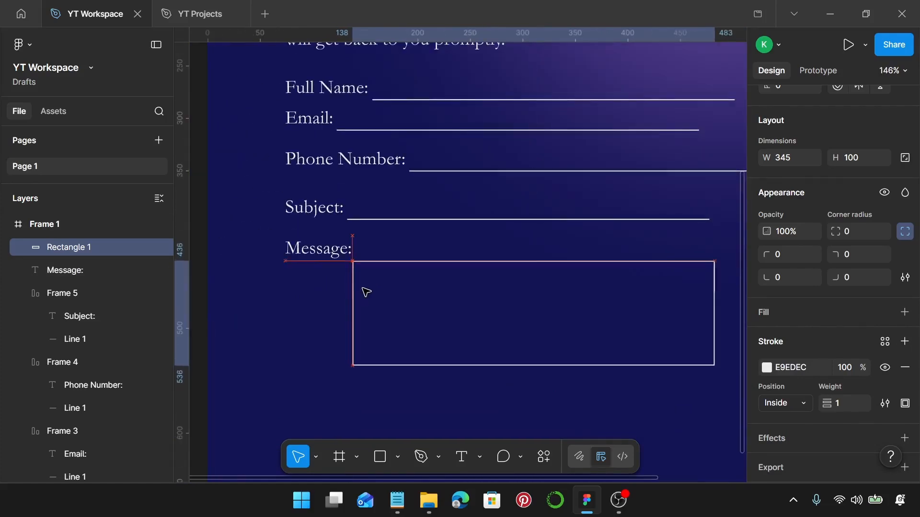
Set the horizontal spacing between the "Message:" label and the rectangle to 3
{"action": "left_click", "coordinate": [339, 254], "text": "shift"}
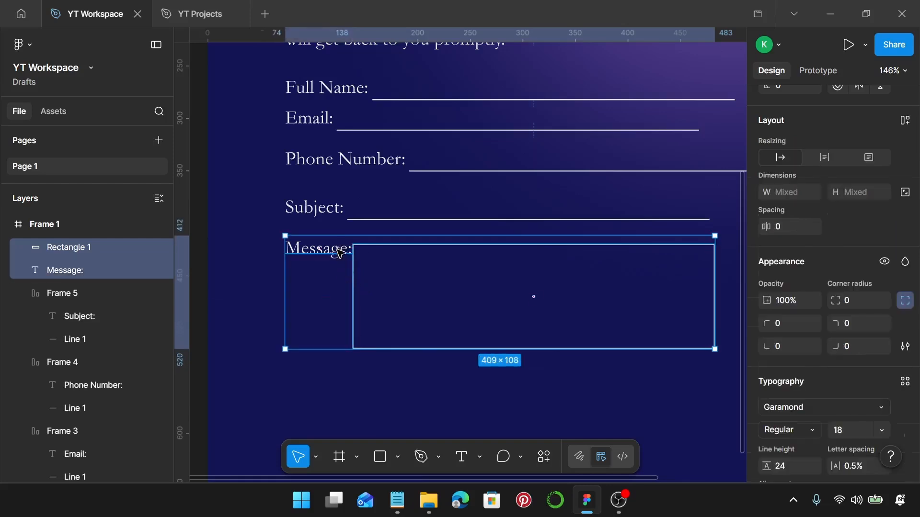
{"action": "left_click", "coordinate": [778, 229]}
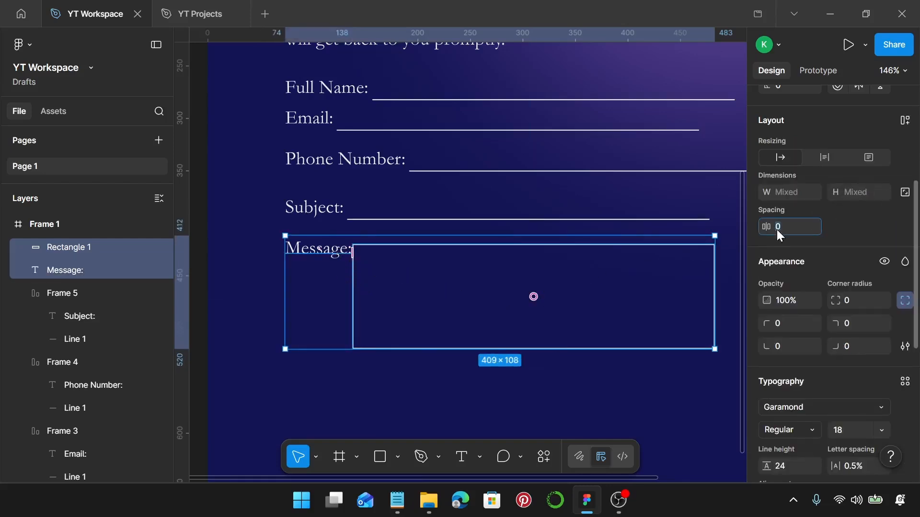
{"action": "type", "text": "3"}
{"action": "key", "text": "Return"}
{"action": "scroll", "coordinate": [379, 261], "scroll_direction": "up", "scroll_amount": 1}
{"action": "scroll", "coordinate": [358, 258], "scroll_direction": "up", "scroll_amount": 5}
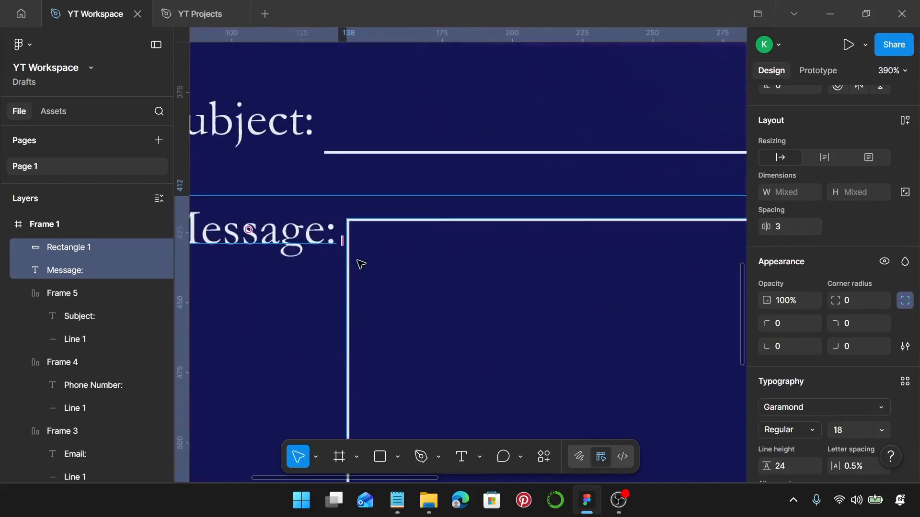
Nudge the message rectangle down to Y 436, level with the bottom edge of the "Message:" label
{"action": "left_click", "coordinate": [335, 242]}
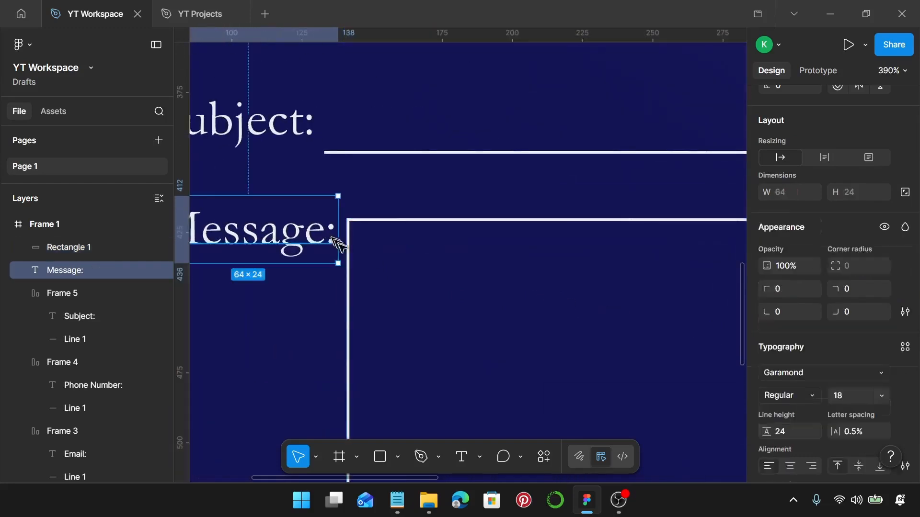
{"action": "left_click", "coordinate": [349, 277]}
{"action": "key", "text": "Down"}
{"action": "key", "text": "Down"}
{"action": "key", "text": "Down"}
{"action": "key", "text": "Down"}
{"action": "key", "text": "Down"}
{"action": "key", "text": "Down"}
{"action": "key", "text": "Down"}
{"action": "key", "text": "Down"}
{"action": "key", "text": "Down"}
{"action": "key", "text": "Down"}
{"action": "key", "text": "Down"}
{"action": "key", "text": "Down"}
{"action": "key", "text": "Down"}
{"action": "key", "text": "Down"}
{"action": "key", "text": "Down"}
{"action": "key", "text": "Down"}
{"action": "key", "text": "Down"}
{"action": "key", "text": "Down"}
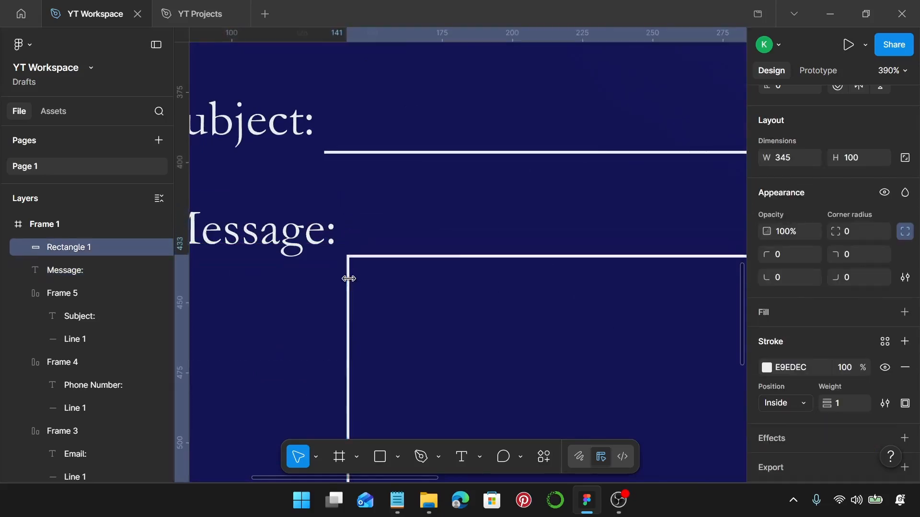
{"action": "key", "text": "Up"}
{"action": "key", "text": "Up"}
{"action": "key", "text": "Up"}
Group the message rectangle with the "Message:" label
{"action": "scroll", "coordinate": [349, 278], "scroll_direction": "down", "scroll_amount": 6}
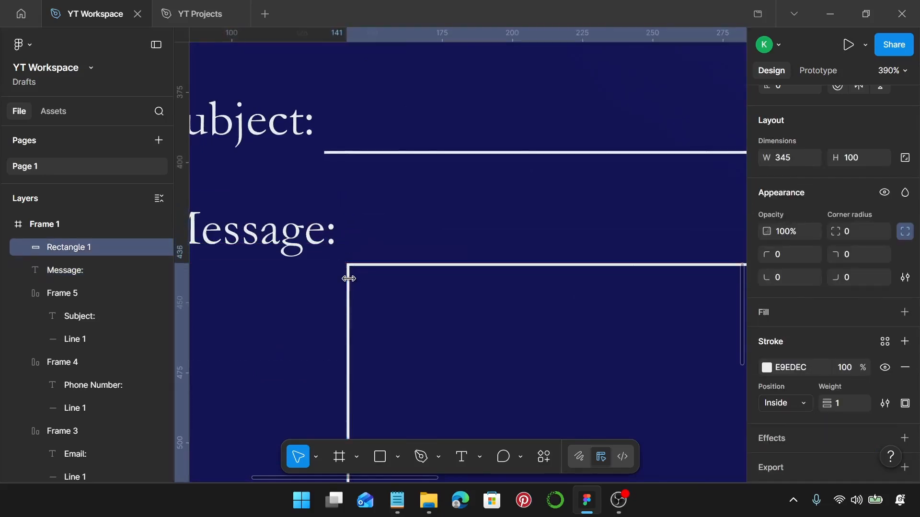
{"action": "left_click", "coordinate": [336, 268], "text": "shift"}
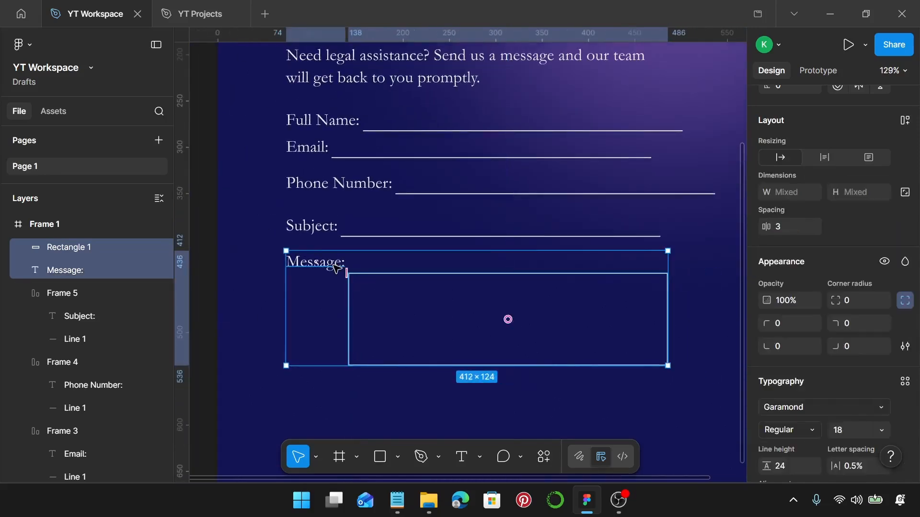
{"action": "key", "text": "ctrl+g"}
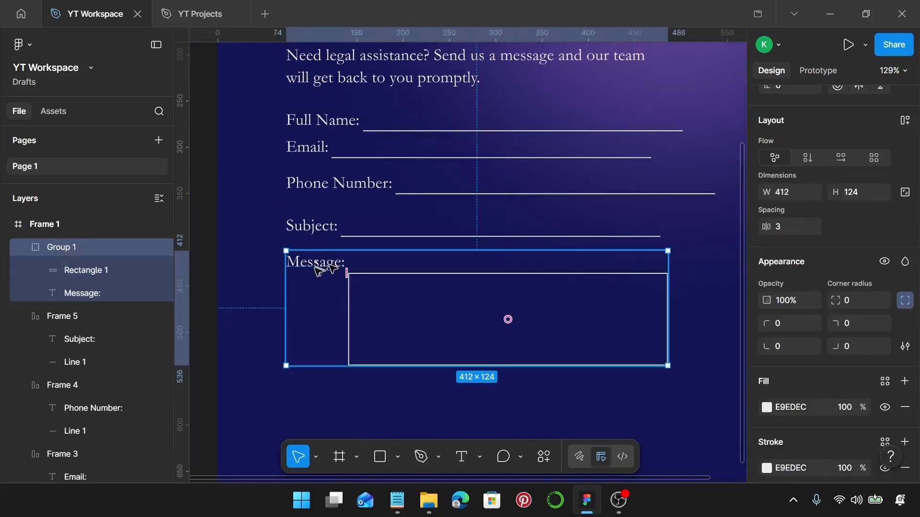
Add a "Send Message" text line below the message box
{"action": "scroll", "coordinate": [323, 270], "scroll_direction": "down", "scroll_amount": 1}
{"action": "scroll", "coordinate": [322, 271], "scroll_direction": "down", "scroll_amount": 4}
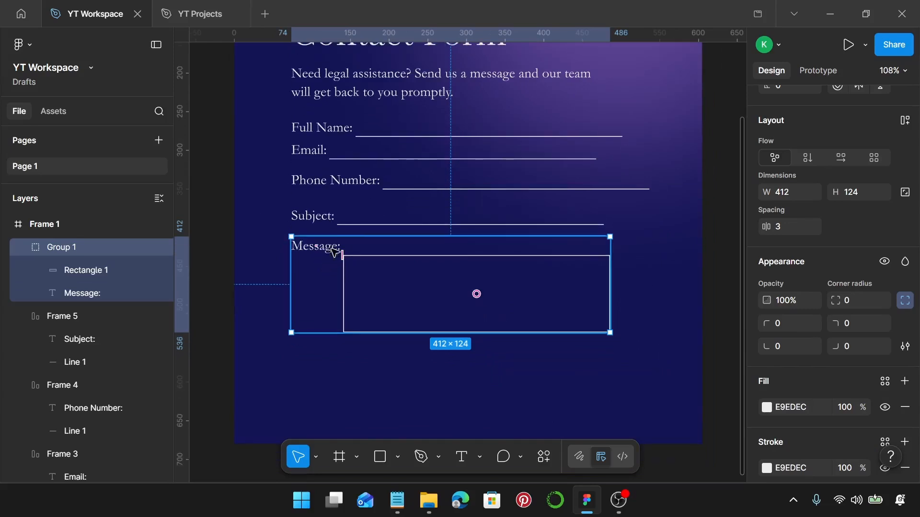
{"action": "scroll", "coordinate": [333, 246], "scroll_direction": "up", "scroll_amount": 1}
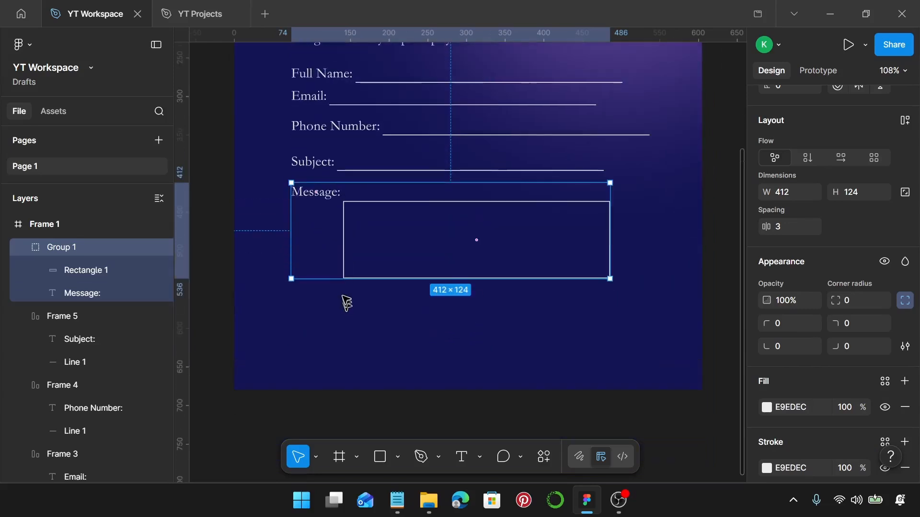
{"action": "key", "text": "t"}
{"action": "left_click", "coordinate": [326, 312]}
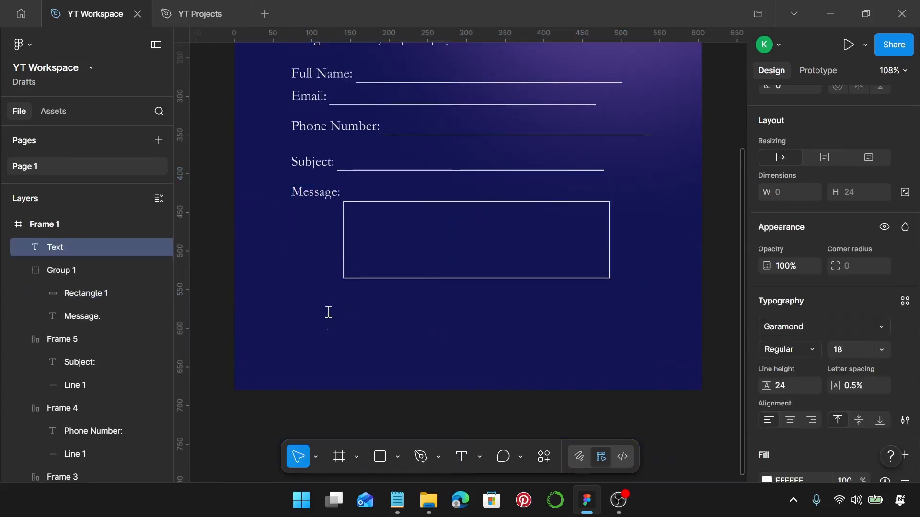
{"action": "type", "text": "Send"}
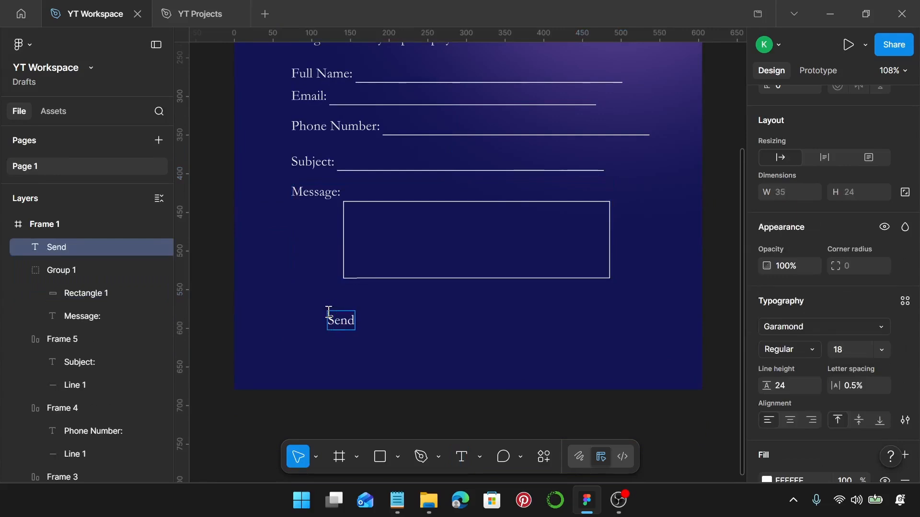
{"action": "type", "text": " Message"}
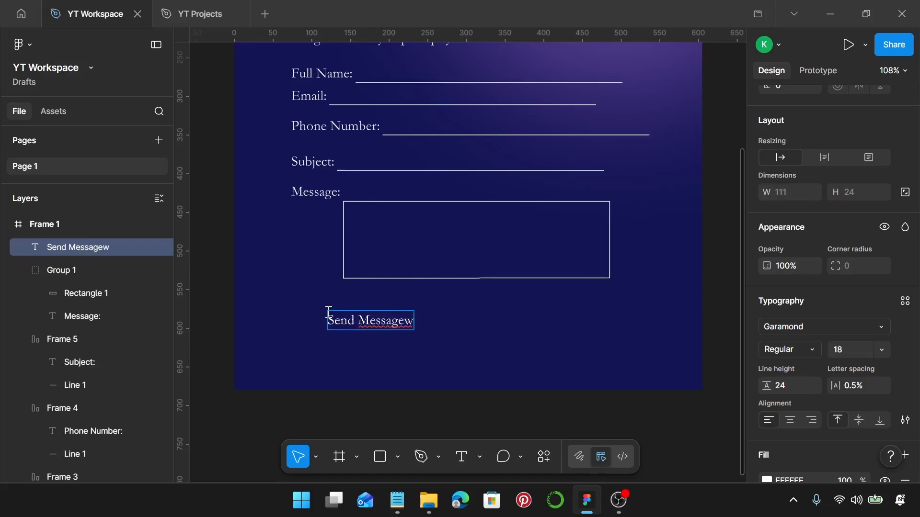
{"action": "key", "text": "Escape"}
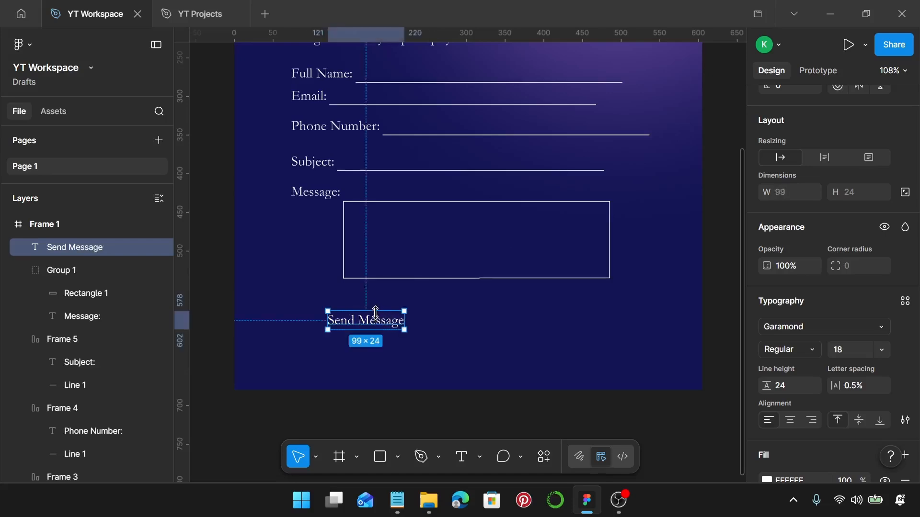
Set the "Send Message" text's fill to E9EDEC and its font size to 16
{"action": "scroll", "coordinate": [834, 345], "scroll_direction": "down", "scroll_amount": 3}
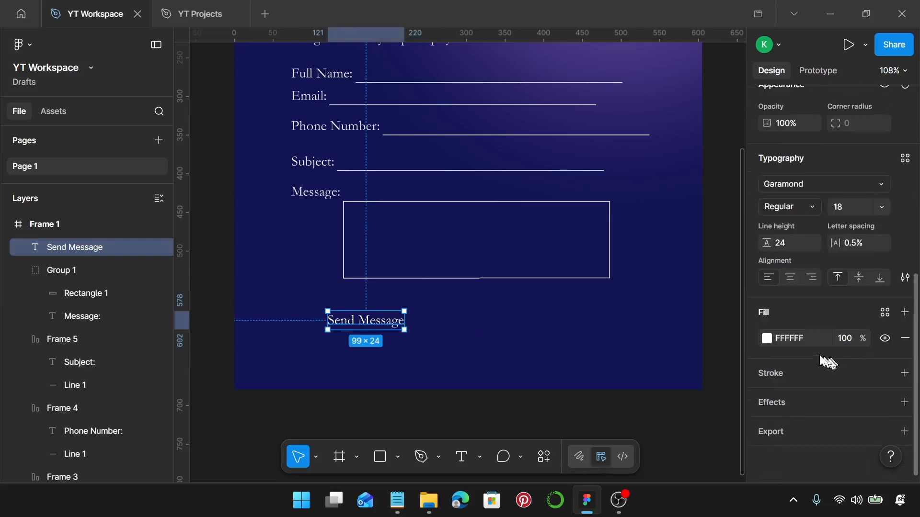
{"action": "left_click", "coordinate": [807, 341]}
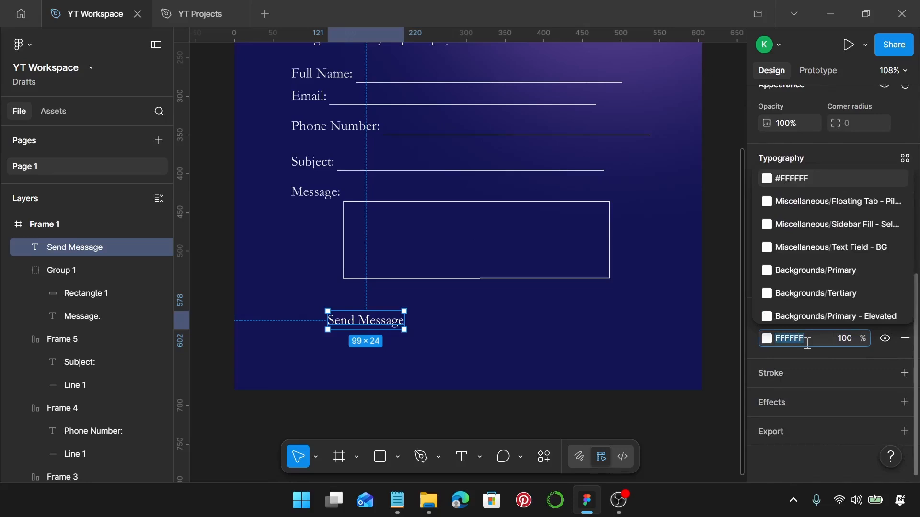
{"action": "type", "text": "e9e"}
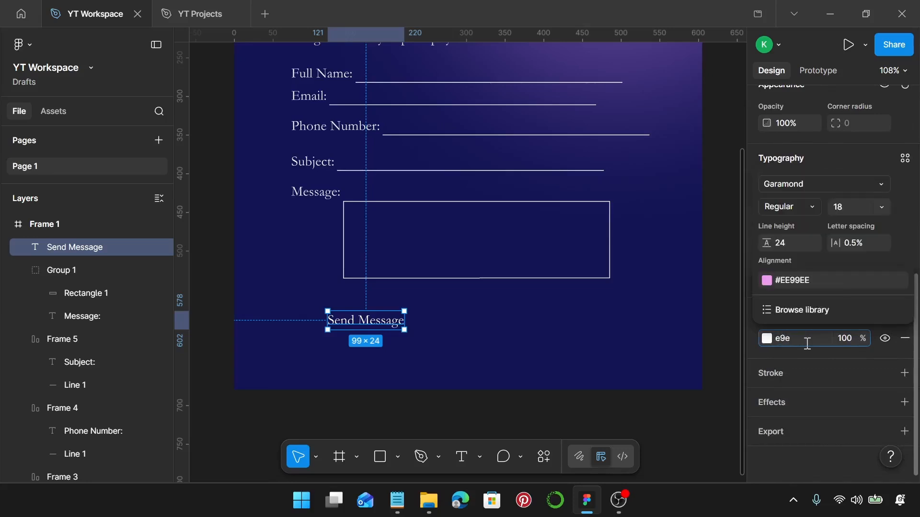
{"action": "type", "text": "dec"}
{"action": "key", "text": "Return"}
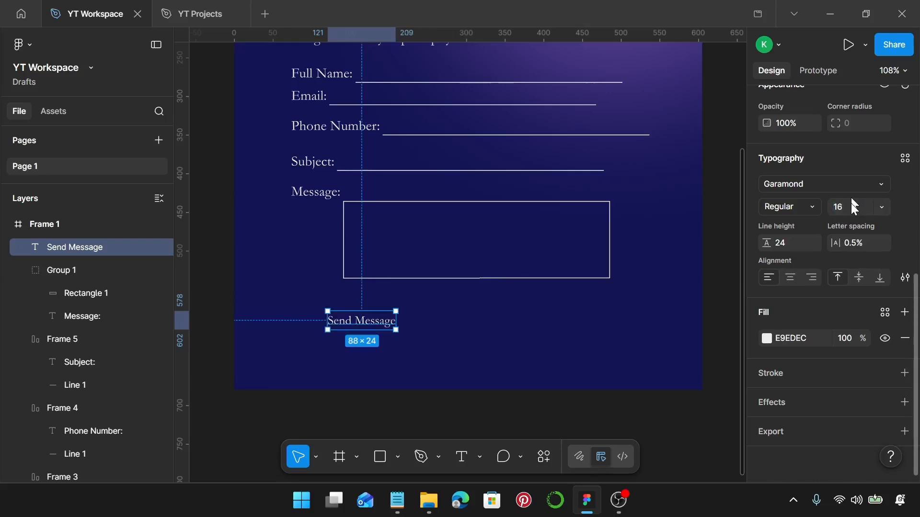
{"action": "left_click", "coordinate": [799, 245]}
{"action": "left_click", "coordinate": [609, 310]}
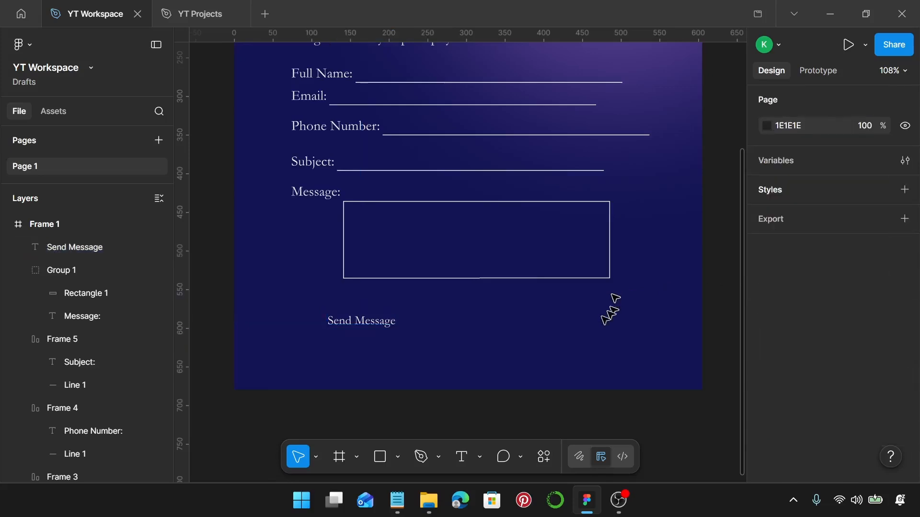
Wrap the "Send Message" text in an auto layout frame and give the frame a D693FD fill
{"action": "left_click", "coordinate": [341, 327]}
{"action": "key", "text": "shift+a"}
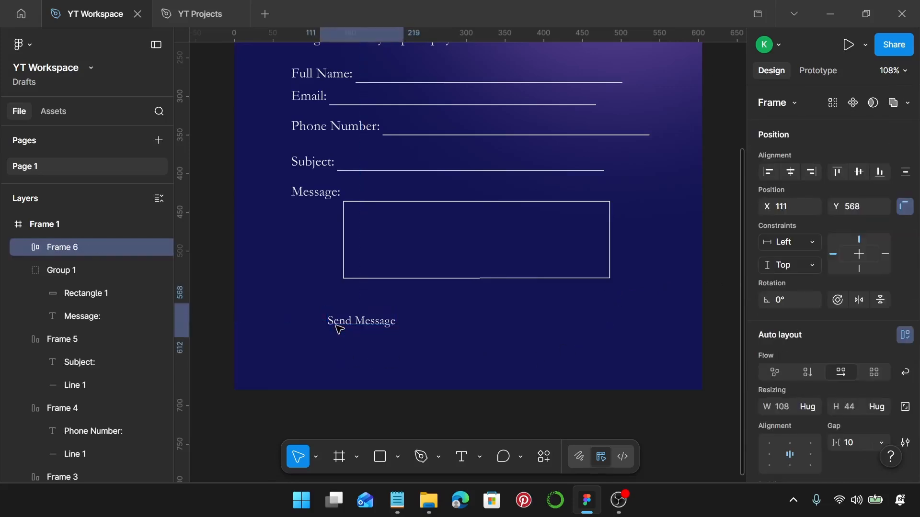
{"action": "scroll", "coordinate": [795, 335], "scroll_direction": "down", "scroll_amount": 5}
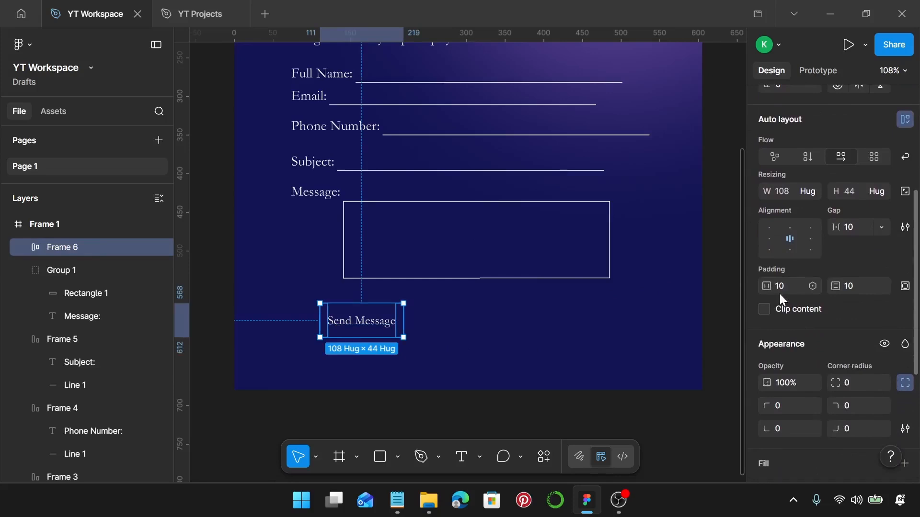
{"action": "scroll", "coordinate": [814, 286], "scroll_direction": "down", "scroll_amount": 3}
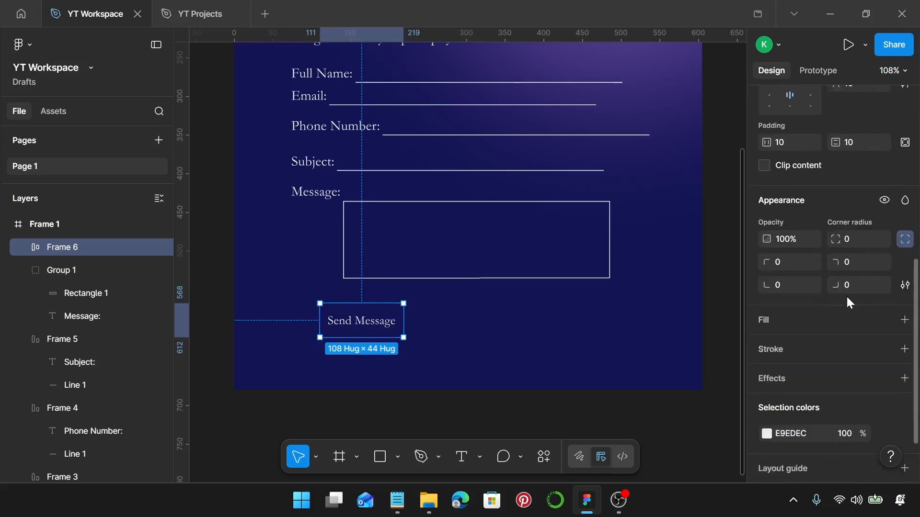
{"action": "left_click", "coordinate": [905, 319]}
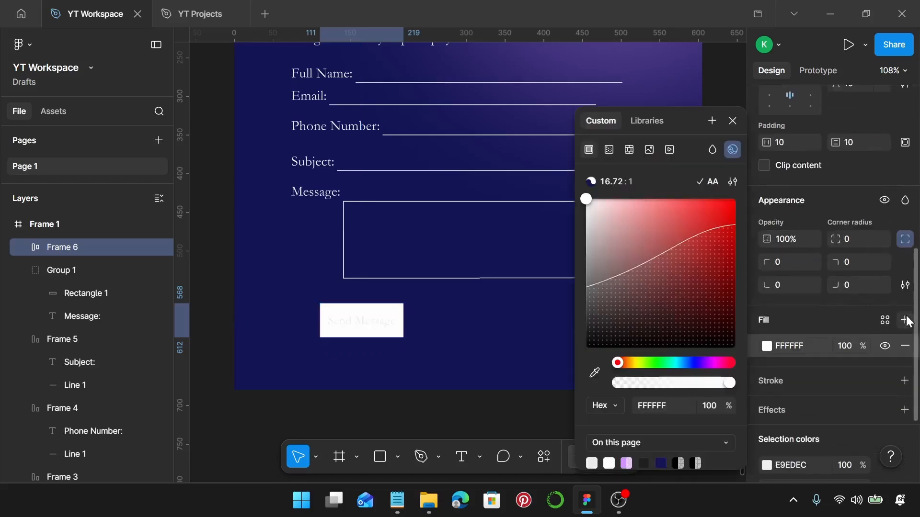
{"action": "left_click", "coordinate": [799, 351]}
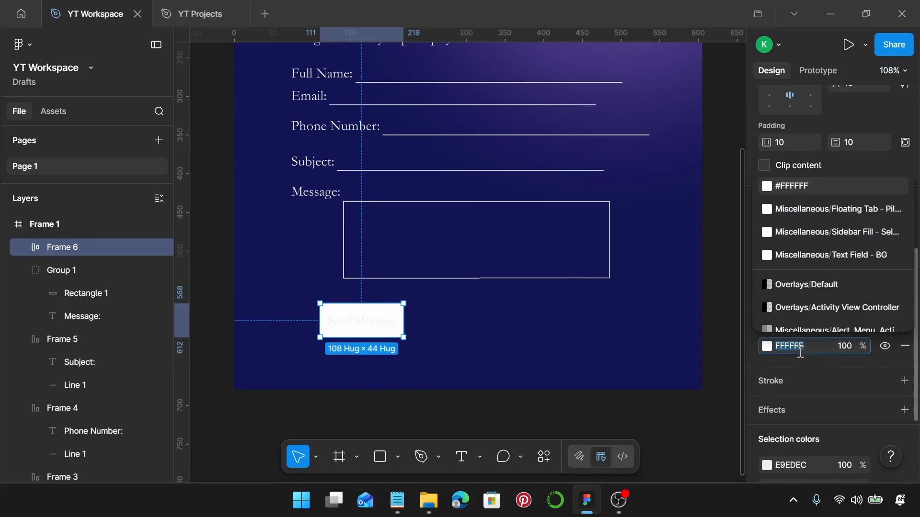
{"action": "type", "text": "d"}
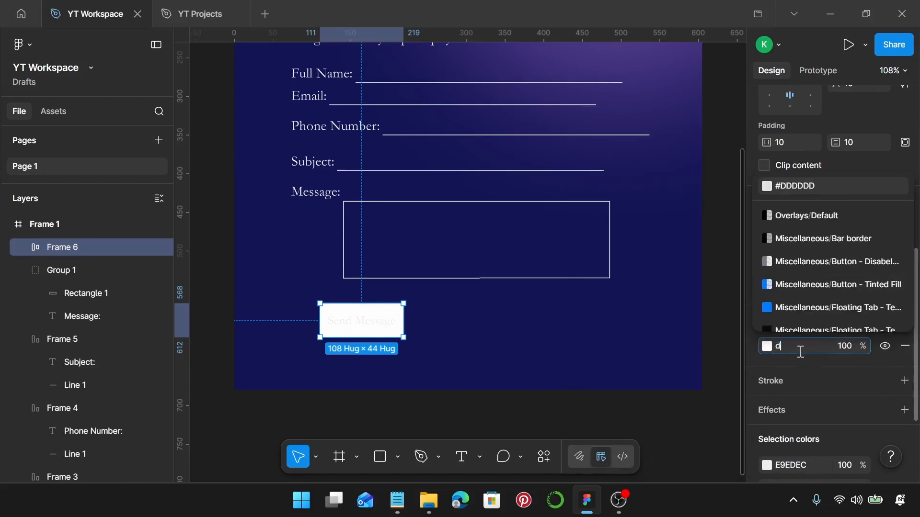
{"action": "type", "text": "693"}
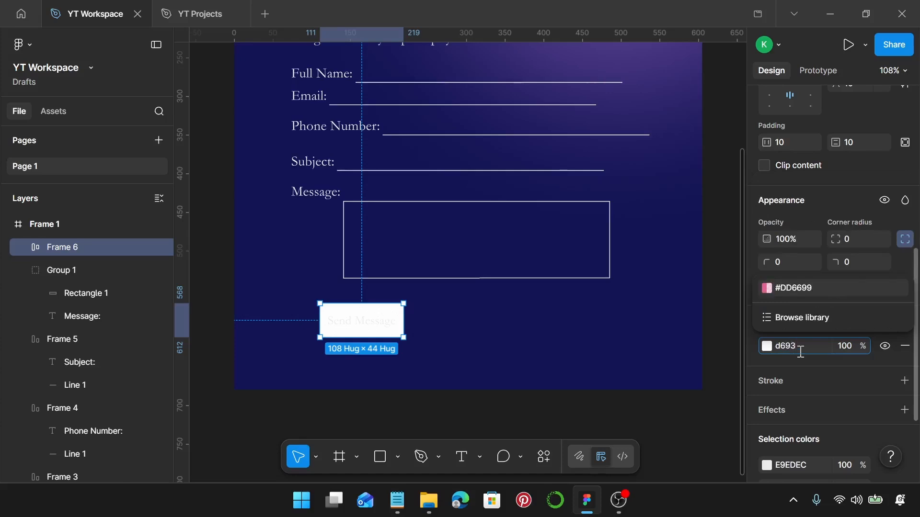
{"action": "type", "text": "fd"}
{"action": "key", "text": "Return"}
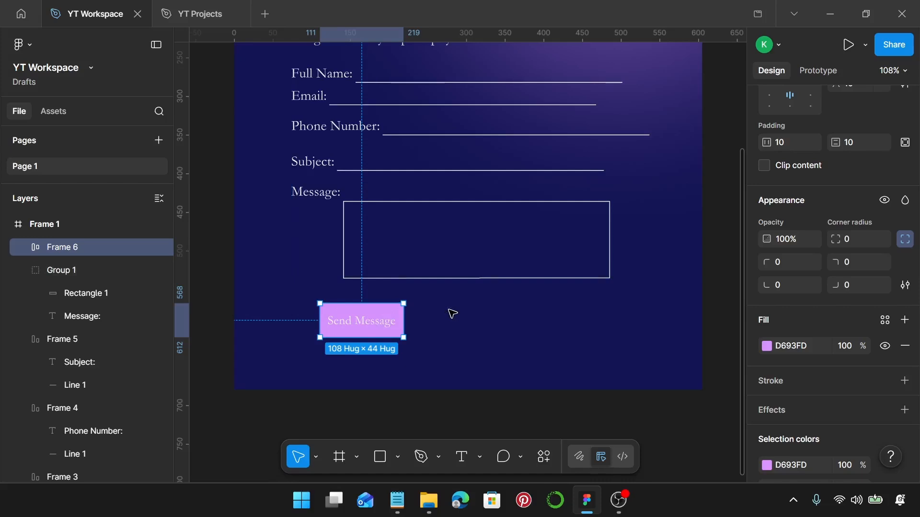
Select the Full Name, Email, Phone Number, Subject and Message rows and align their right edges
{"action": "scroll", "coordinate": [452, 313], "scroll_direction": "down", "scroll_amount": 5}
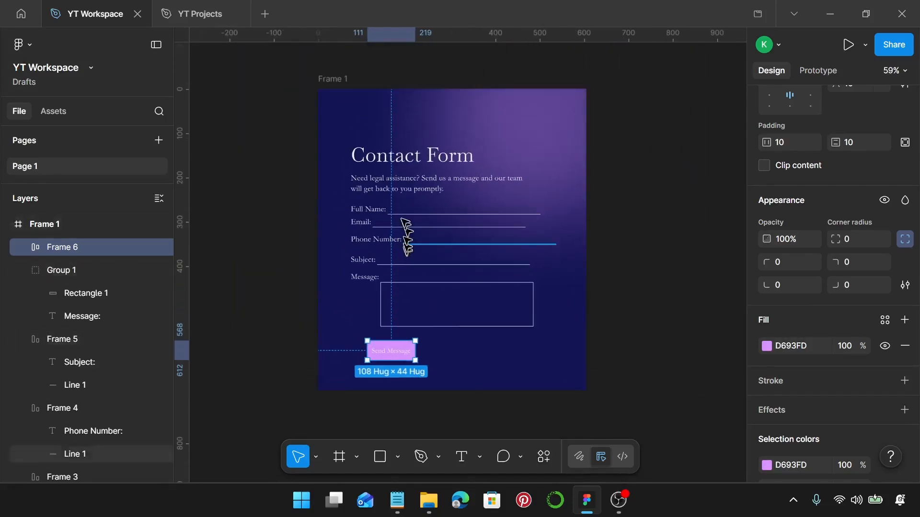
{"action": "left_click", "coordinate": [406, 225]}
{"action": "scroll", "coordinate": [376, 216], "scroll_direction": "up", "scroll_amount": 5}
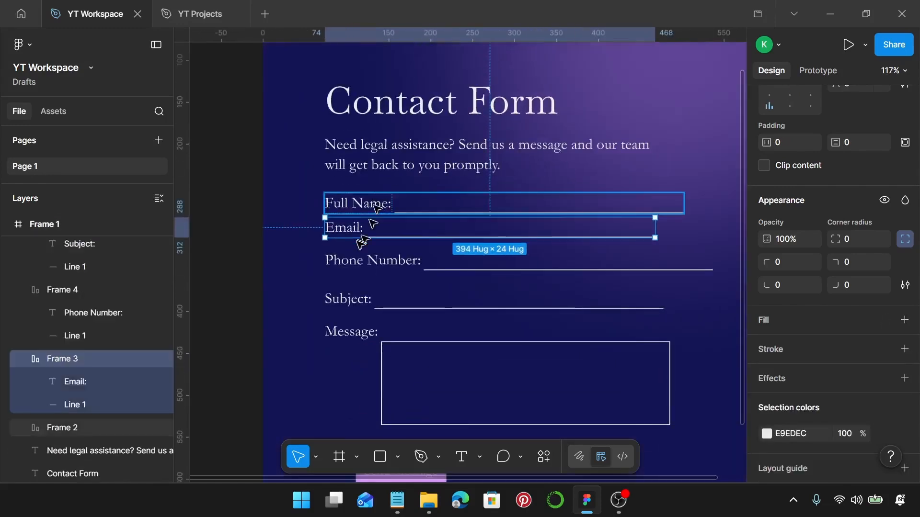
{"action": "left_click", "coordinate": [377, 207], "text": "shift"}
{"action": "left_click", "coordinate": [354, 268], "text": "shift"}
{"action": "left_click", "coordinate": [358, 298], "text": "shift"}
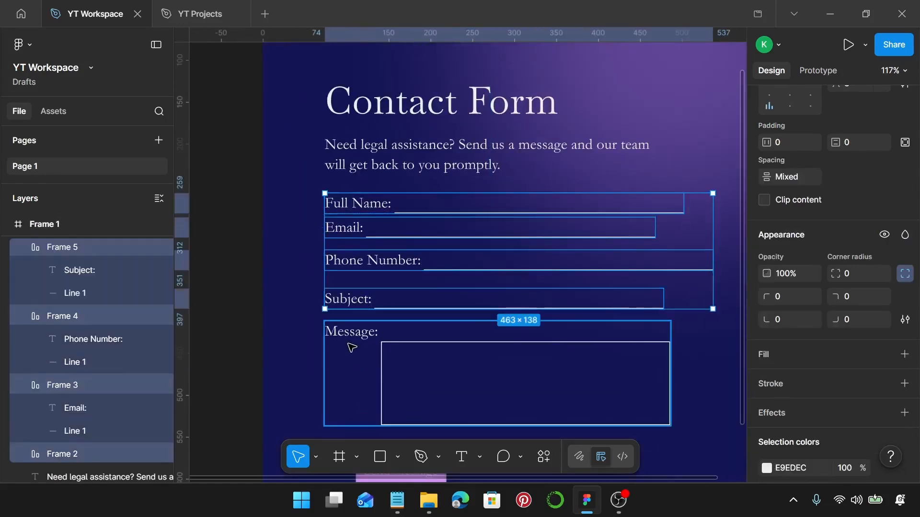
{"action": "left_click", "coordinate": [352, 348], "text": "shift"}
{"action": "scroll", "coordinate": [352, 348], "scroll_direction": "down", "scroll_amount": 1}
{"action": "scroll", "coordinate": [784, 229], "scroll_direction": "up", "scroll_amount": 5}
{"action": "scroll", "coordinate": [786, 230], "scroll_direction": "up", "scroll_amount": 1}
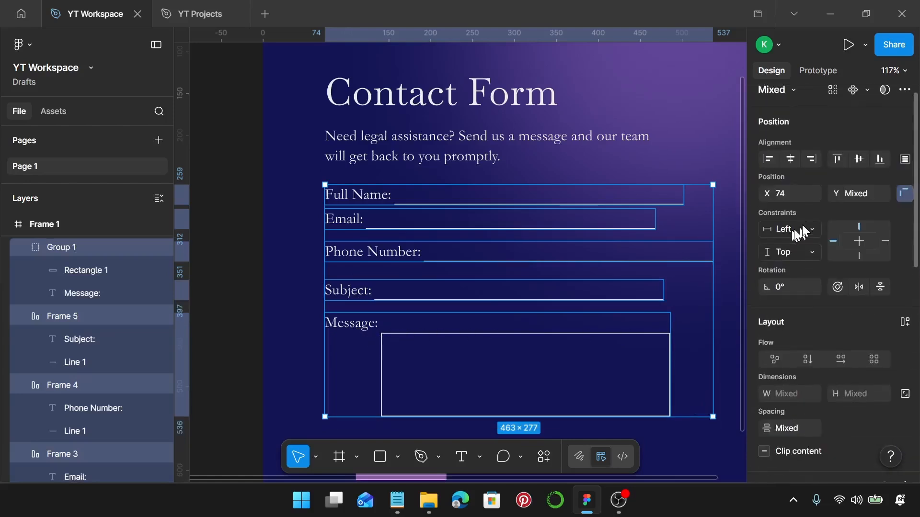
{"action": "left_click", "coordinate": [816, 162]}
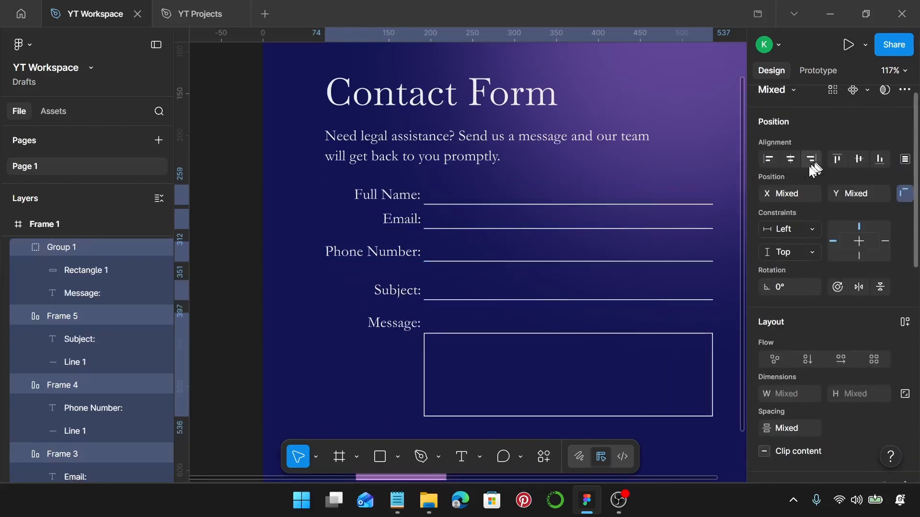
Set the vertical spacing between the five form rows to 10 and group them
{"action": "left_click", "coordinate": [793, 428]}
{"action": "type", "text": "10"}
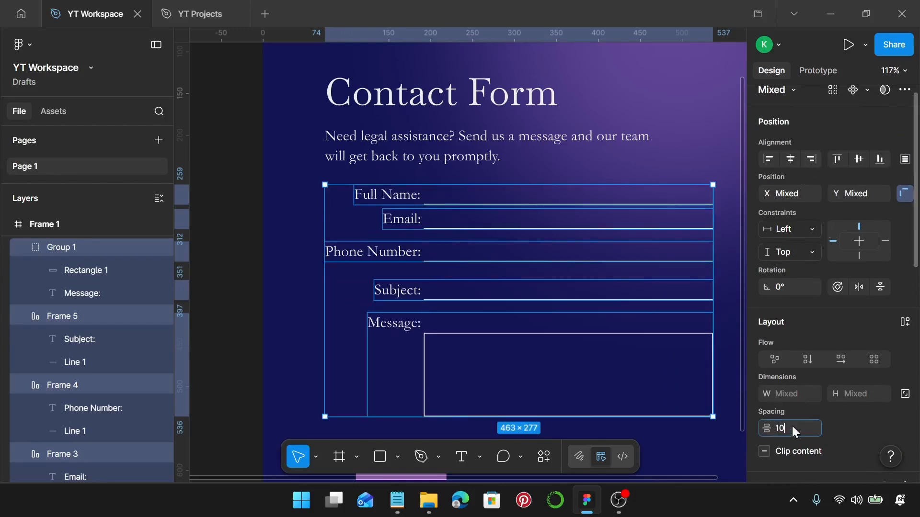
{"action": "key", "text": "Return"}
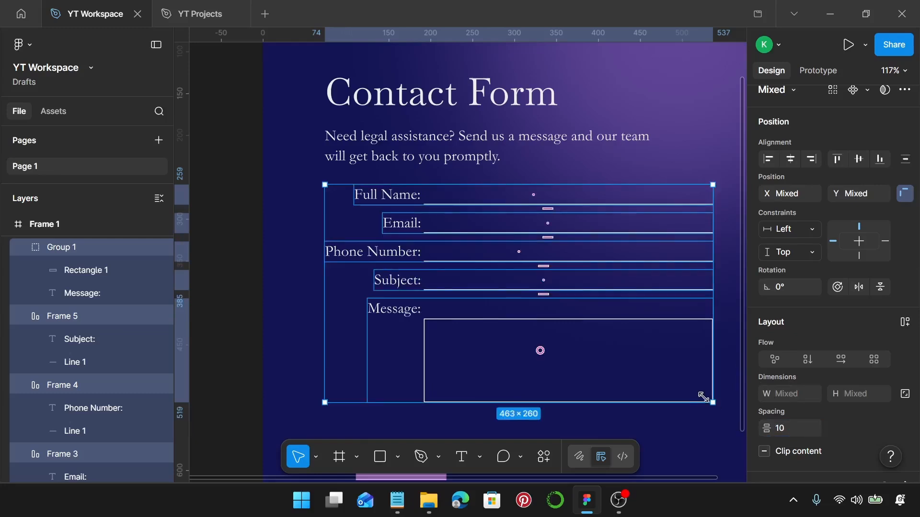
{"action": "key", "text": "ctrl+g"}
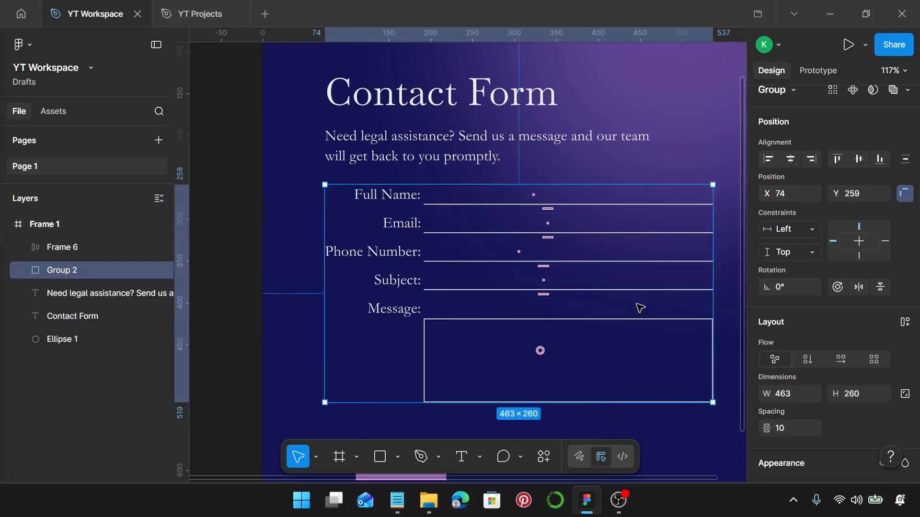
Set the vertical spacing between the heading, intro text, field group and Send Message button to 20
{"action": "scroll", "coordinate": [640, 305], "scroll_direction": "down", "scroll_amount": 3}
{"action": "scroll", "coordinate": [615, 297], "scroll_direction": "down", "scroll_amount": 1}
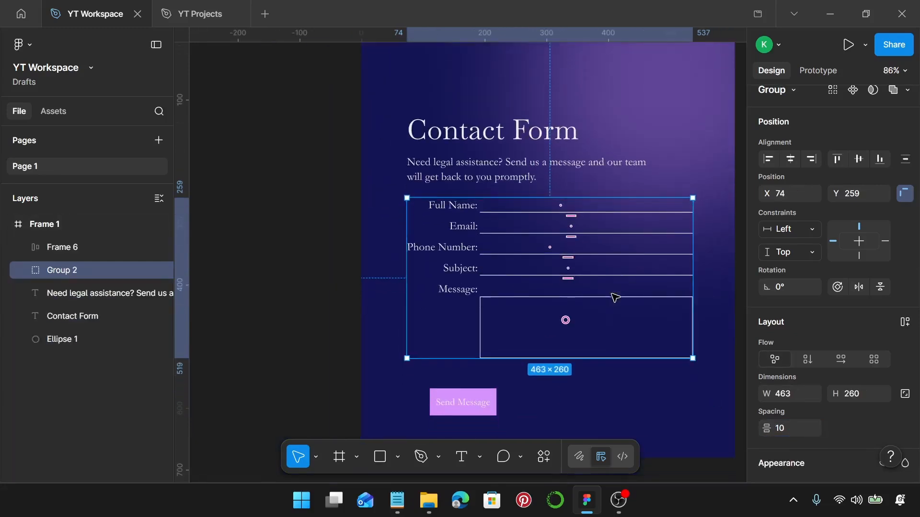
{"action": "left_click", "coordinate": [478, 173]}
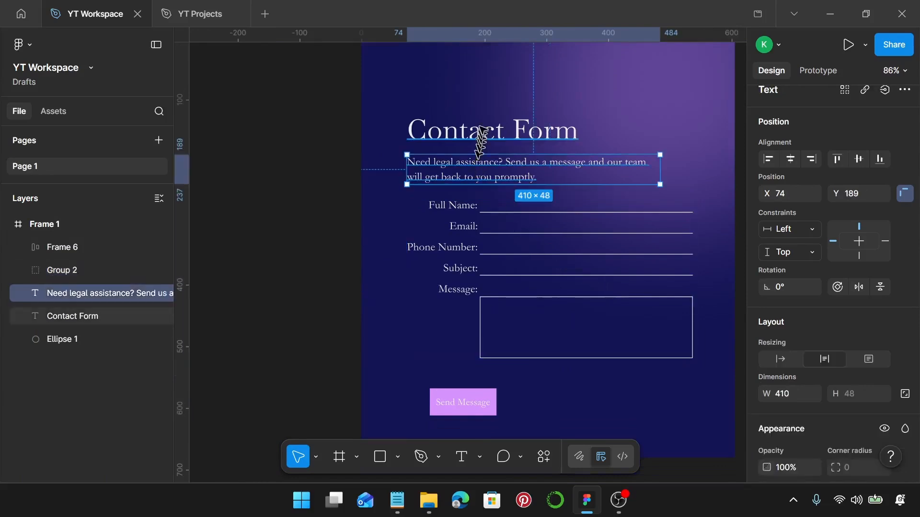
{"action": "left_click", "coordinate": [479, 138], "text": "shift"}
{"action": "left_click", "coordinate": [452, 211], "text": "shift"}
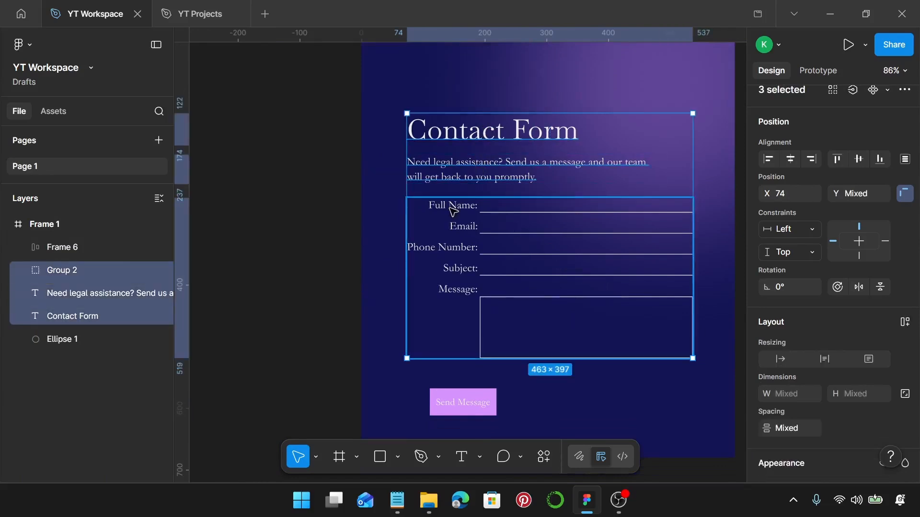
{"action": "left_click", "coordinate": [481, 398], "text": "shift"}
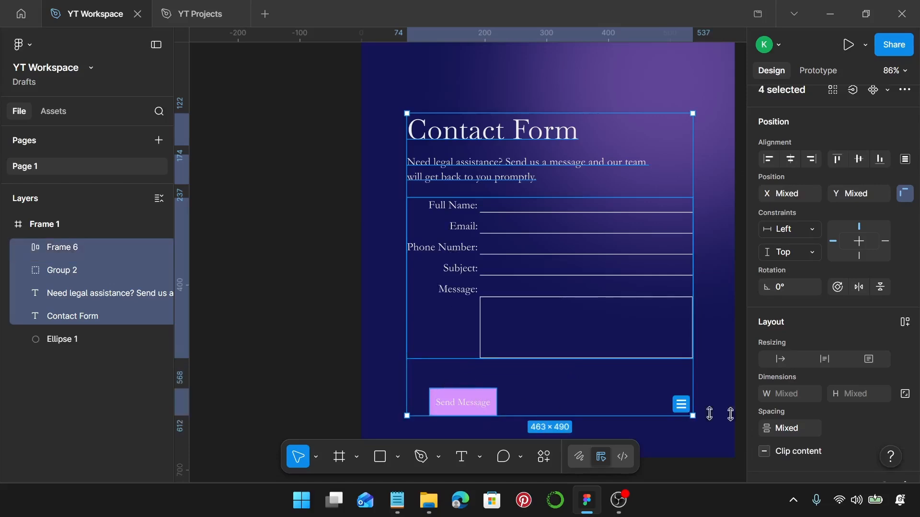
{"action": "left_click", "coordinate": [808, 428]}
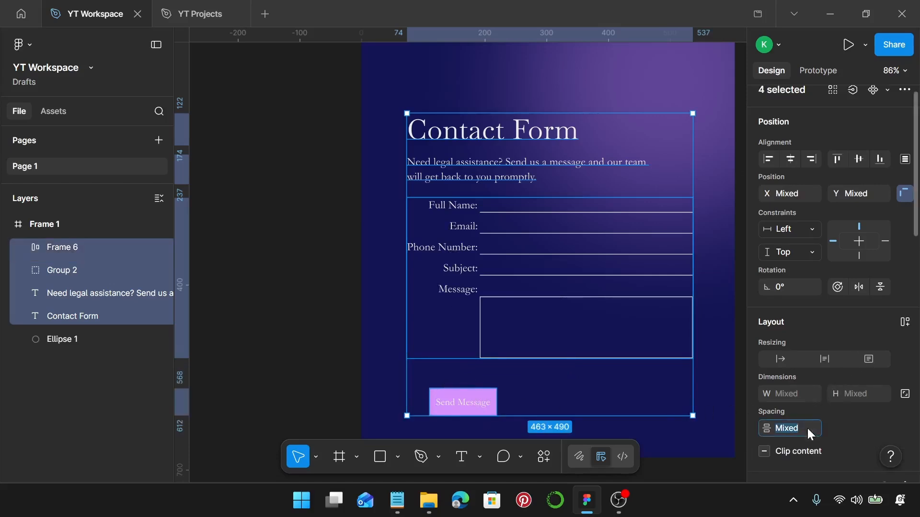
{"action": "type", "text": "20"}
{"action": "key", "text": "Return"}
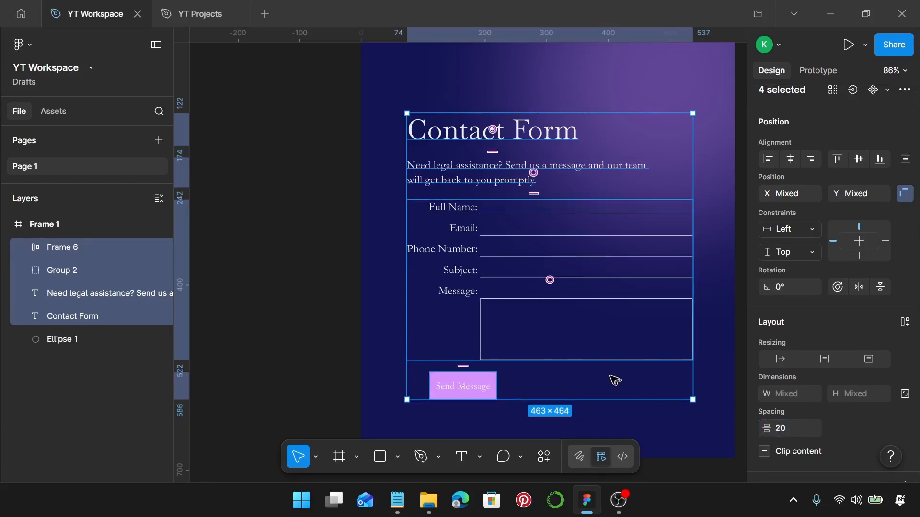
Move the Send Message button horizontally to X 192, level with the message box's left edge
{"action": "scroll", "coordinate": [546, 332], "scroll_direction": "down", "scroll_amount": 1}
{"action": "scroll", "coordinate": [540, 335], "scroll_direction": "up", "scroll_amount": 10}
{"action": "scroll", "coordinate": [502, 335], "scroll_direction": "down", "scroll_amount": 3}
{"action": "left_click", "coordinate": [427, 334]}
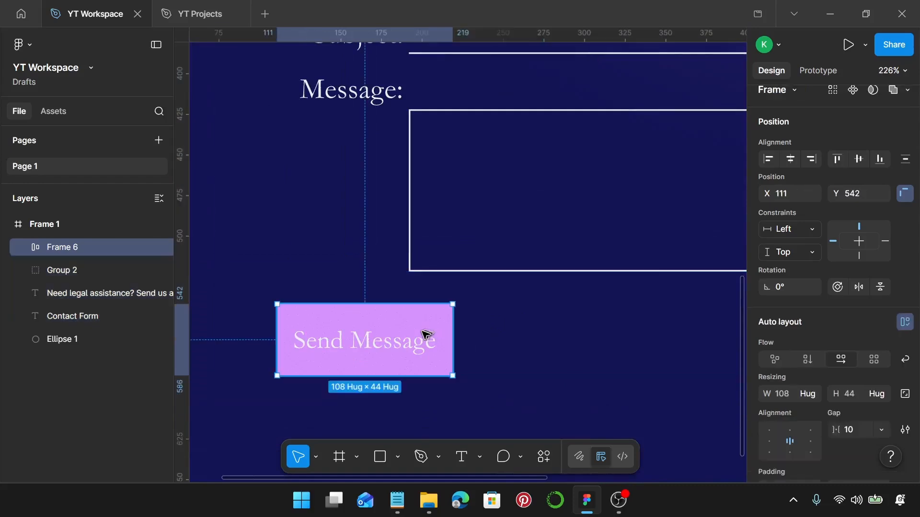
{"action": "left_click_drag", "start_coordinate": [424, 332], "coordinate": [549, 332]}
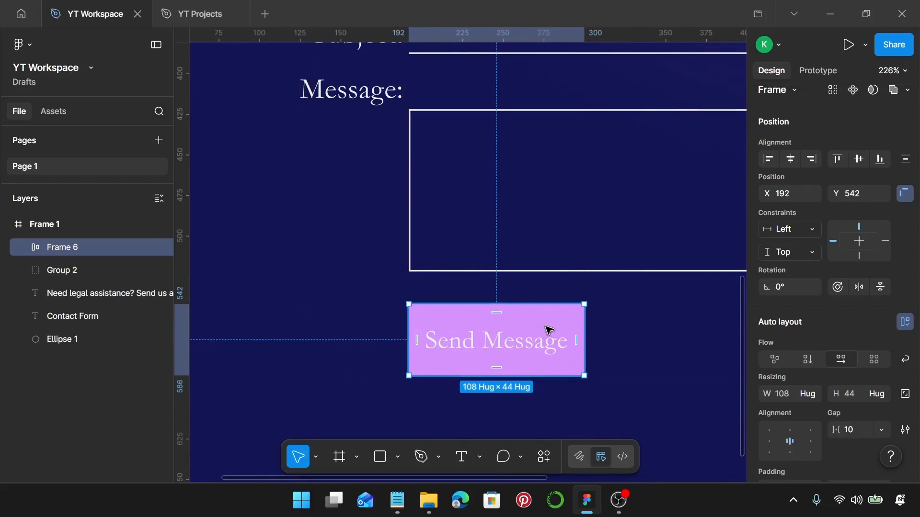
Centre the heading, intro text, field group and Send Message button together within the form frame, leaving the glow ellipse in place
{"action": "scroll", "coordinate": [421, 285], "scroll_direction": "up", "scroll_amount": 4}
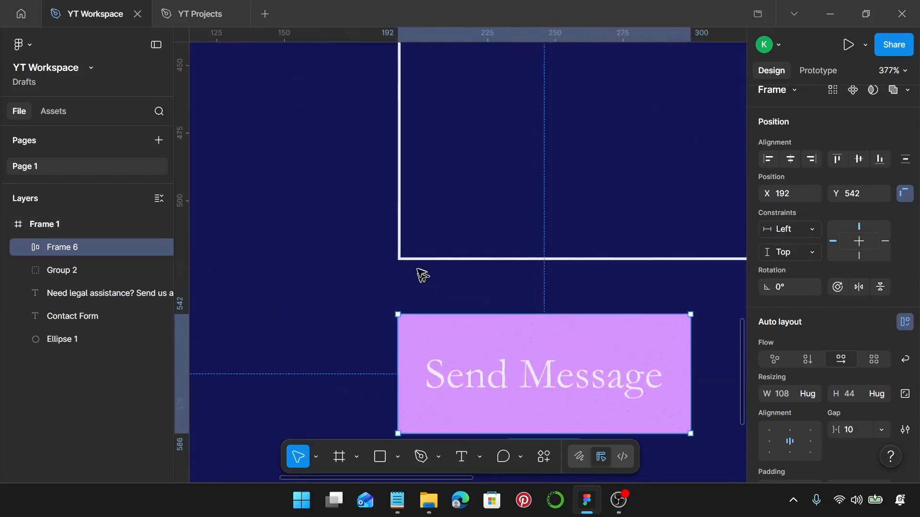
{"action": "scroll", "coordinate": [425, 273], "scroll_direction": "down", "scroll_amount": 12}
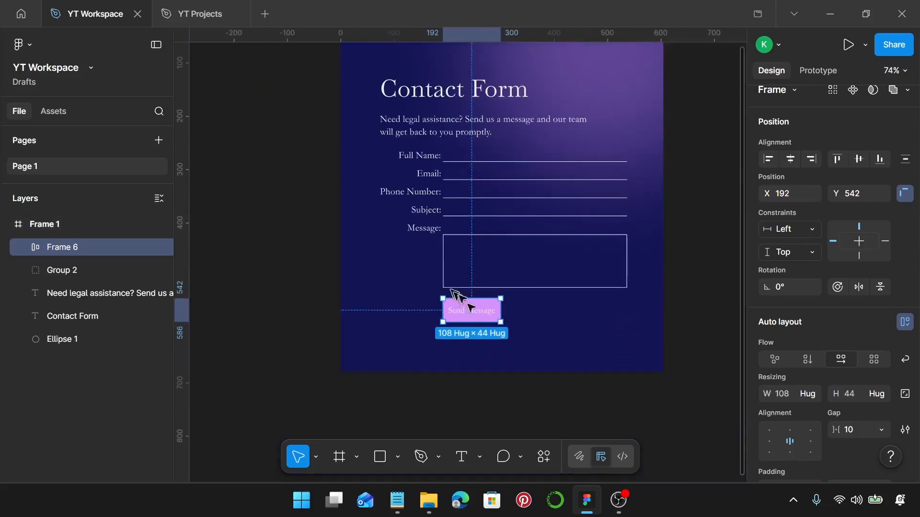
{"action": "key", "text": "ctrl+a"}
{"action": "scroll", "coordinate": [472, 311], "scroll_direction": "up", "scroll_amount": 1}
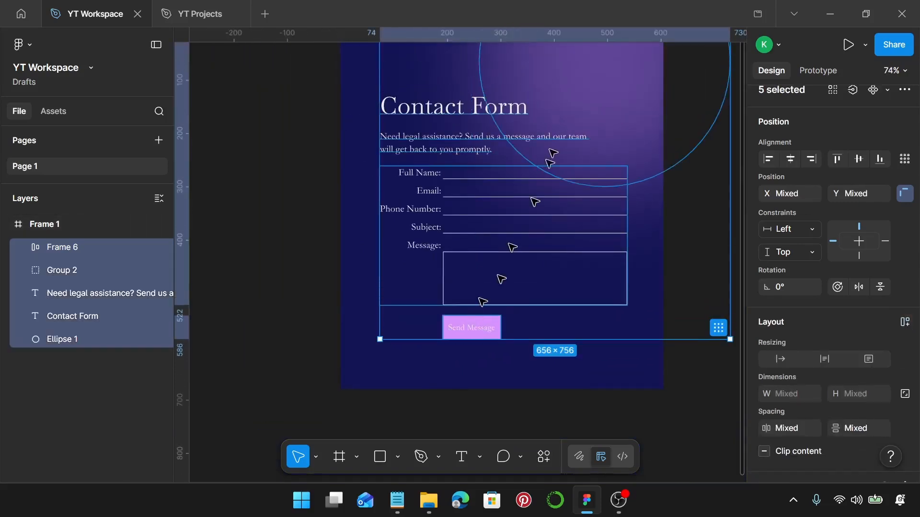
{"action": "left_click", "coordinate": [593, 109], "text": "shift"}
{"action": "scroll", "coordinate": [605, 120], "scroll_direction": "up", "scroll_amount": 2}
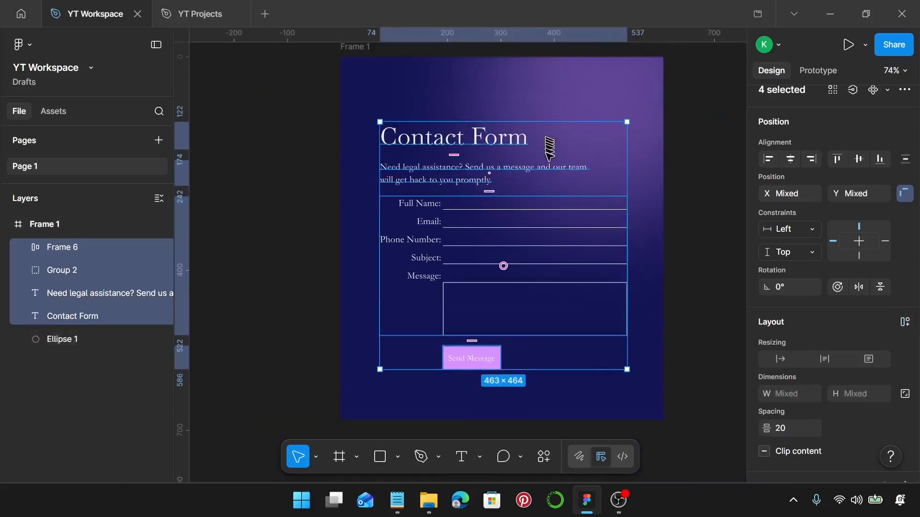
{"action": "left_click_drag", "start_coordinate": [424, 221], "coordinate": [426, 218]}
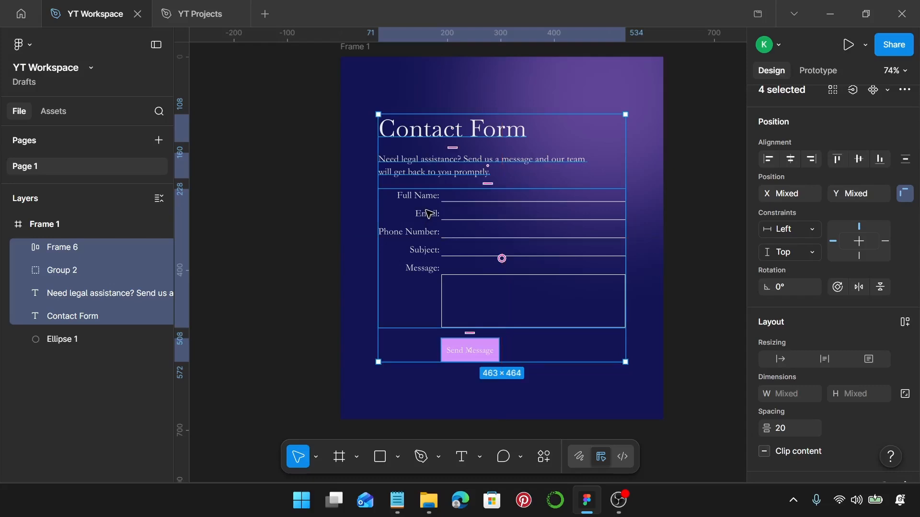
{"action": "scroll", "coordinate": [428, 214], "scroll_direction": "down", "scroll_amount": 5}
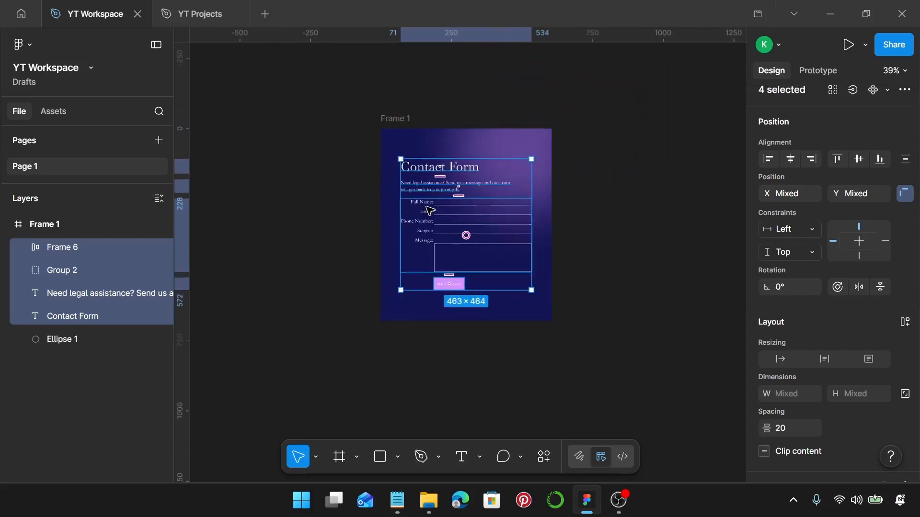
{"action": "left_click", "coordinate": [322, 195]}
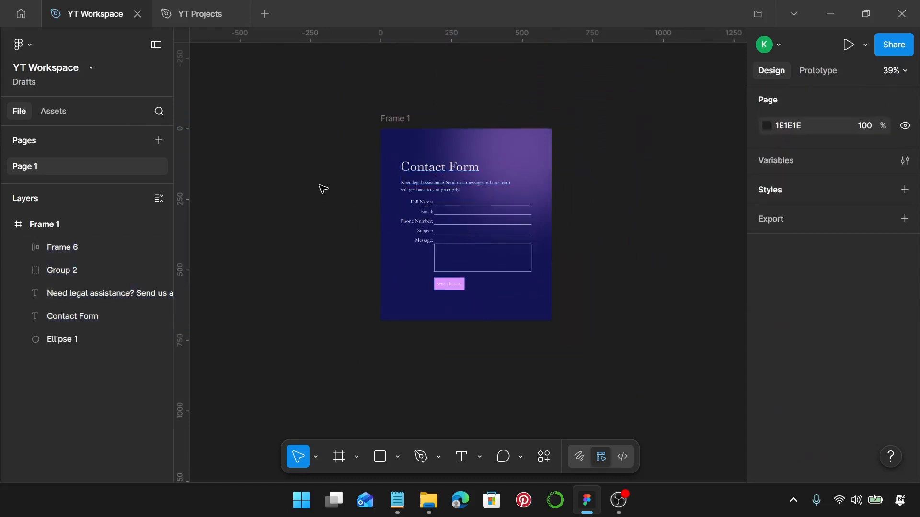
Add a Desktop preset frame of 1440 × 1024 beside the contact form frame
{"action": "scroll", "coordinate": [322, 189], "scroll_direction": "down", "scroll_amount": 5}
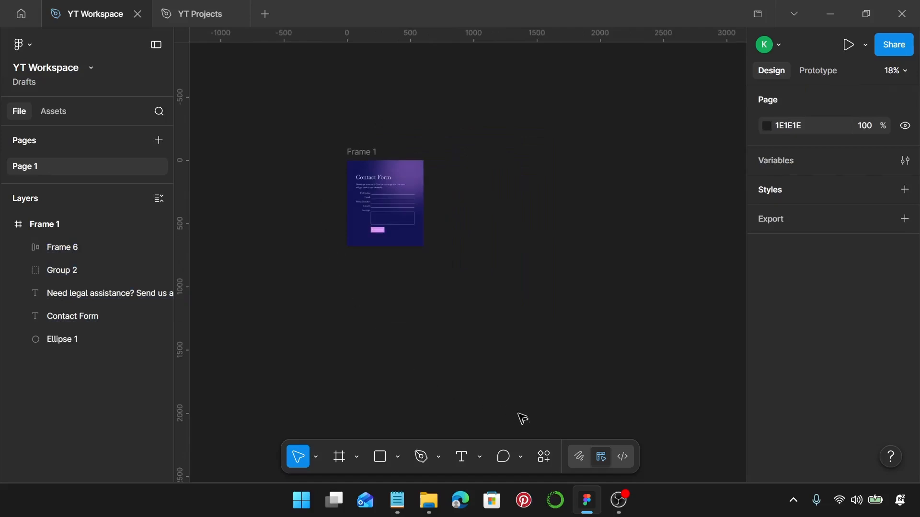
{"action": "left_click", "coordinate": [348, 462]}
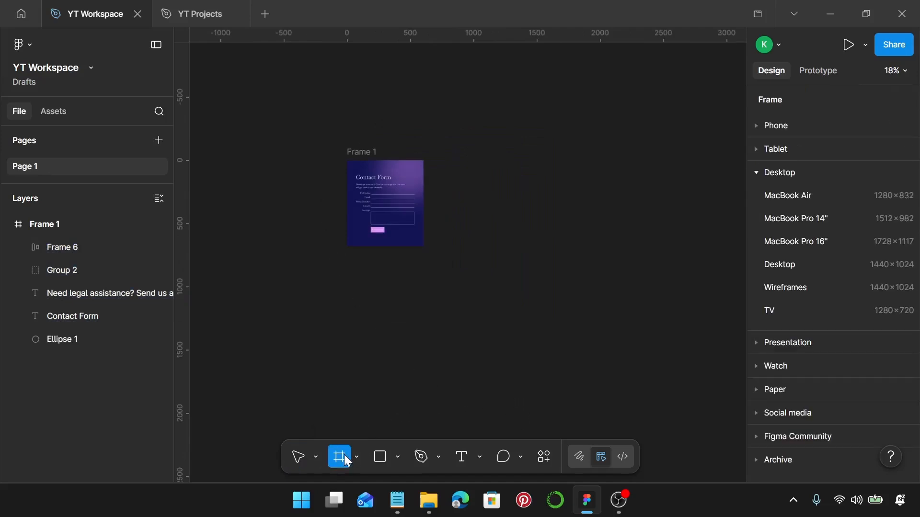
{"action": "left_click", "coordinate": [795, 265]}
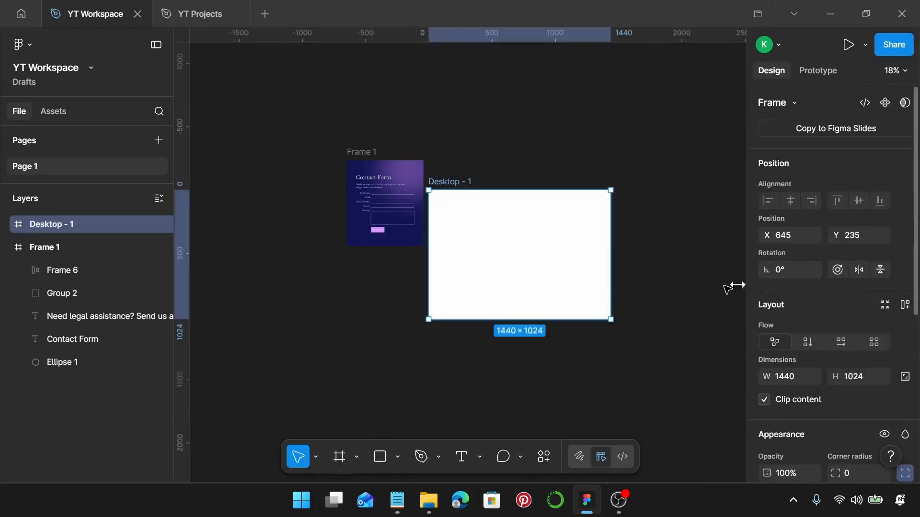
Move the contact form frame into the Desktop frame and centre it there at X 417, Y 172
{"action": "left_click", "coordinate": [363, 153]}
{"action": "left_click_drag", "start_coordinate": [366, 152], "coordinate": [464, 206]}
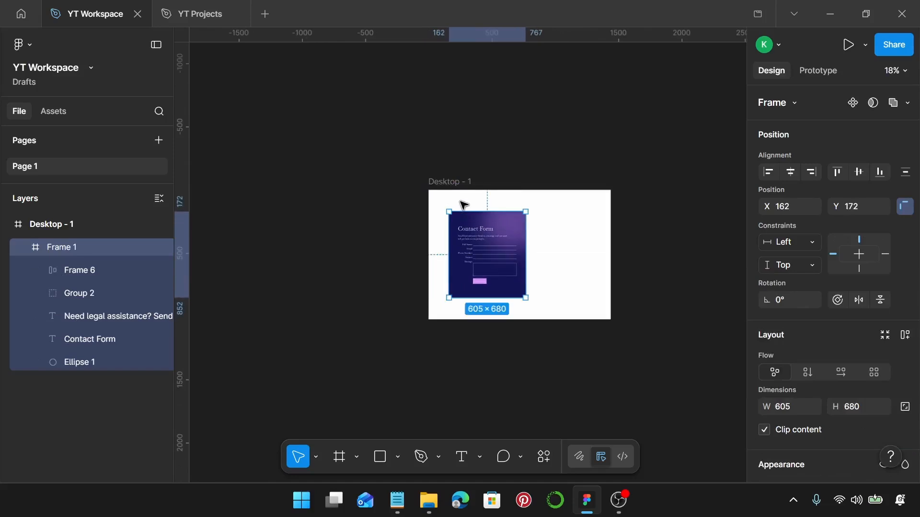
{"action": "scroll", "coordinate": [465, 206], "scroll_direction": "up", "scroll_amount": 2}
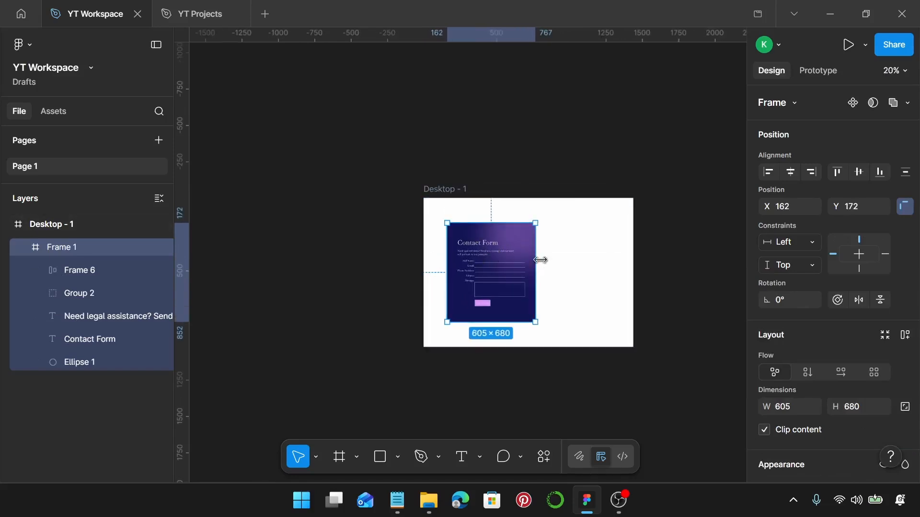
{"action": "scroll", "coordinate": [541, 263], "scroll_direction": "up", "scroll_amount": 2}
{"action": "scroll", "coordinate": [534, 261], "scroll_direction": "up", "scroll_amount": 2}
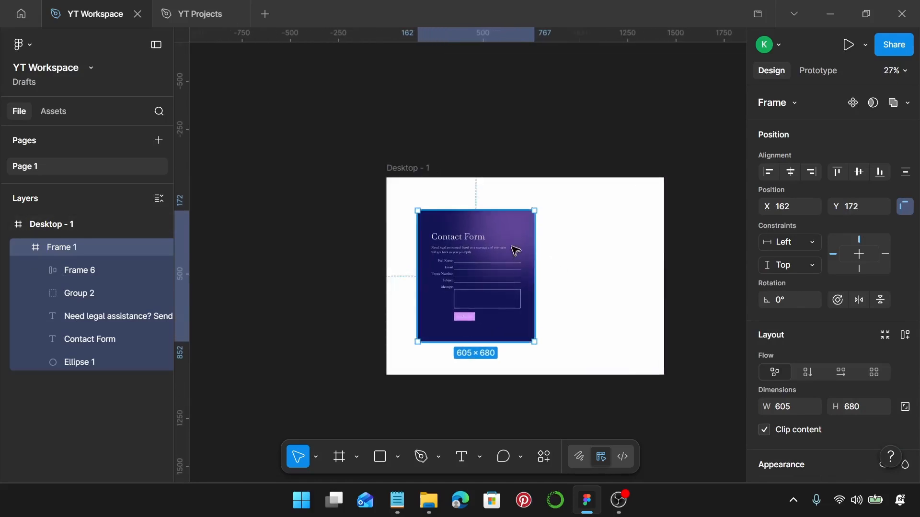
{"action": "left_click_drag", "start_coordinate": [474, 224], "coordinate": [523, 224]}
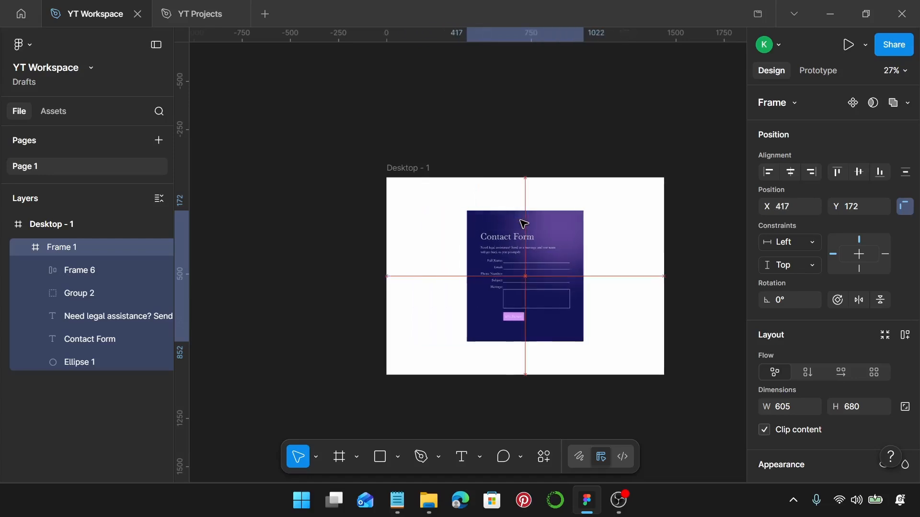
{"action": "left_click", "coordinate": [641, 222]}
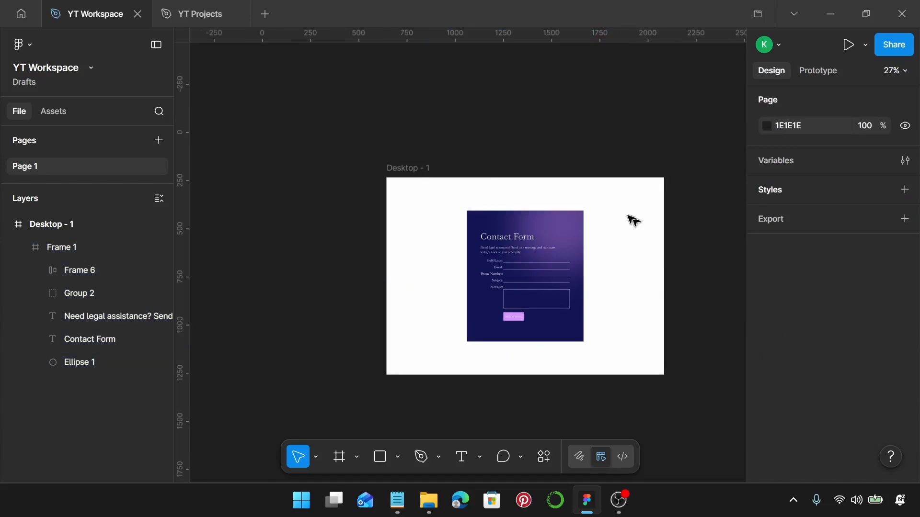
Present the Desktop frame as a prototype and scale the preview so the whole frame fits the width and height
{"action": "left_click", "coordinate": [428, 168]}
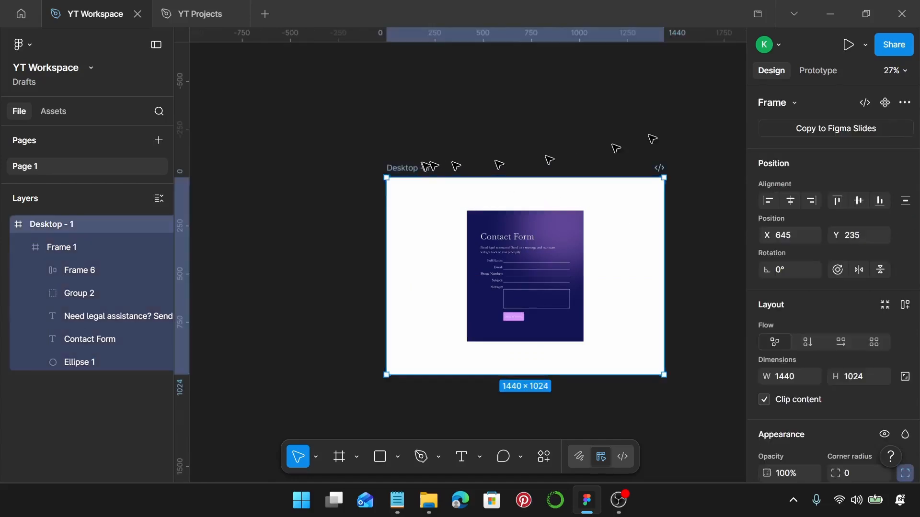
{"action": "left_click", "coordinate": [842, 48]}
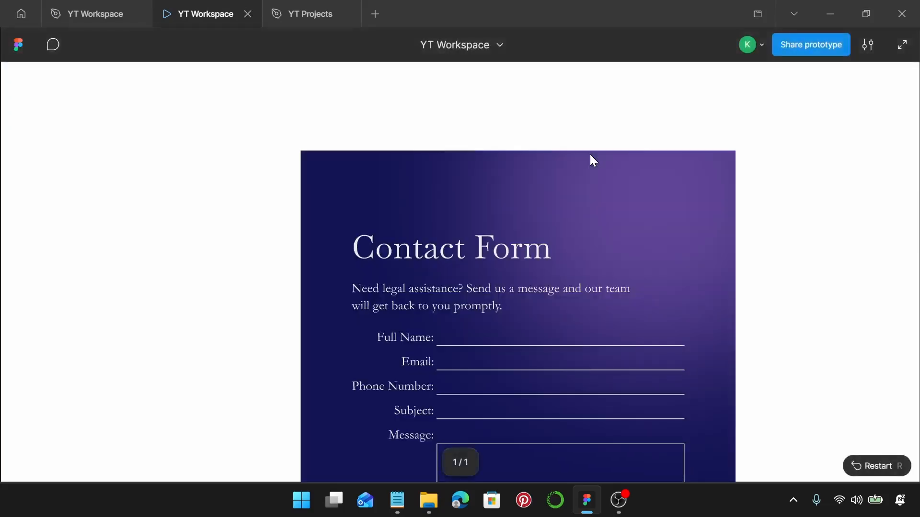
{"action": "left_click", "coordinate": [867, 45]}
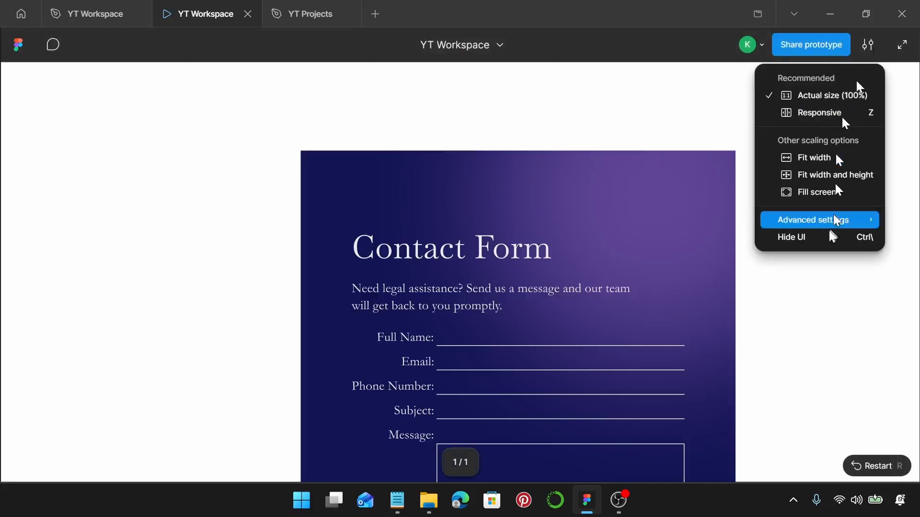
{"action": "left_click", "coordinate": [834, 192]}
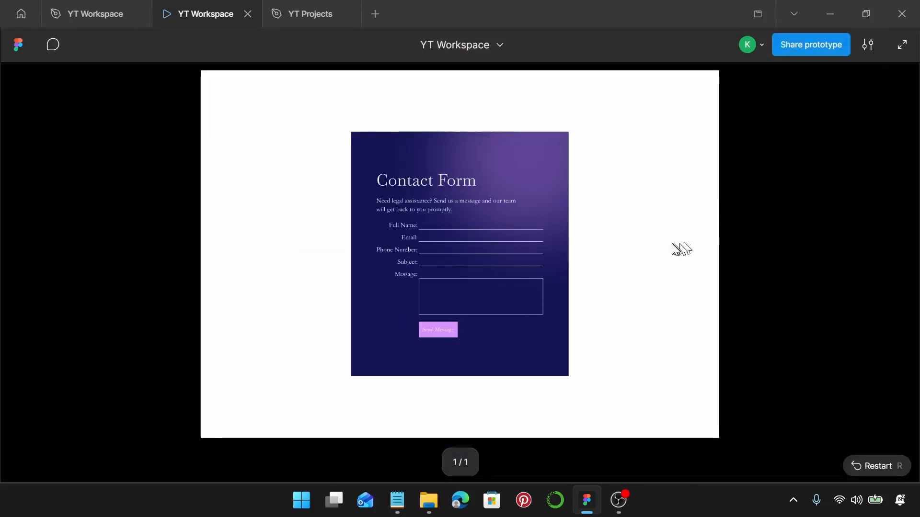